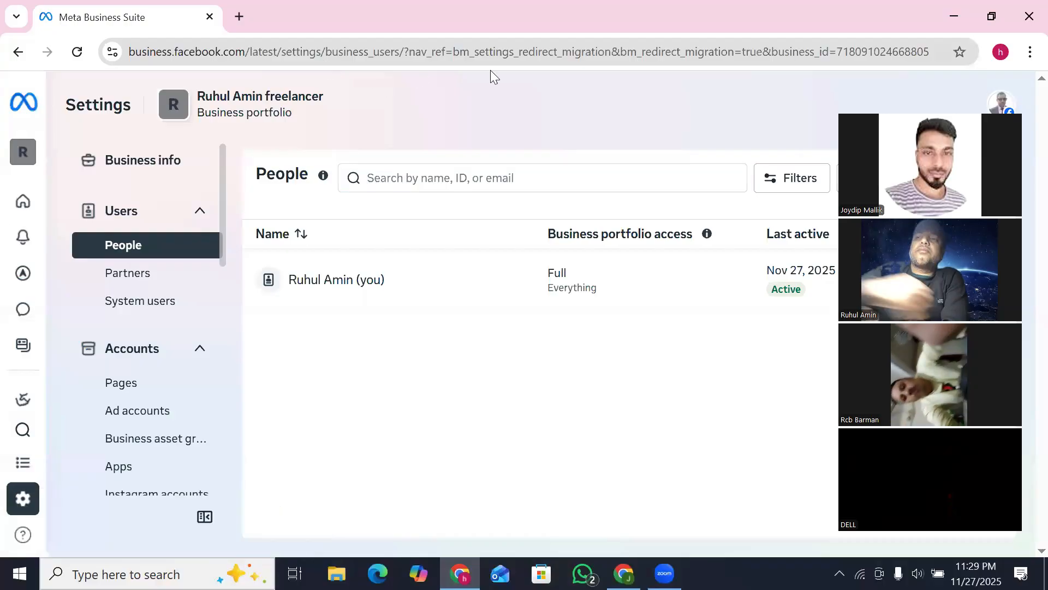
- Go to Data Sources > Datasets & pixels and start adding a new dataset
{"action": "scroll", "coordinate": [223, 284], "scroll_direction": "down", "scroll_amount": 5}
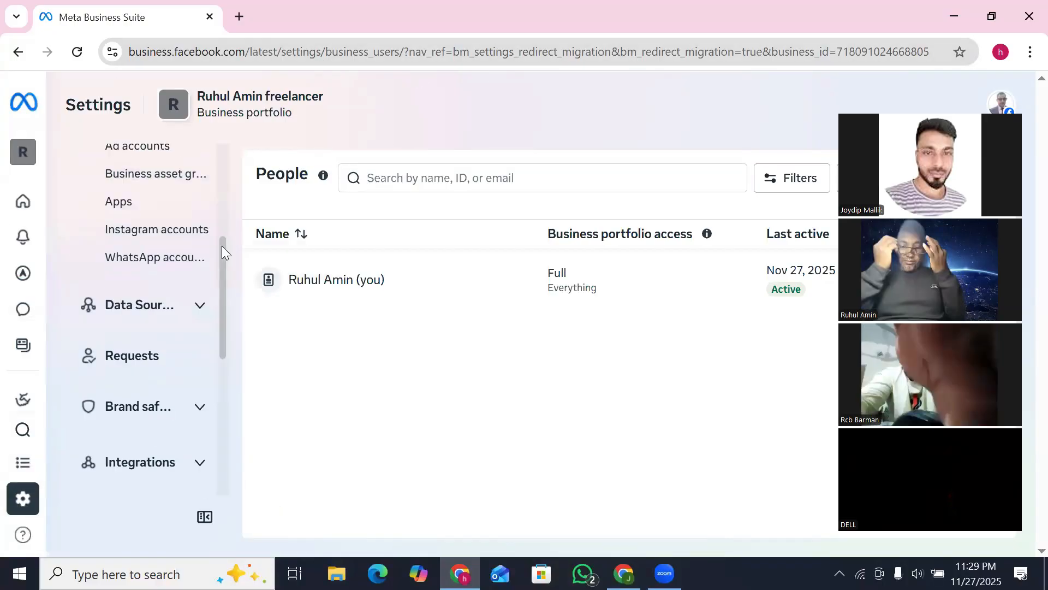
{"action": "scroll", "coordinate": [224, 284], "scroll_direction": "up", "scroll_amount": 2}
{"action": "scroll", "coordinate": [224, 284], "scroll_direction": "down", "scroll_amount": 2}
{"action": "scroll", "coordinate": [224, 283], "scroll_direction": "down", "scroll_amount": 1}
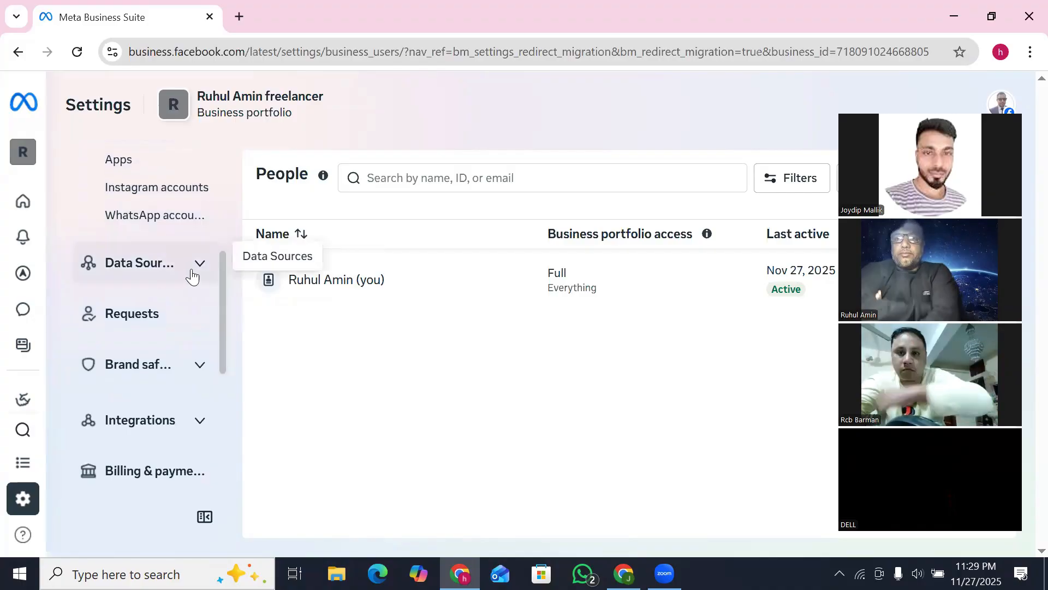
{"action": "left_click", "coordinate": [198, 268]}
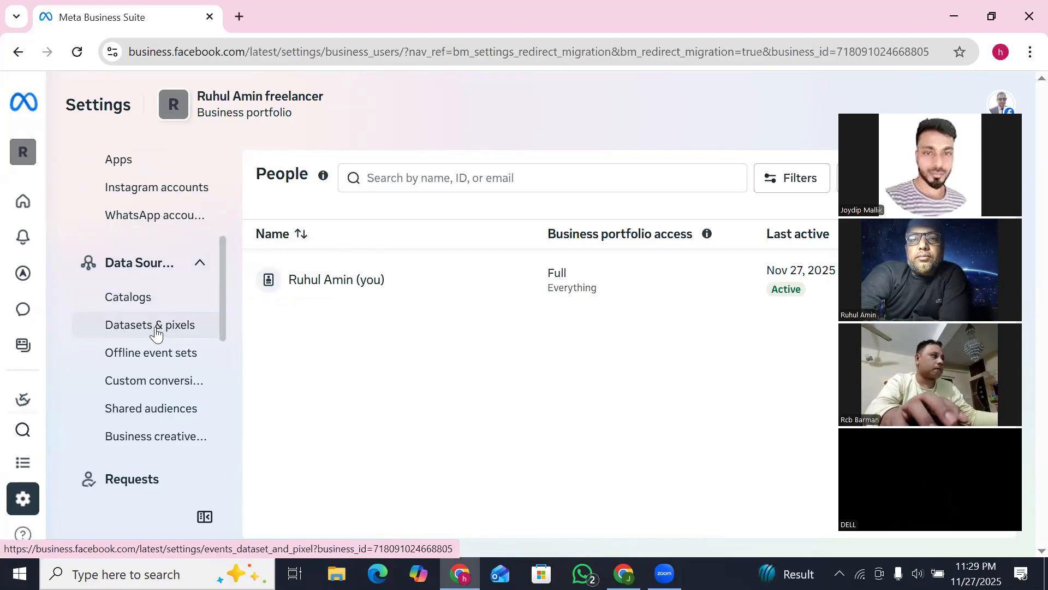
{"action": "left_click", "coordinate": [155, 333]}
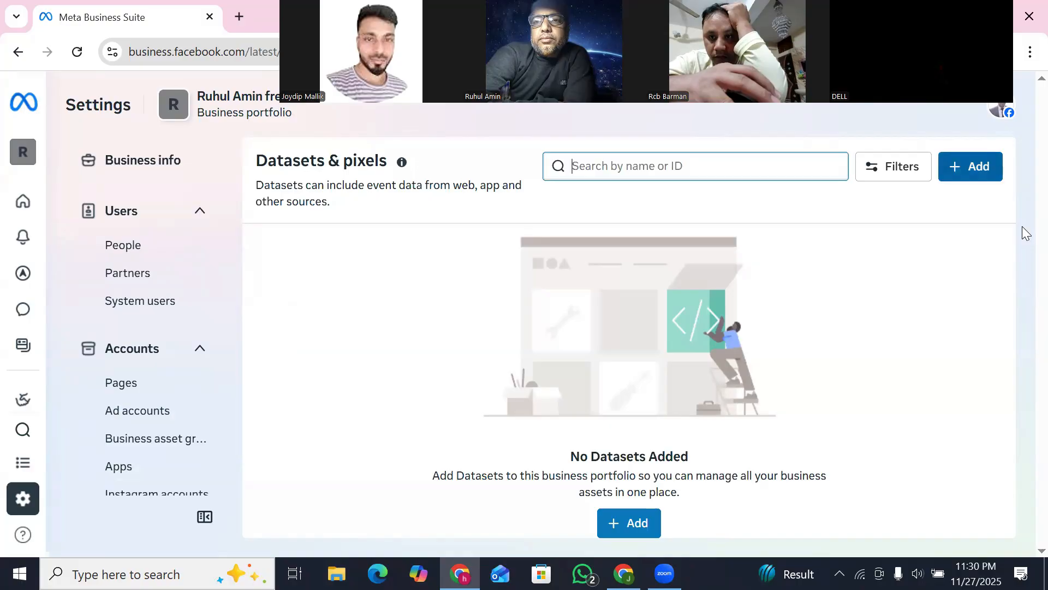
{"action": "left_click", "coordinate": [970, 166]}
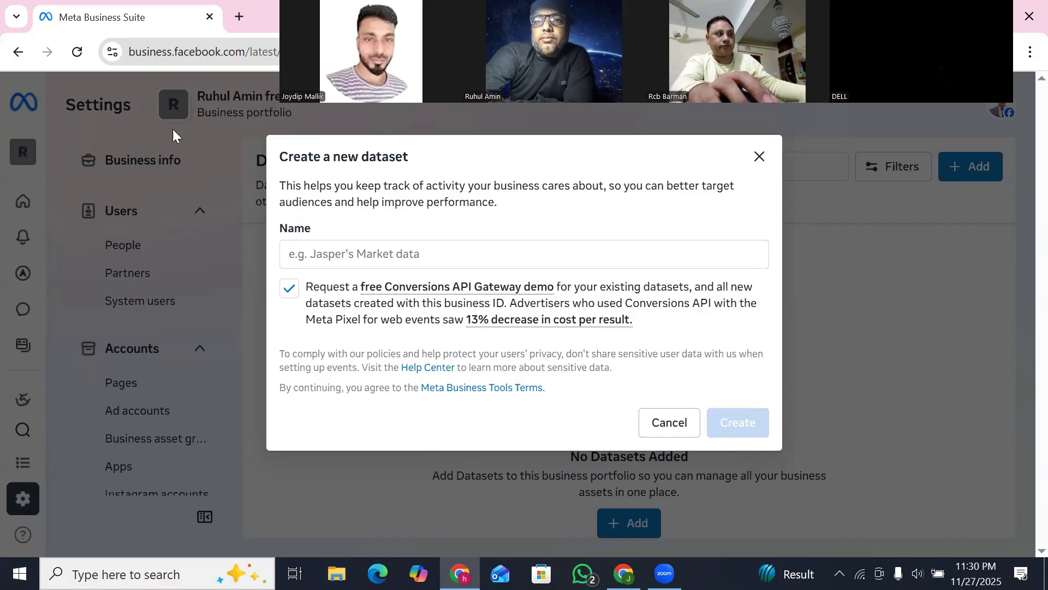
- Raise the speaker volume to 64, then create the dataset named test
{"action": "left_click", "coordinate": [917, 573]}
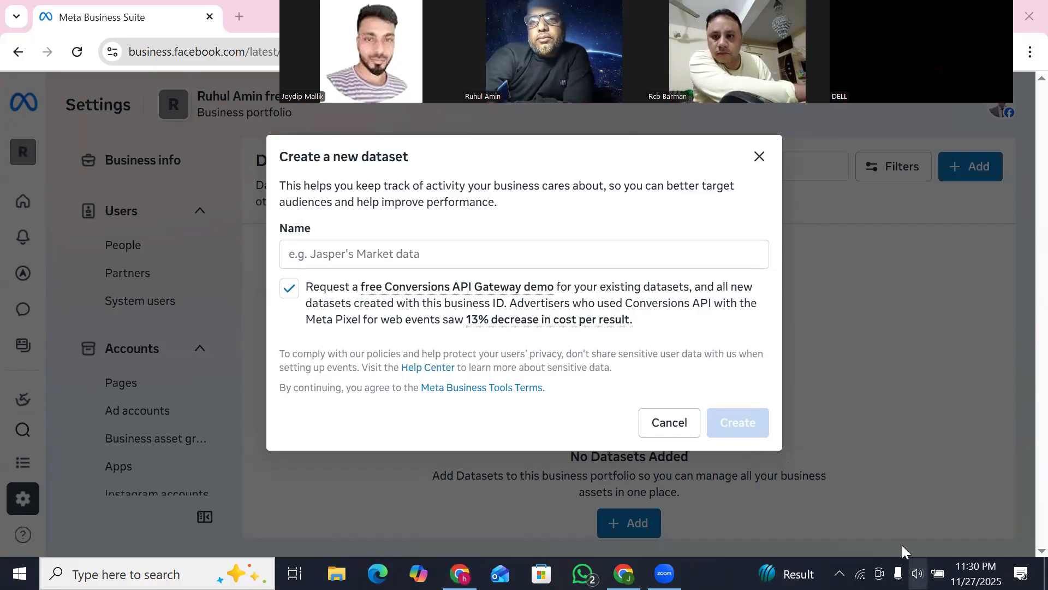
{"action": "left_click_drag", "start_coordinate": [901, 541], "coordinate": [929, 540]}
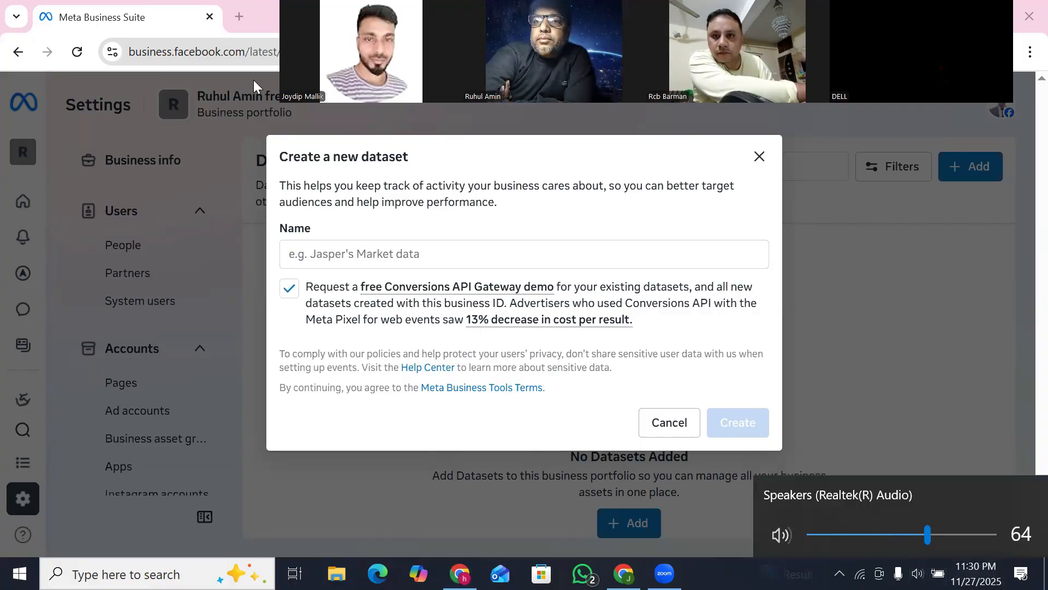
{"action": "left_click", "coordinate": [375, 258]}
{"action": "type", "text": "test"}
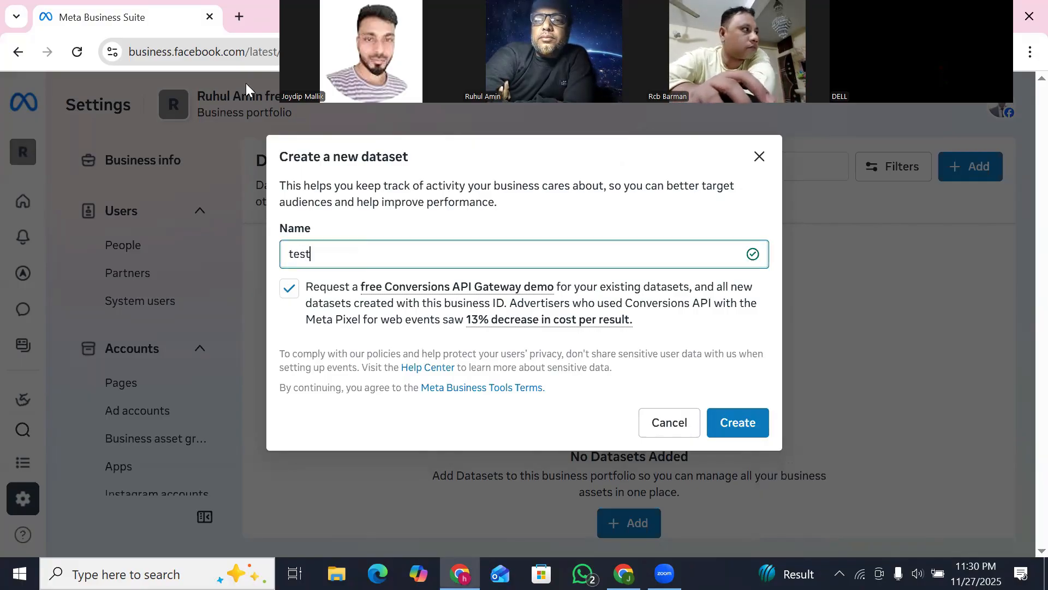
{"action": "left_click", "coordinate": [738, 423]}
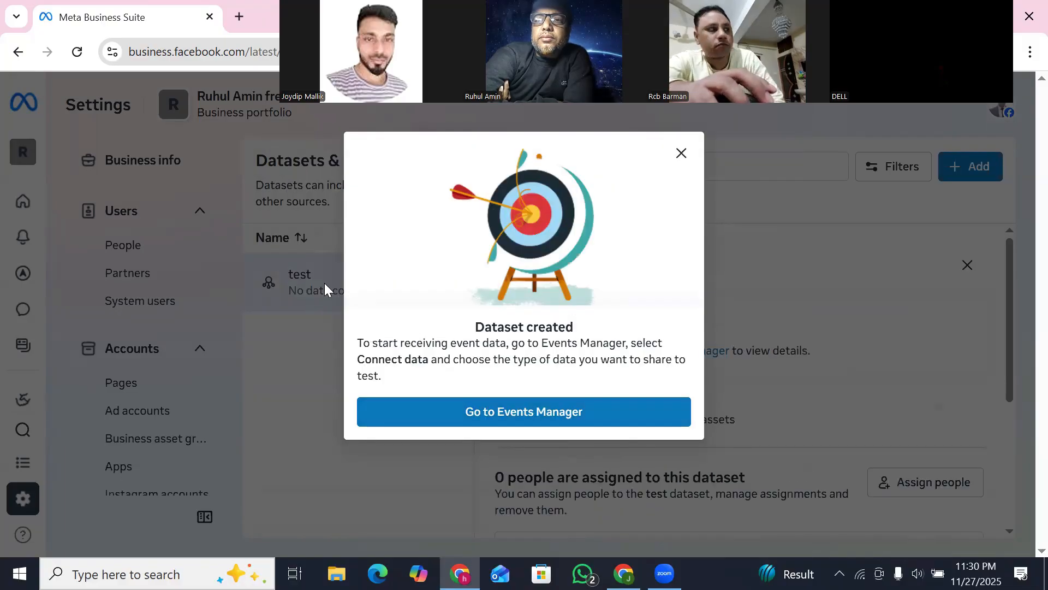
{"action": "left_click", "coordinate": [723, 268]}
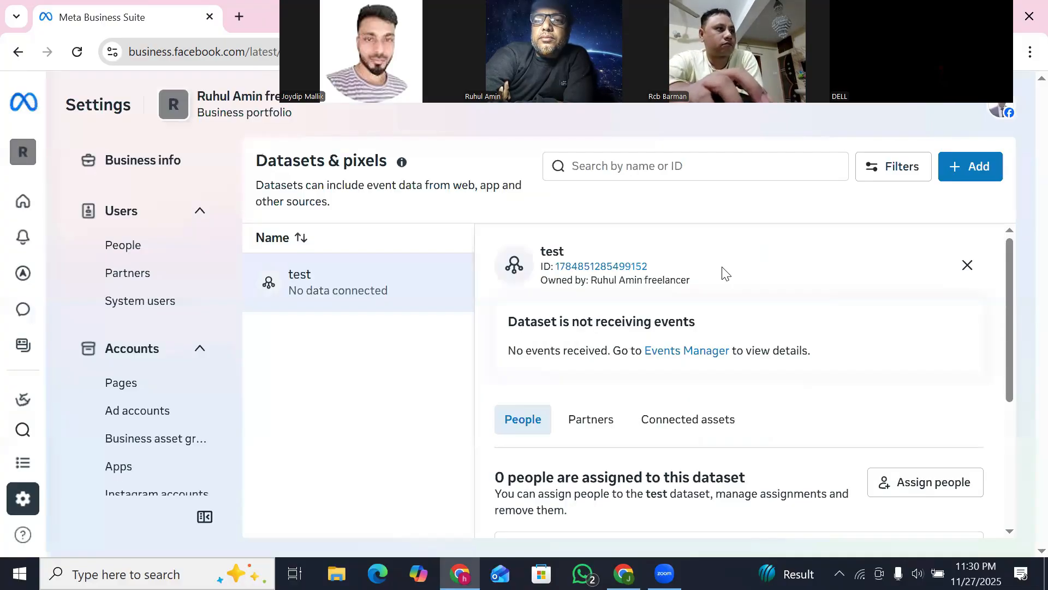
- Assign your own account to the test dataset with the Manage events dataset permission
{"action": "scroll", "coordinate": [722, 267], "scroll_direction": "down", "scroll_amount": 1}
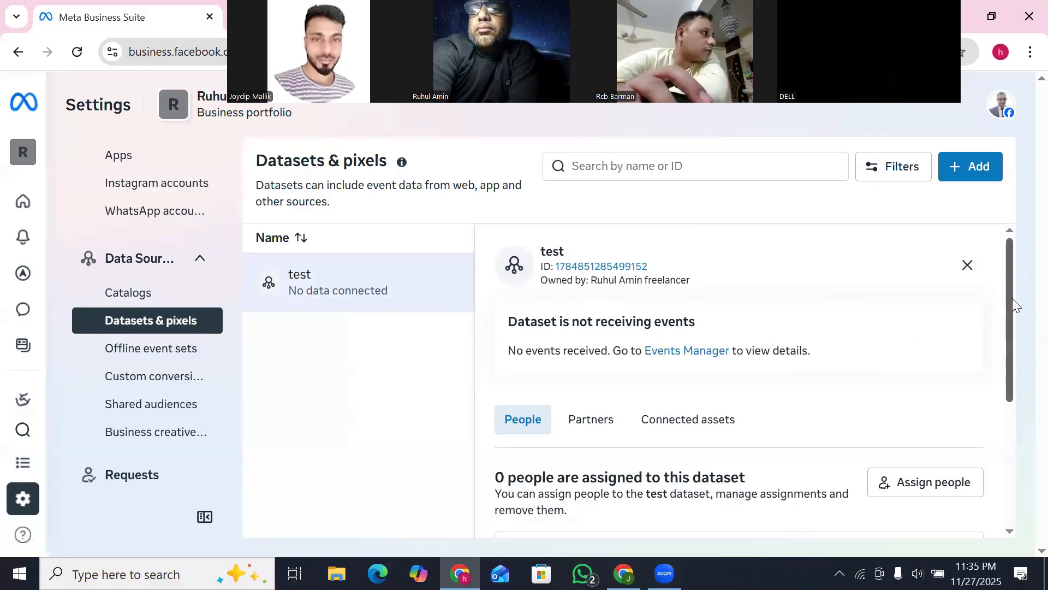
{"action": "mouse_move", "coordinate": [1012, 319]}
{"action": "left_mouse_down"}
{"action": "mouse_move", "coordinate": [1012, 352]}
{"action": "mouse_move", "coordinate": [1012, 322]}
{"action": "left_mouse_up"}
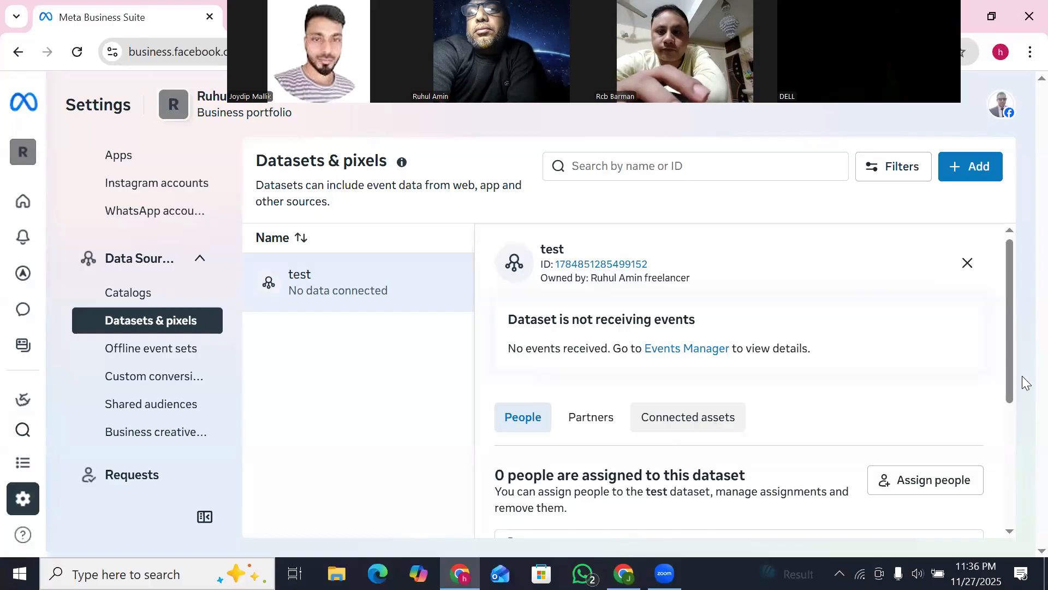
{"action": "left_click_drag", "start_coordinate": [1010, 337], "coordinate": [1007, 397]}
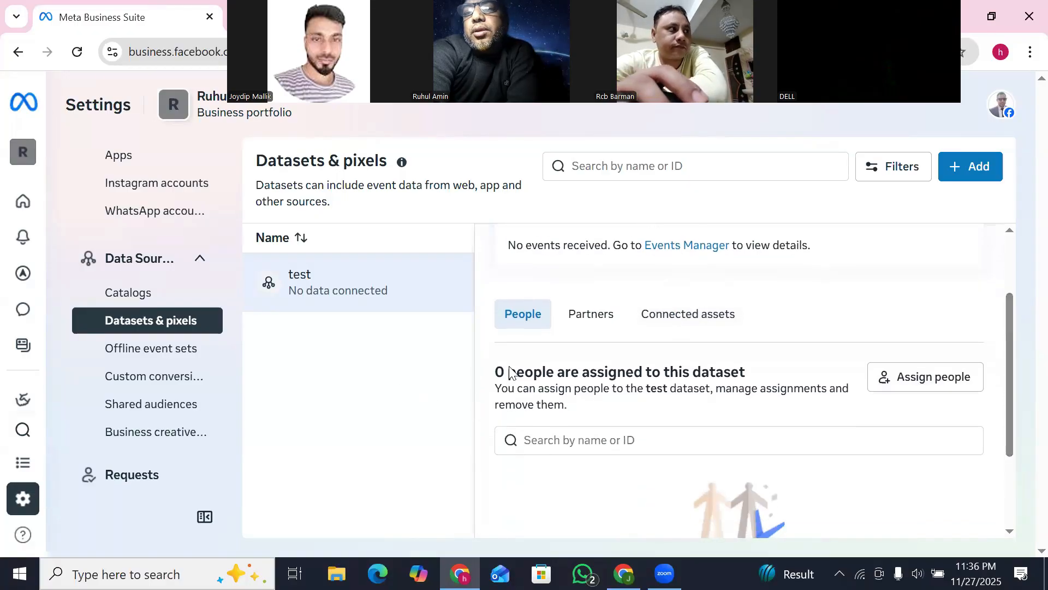
{"action": "left_click_drag", "start_coordinate": [1011, 356], "coordinate": [1010, 393]}
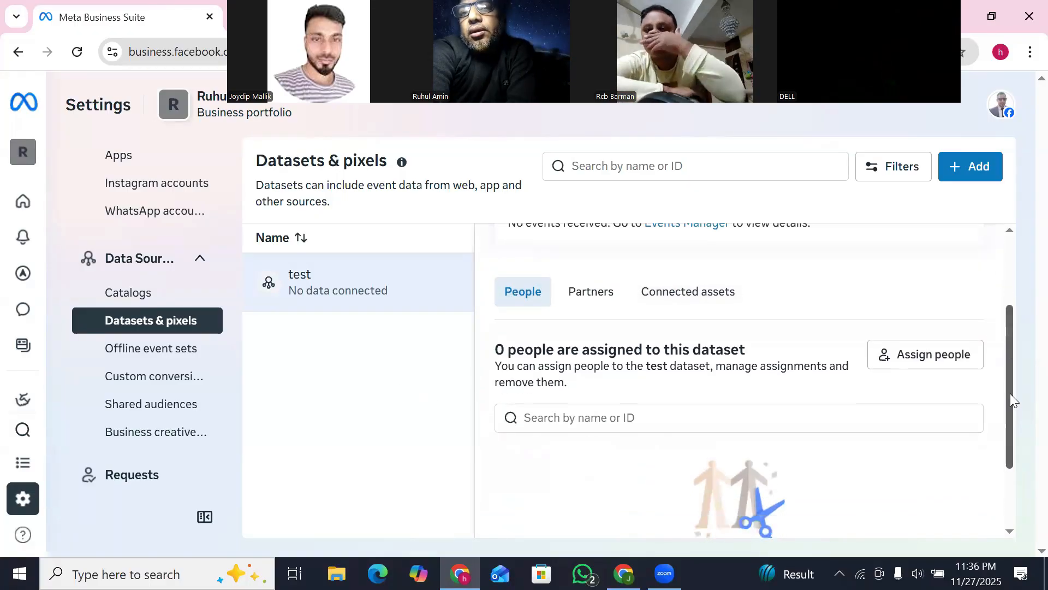
{"action": "left_click", "coordinate": [910, 276]}
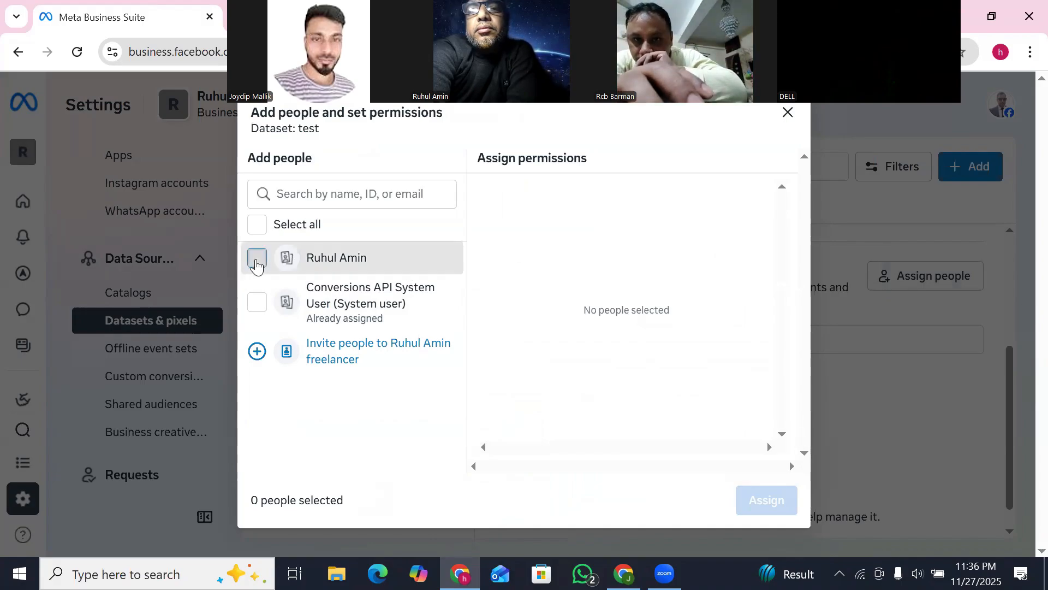
{"action": "left_click", "coordinate": [256, 267]}
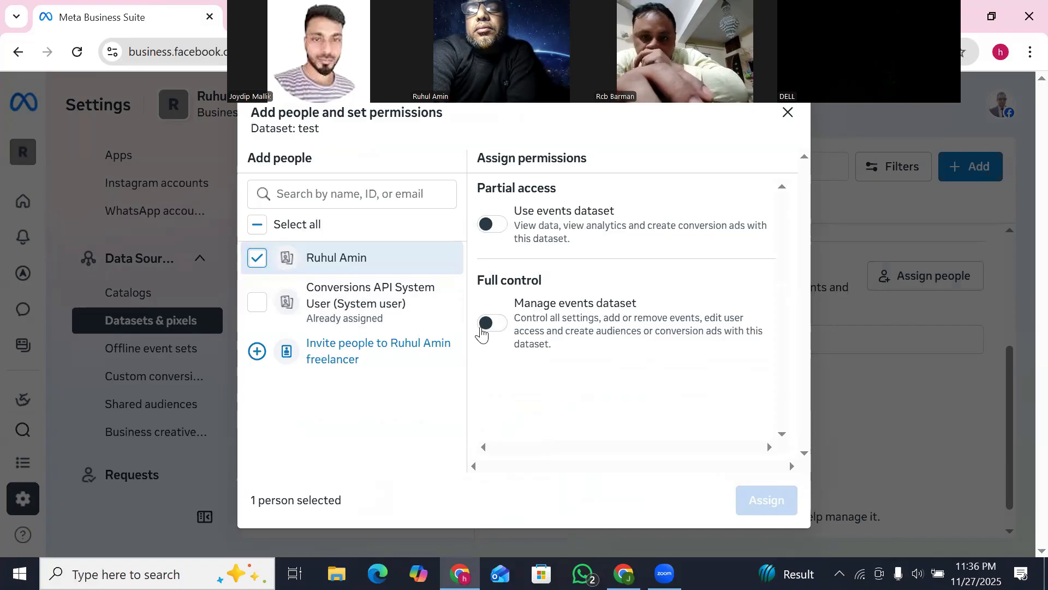
{"action": "left_click", "coordinate": [484, 325]}
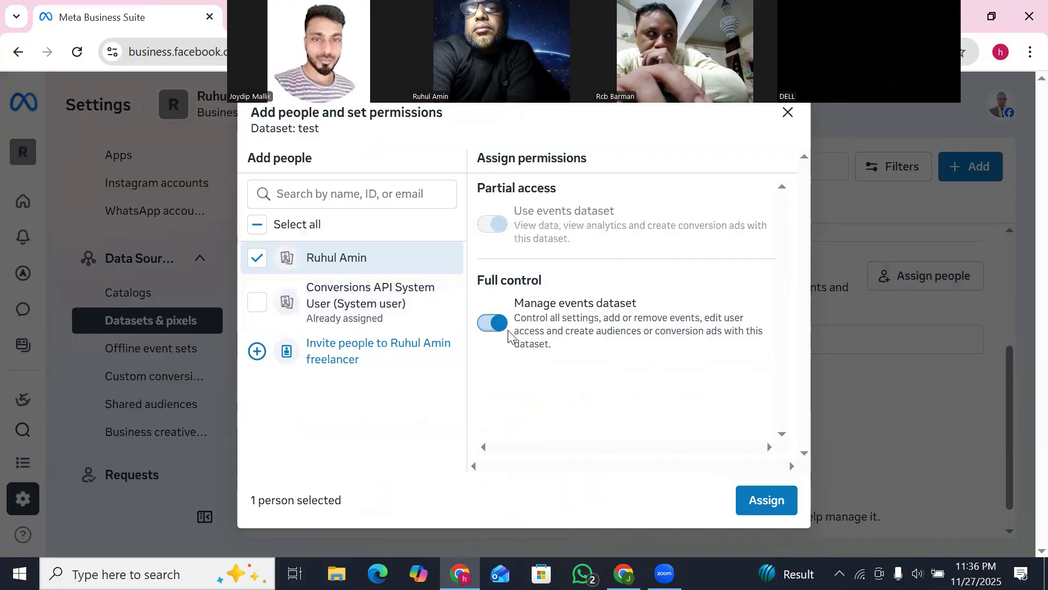
{"action": "left_click", "coordinate": [780, 499]}
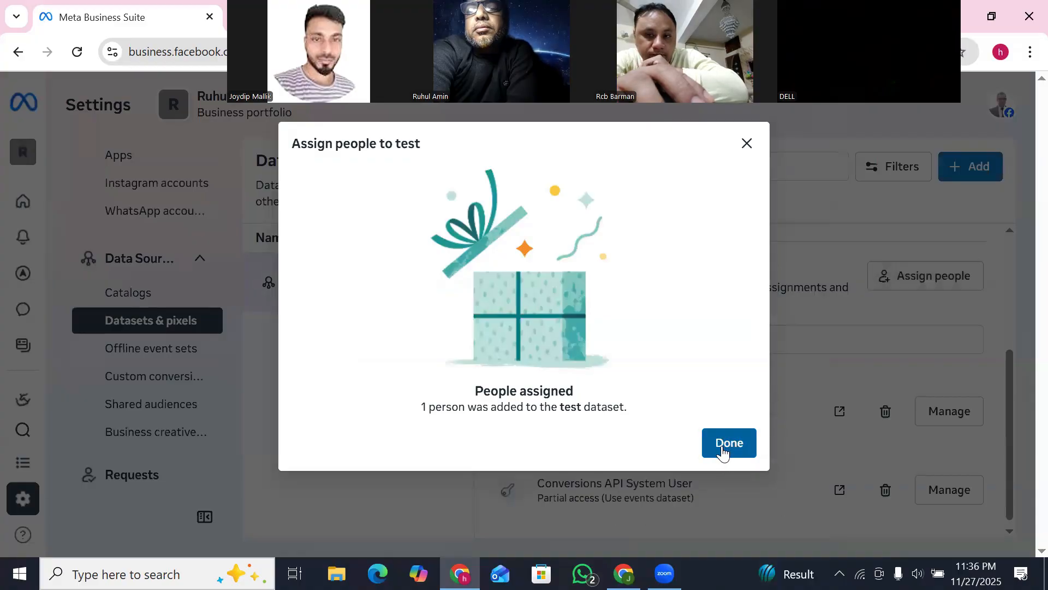
- Dismiss the People assigned dialog and review the list showing 2 assigned people
{"action": "left_click", "coordinate": [723, 454]}
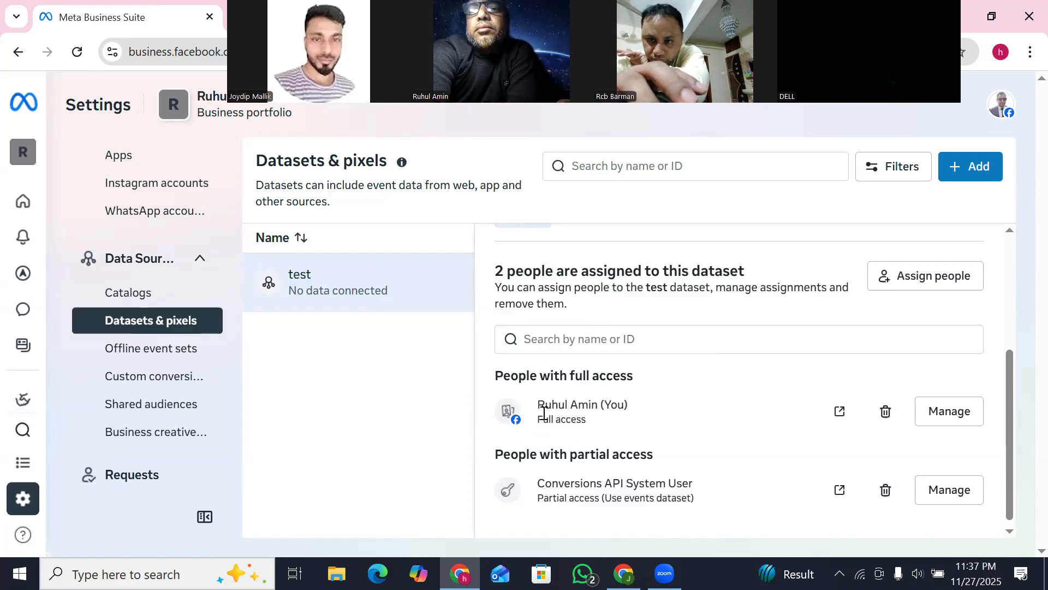
{"action": "left_click_drag", "start_coordinate": [538, 409], "coordinate": [588, 422]}
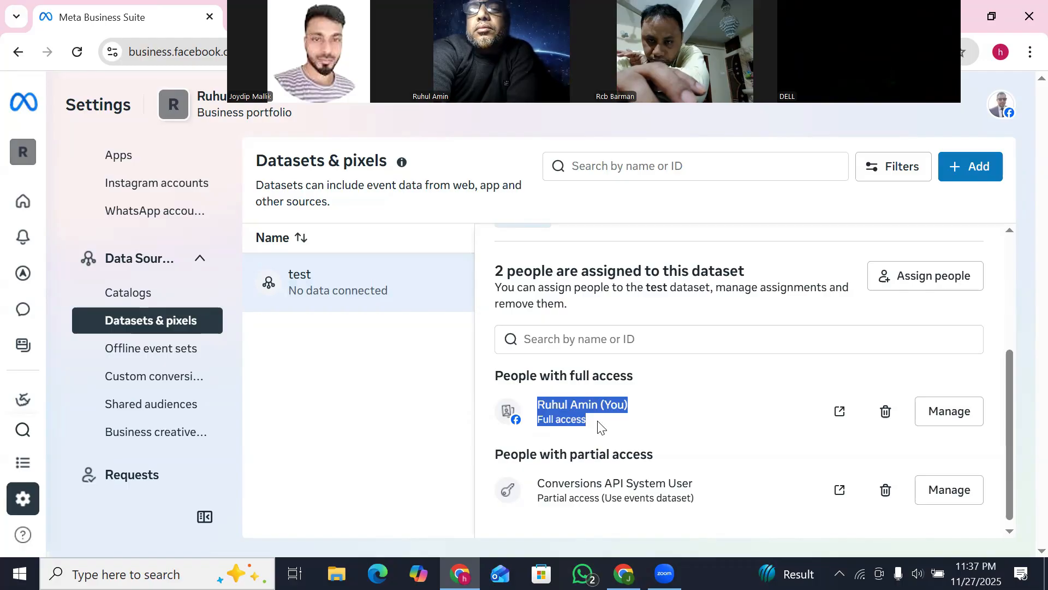
{"action": "left_click", "coordinate": [621, 420]}
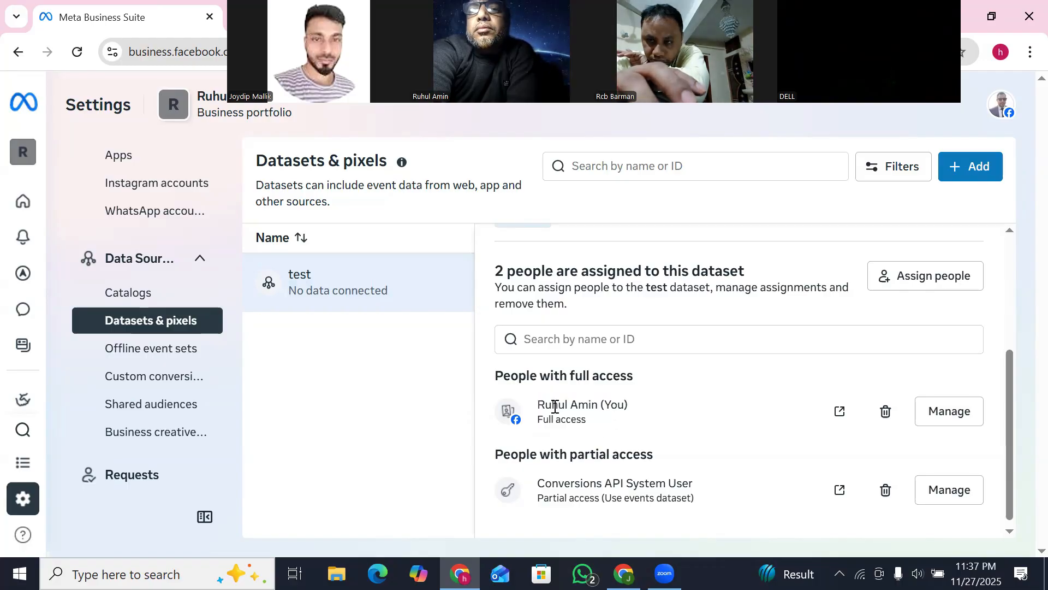
{"action": "left_click_drag", "start_coordinate": [600, 421], "coordinate": [532, 422]}
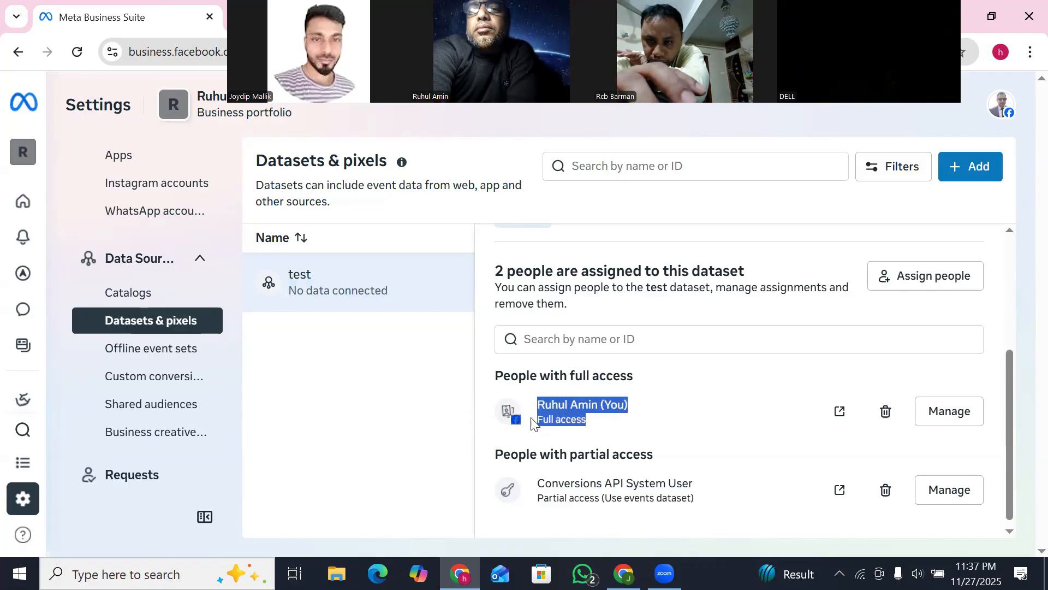
{"action": "left_click", "coordinate": [599, 422]}
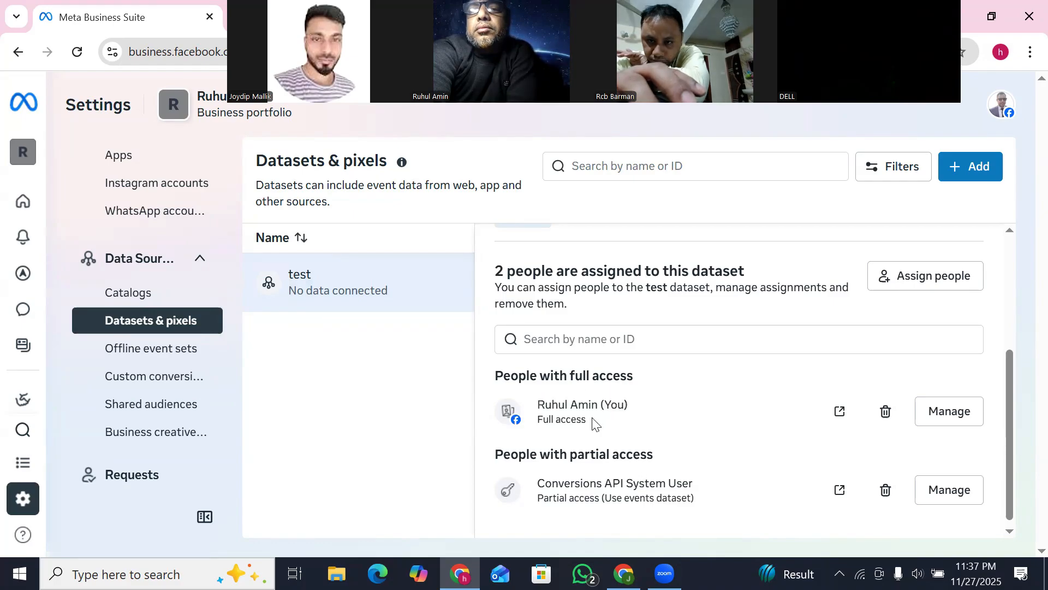
{"action": "left_click_drag", "start_coordinate": [1011, 376], "coordinate": [1020, 306]}
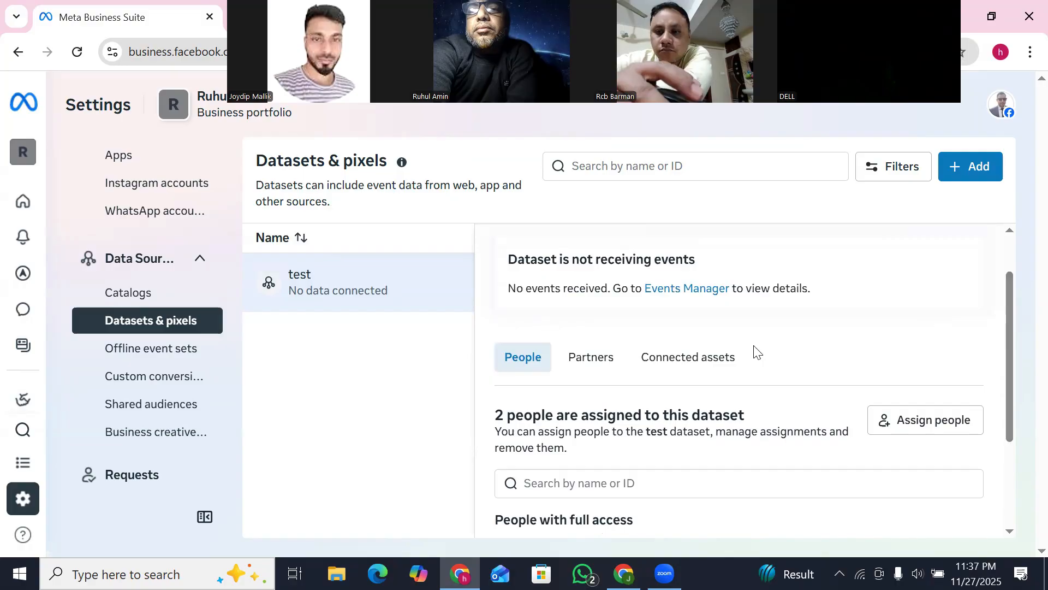
{"action": "left_click", "coordinate": [675, 358]}
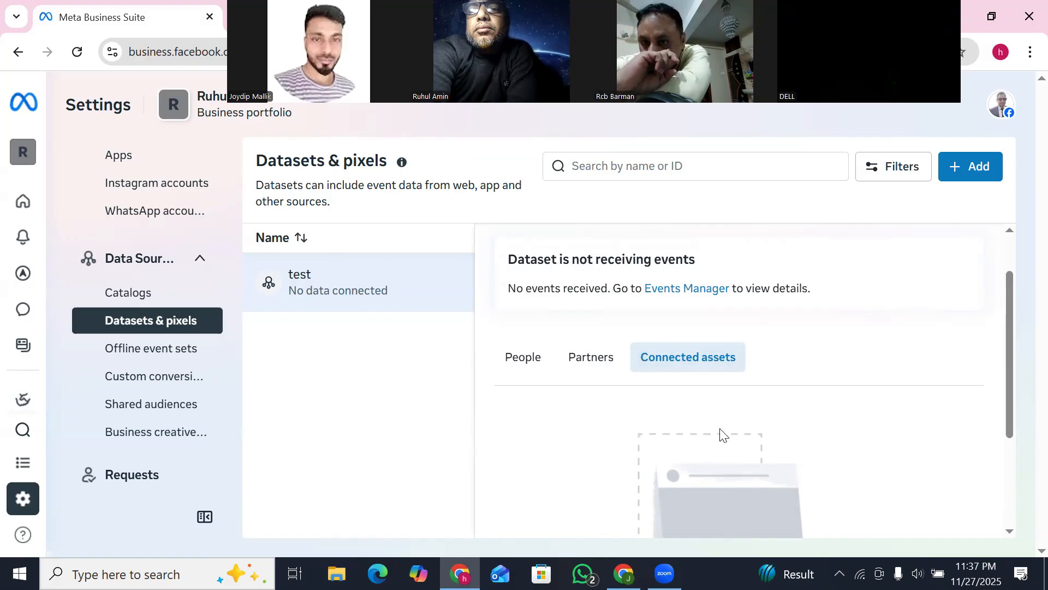
{"action": "left_click_drag", "start_coordinate": [1010, 379], "coordinate": [1015, 410]}
{"action": "left_click_drag", "start_coordinate": [1014, 467], "coordinate": [1017, 443]}
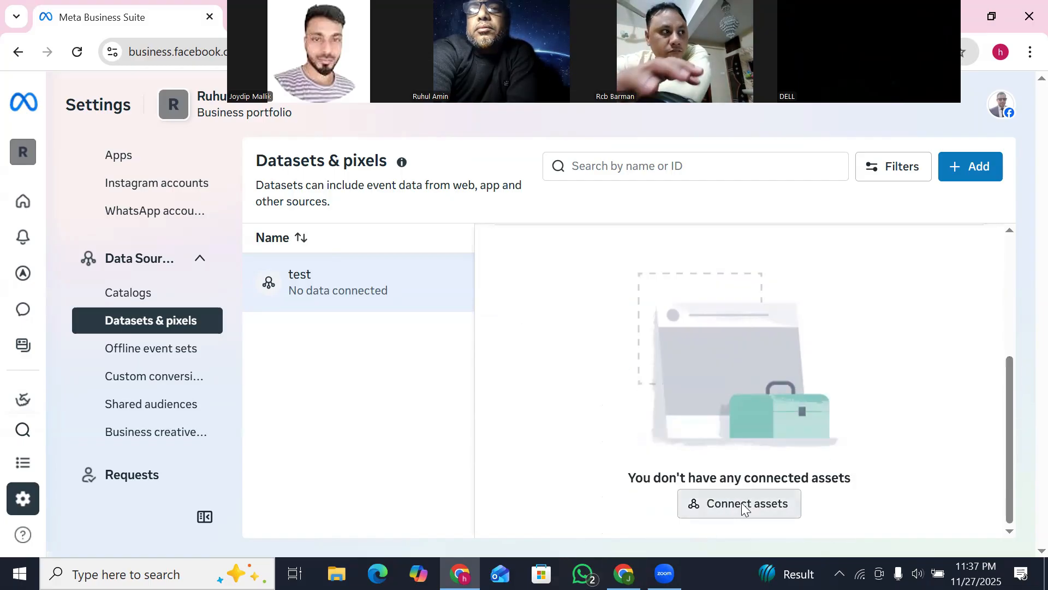
{"action": "left_click", "coordinate": [740, 507]}
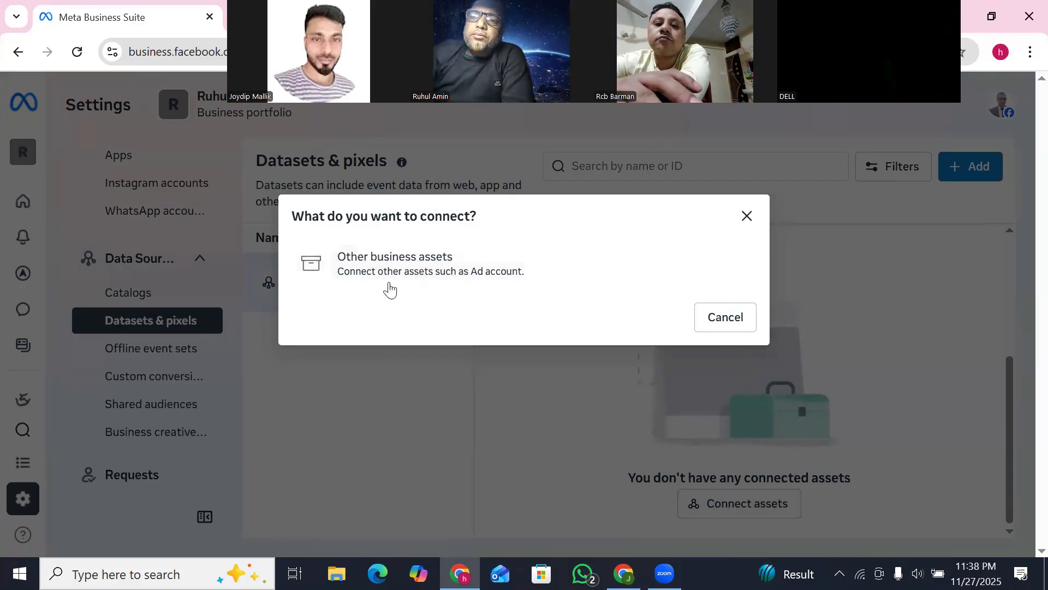
{"action": "left_click", "coordinate": [716, 324]}
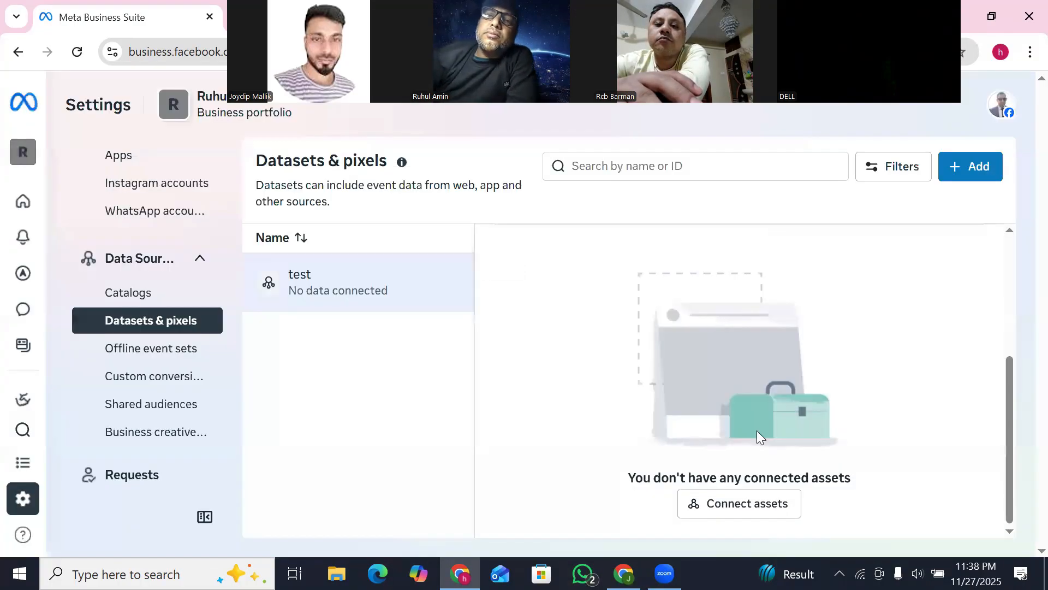
{"action": "left_click_drag", "start_coordinate": [1008, 438], "coordinate": [1021, 377]}
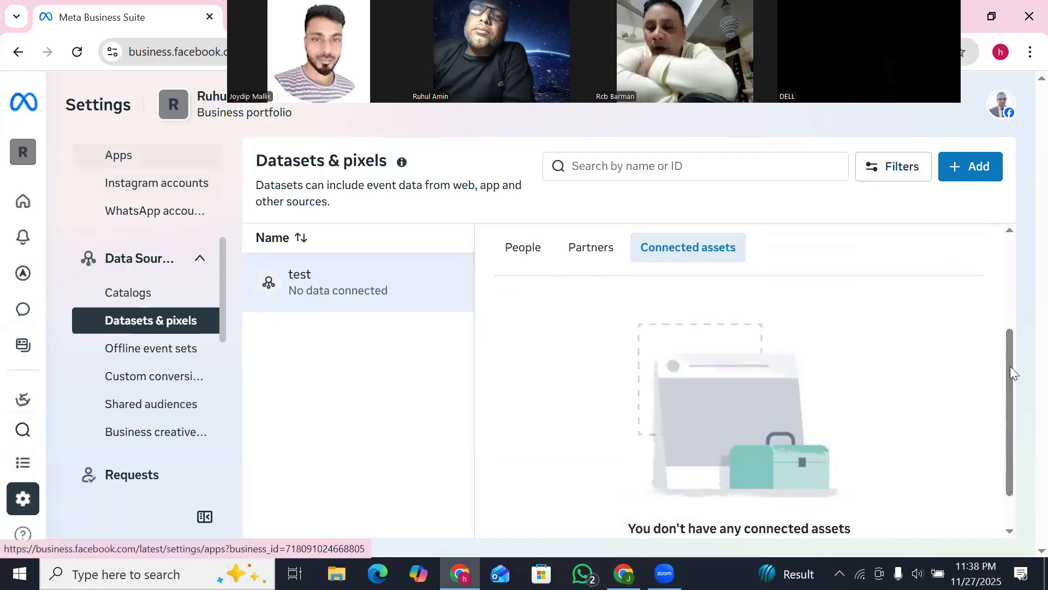
{"action": "left_click_drag", "start_coordinate": [1010, 368], "coordinate": [1022, 152]}
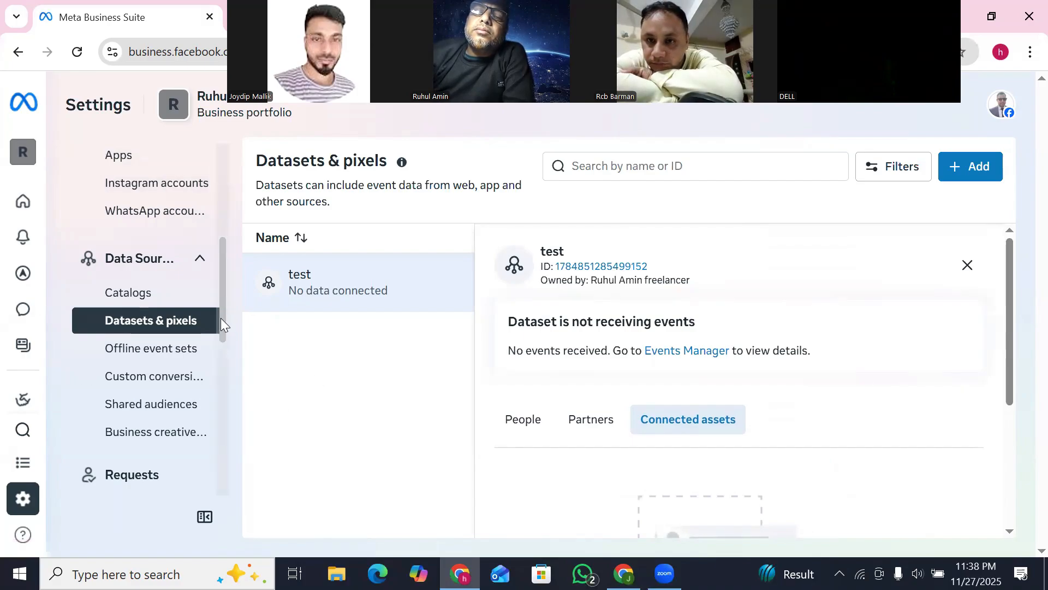
{"action": "left_click_drag", "start_coordinate": [221, 318], "coordinate": [225, 206]}
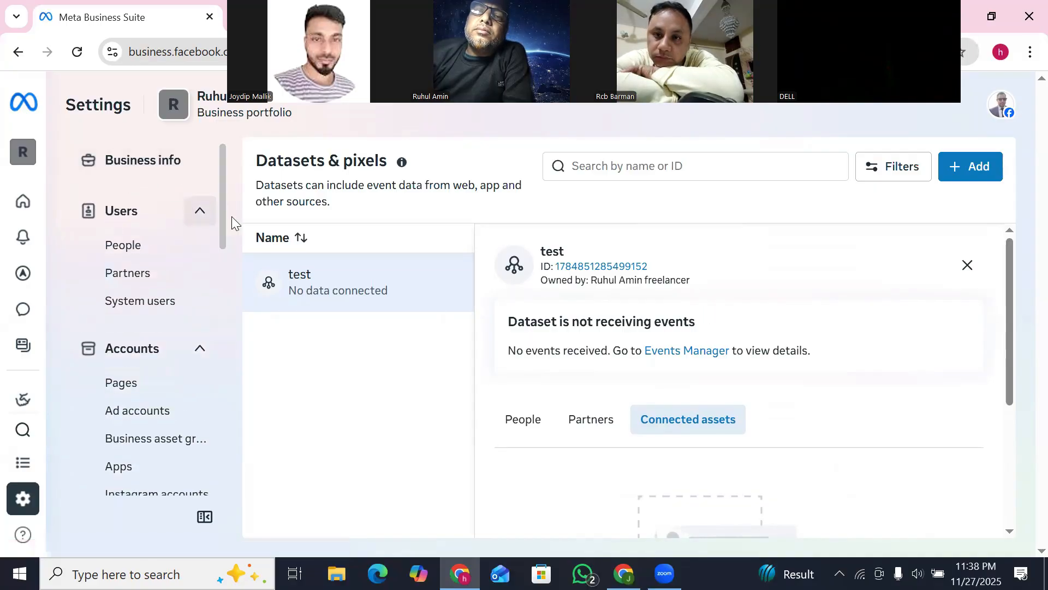
{"action": "left_click_drag", "start_coordinate": [225, 206], "coordinate": [221, 243]}
- Create the ad account 'Test AD Account' for My business, accepting the Meta Commercial Terms
{"action": "left_click", "coordinate": [133, 292]}
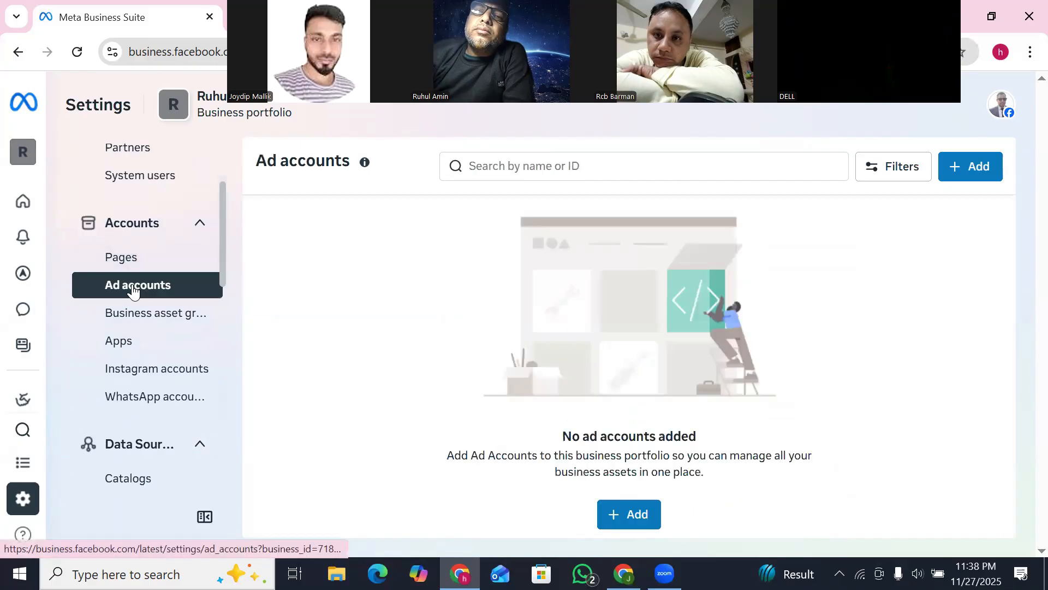
{"action": "left_click", "coordinate": [627, 521]}
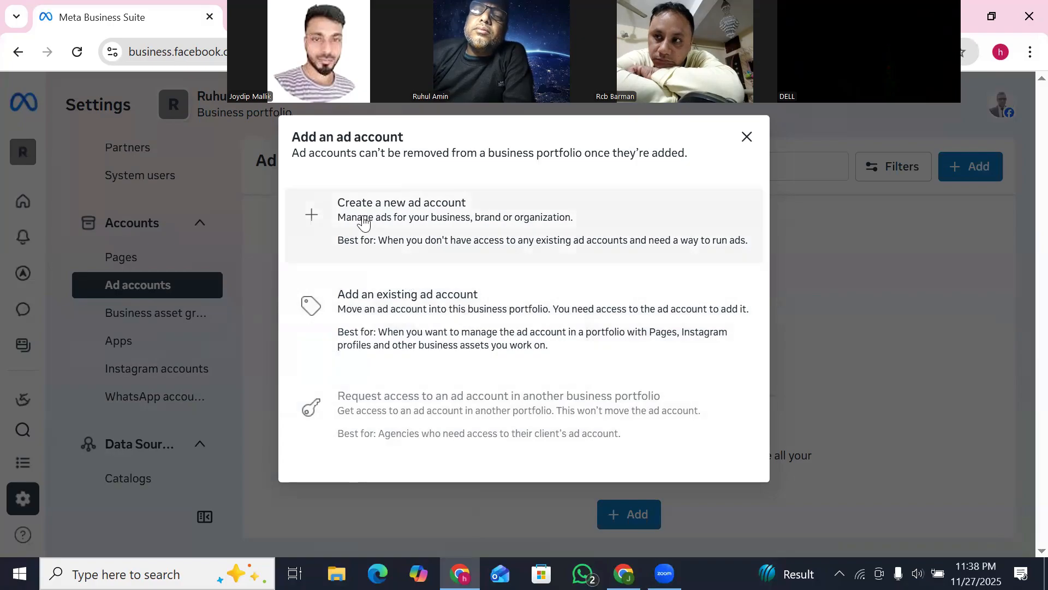
{"action": "left_click", "coordinate": [353, 215]}
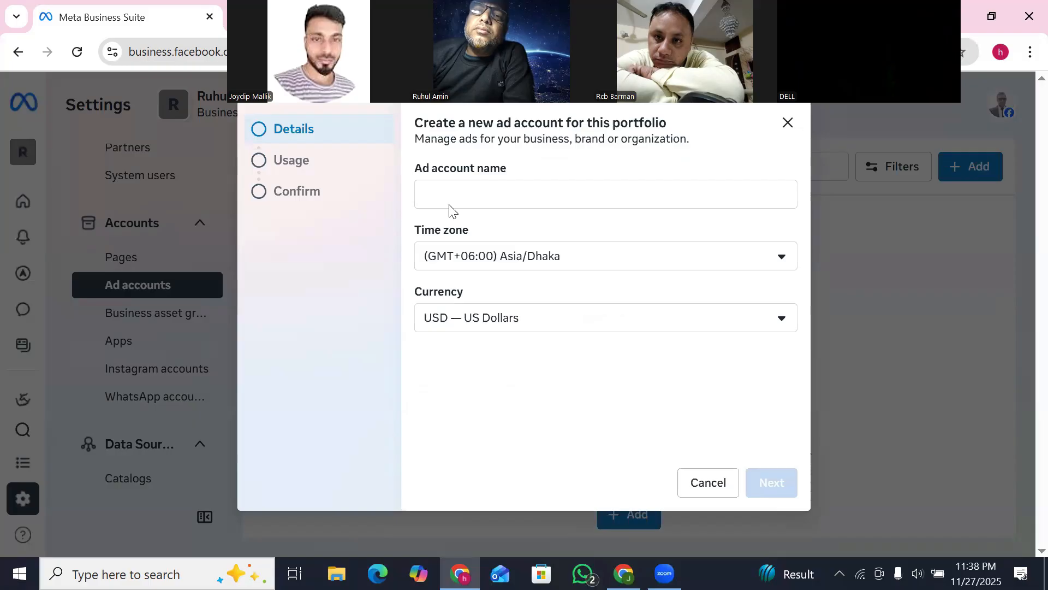
{"action": "left_click", "coordinate": [450, 208]}
{"action": "type", "text": "Test AD Account"}
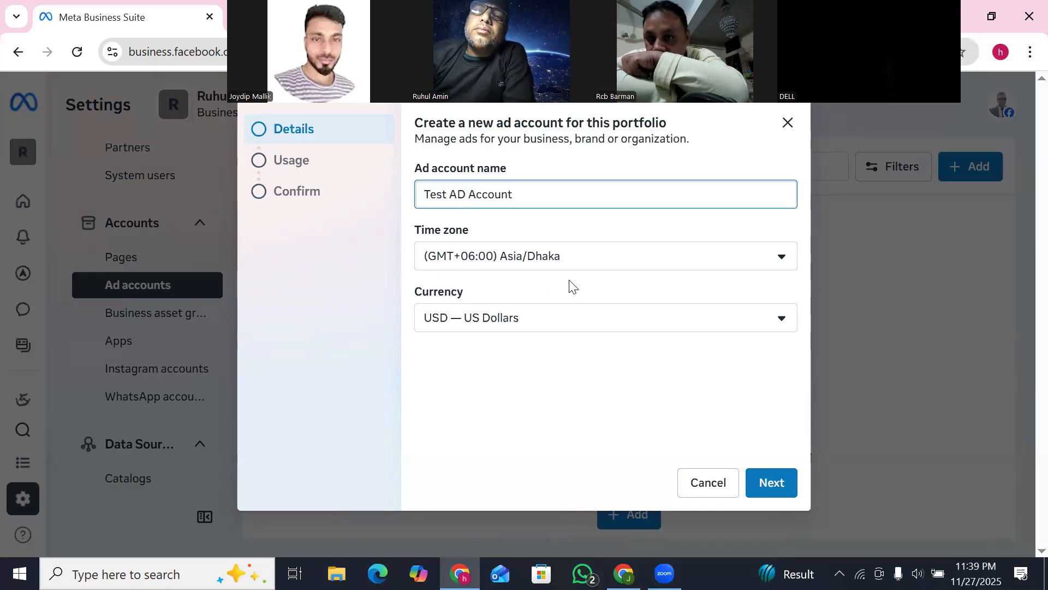
{"action": "left_click", "coordinate": [773, 491]}
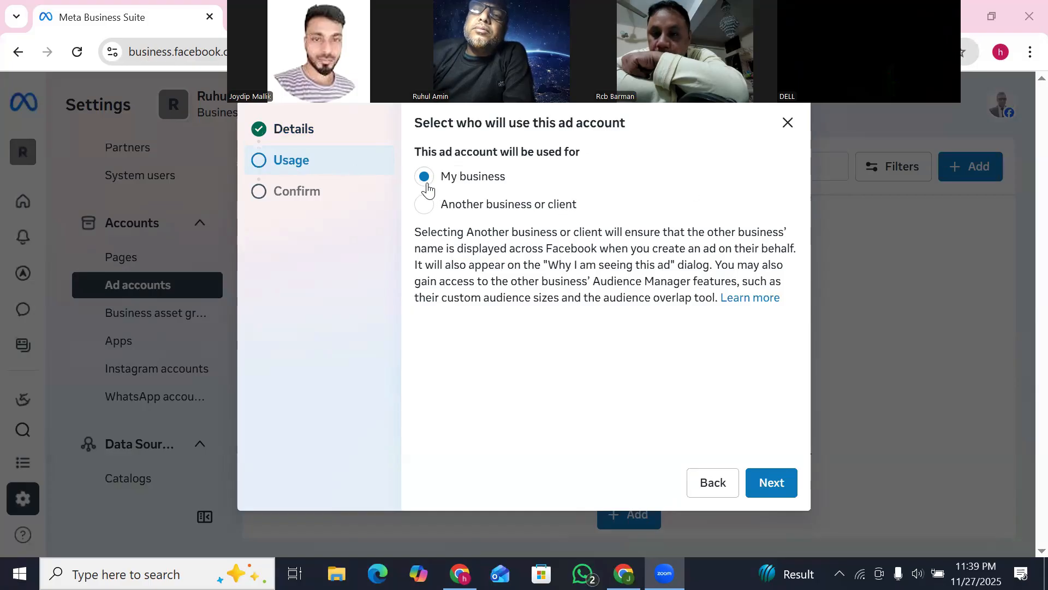
{"action": "left_click", "coordinate": [769, 484]}
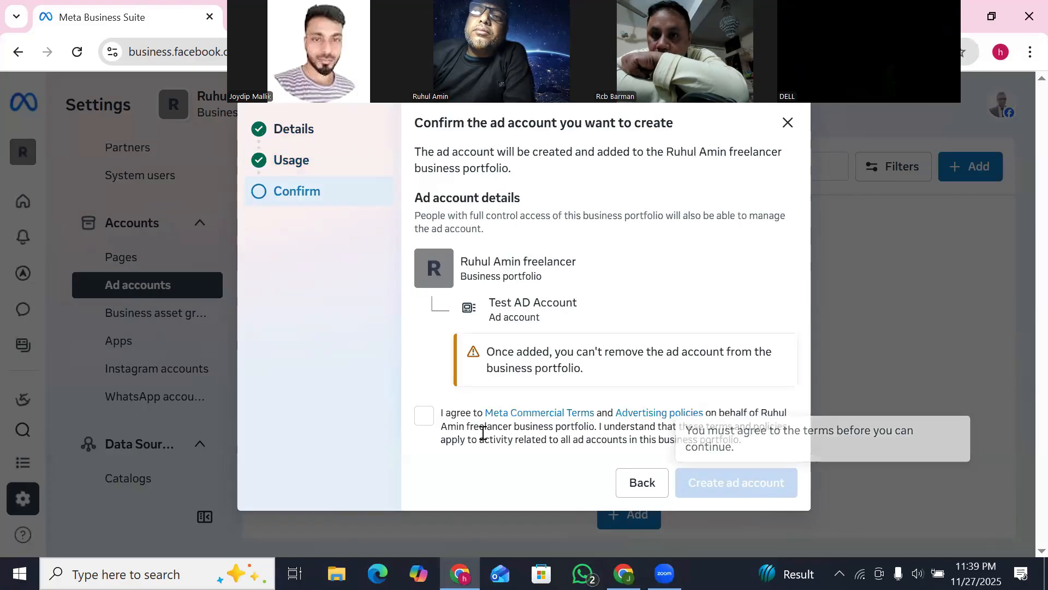
{"action": "left_click", "coordinate": [425, 417]}
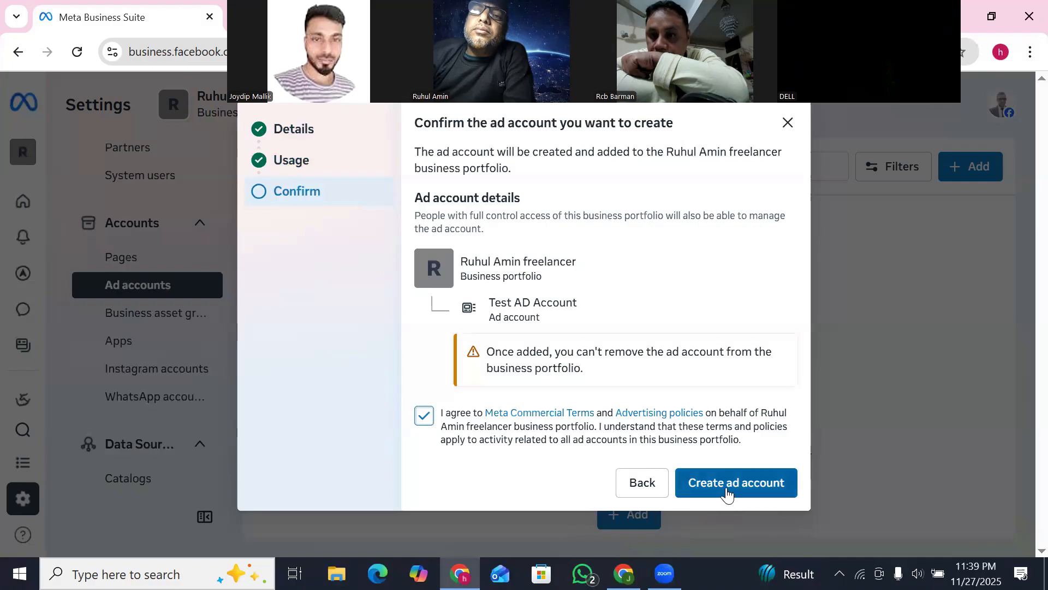
{"action": "left_click", "coordinate": [727, 487]}
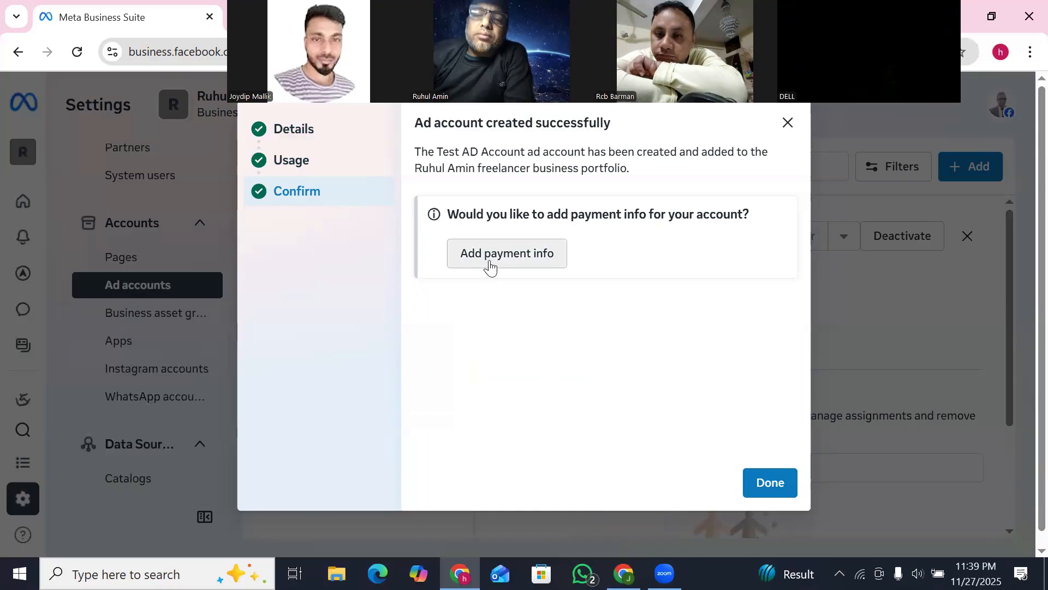
{"action": "left_click", "coordinate": [770, 481]}
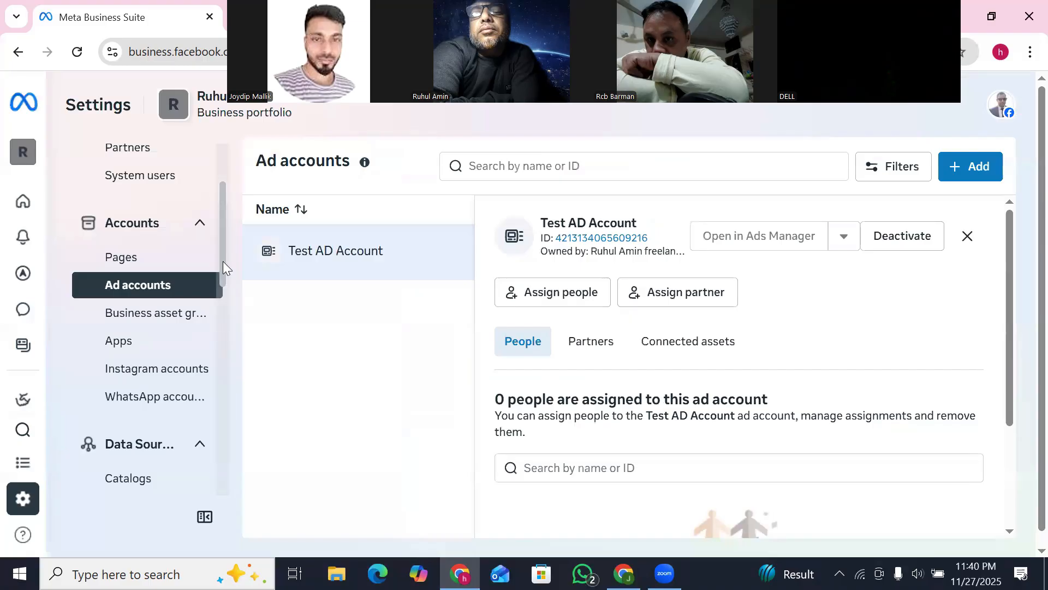
- Open the Connected assets tab of the test 1 dataset under Datasets & pixels
{"action": "left_click_drag", "start_coordinate": [222, 261], "coordinate": [223, 316]}
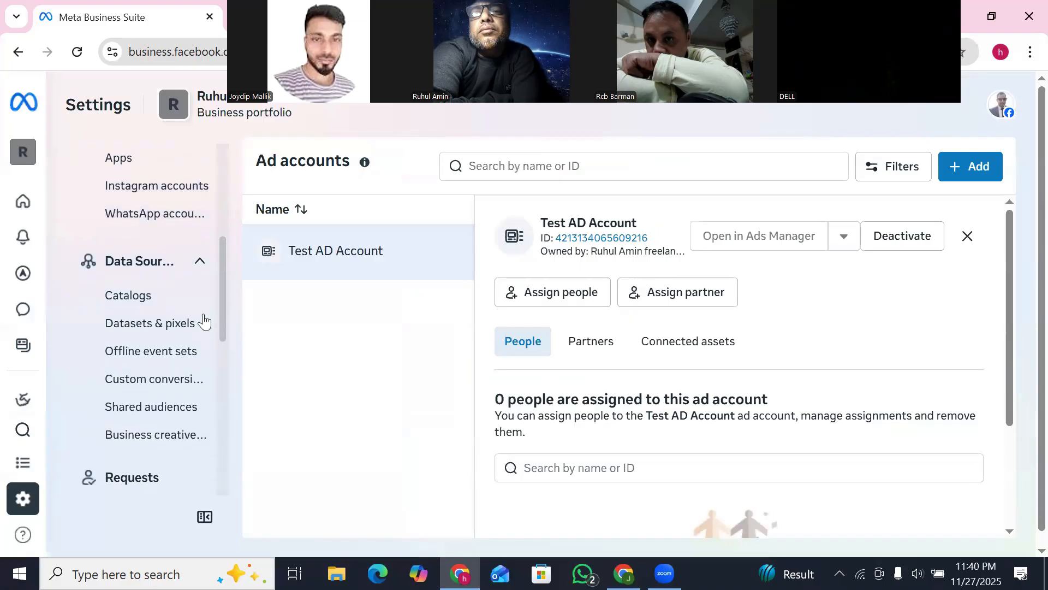
{"action": "left_click", "coordinate": [133, 332]}
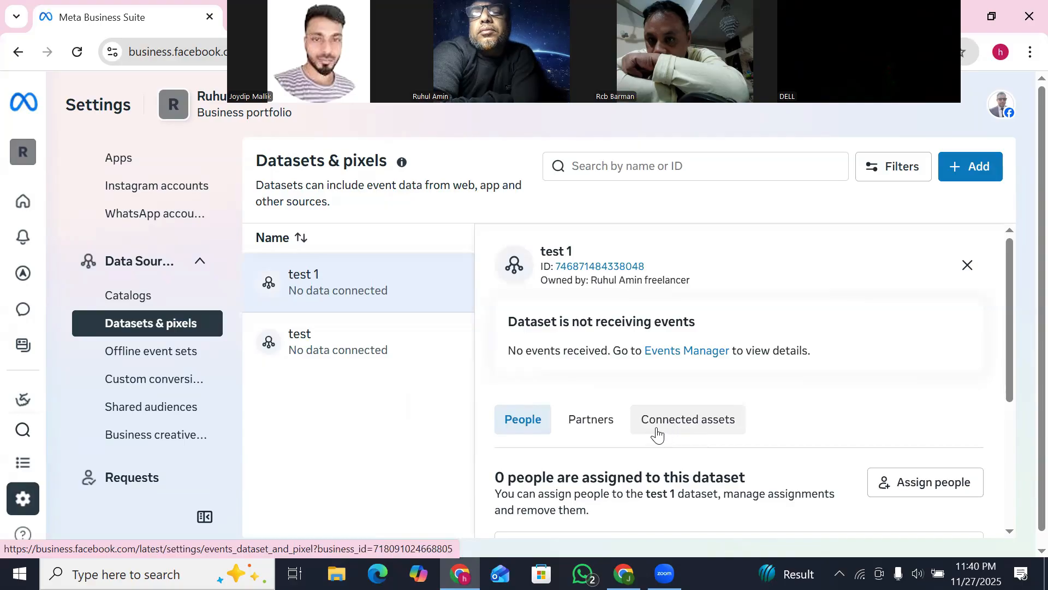
{"action": "left_click", "coordinate": [700, 426]}
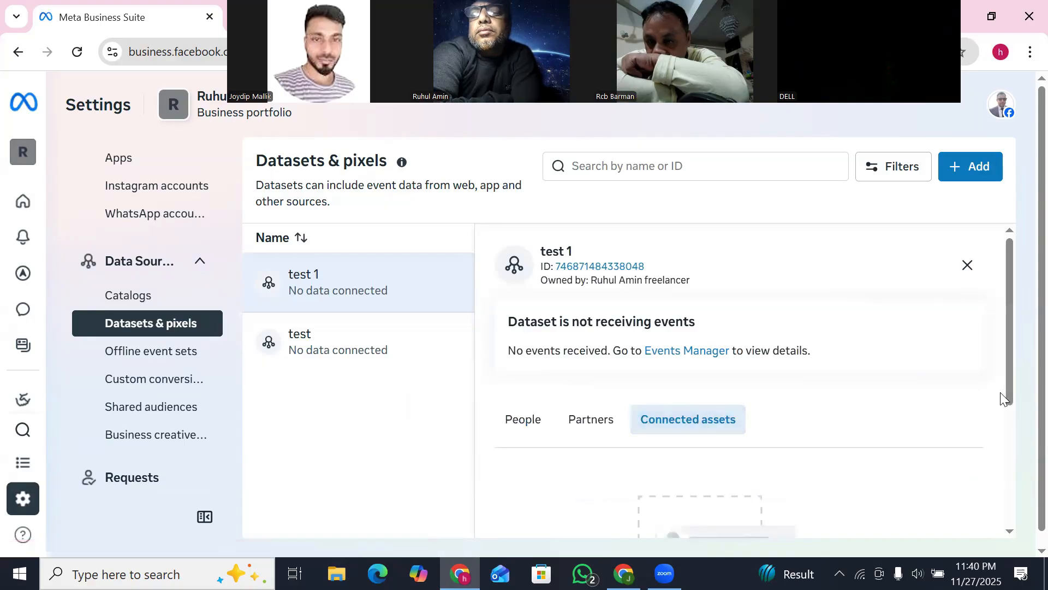
{"action": "left_click_drag", "start_coordinate": [1011, 362], "coordinate": [1022, 454]}
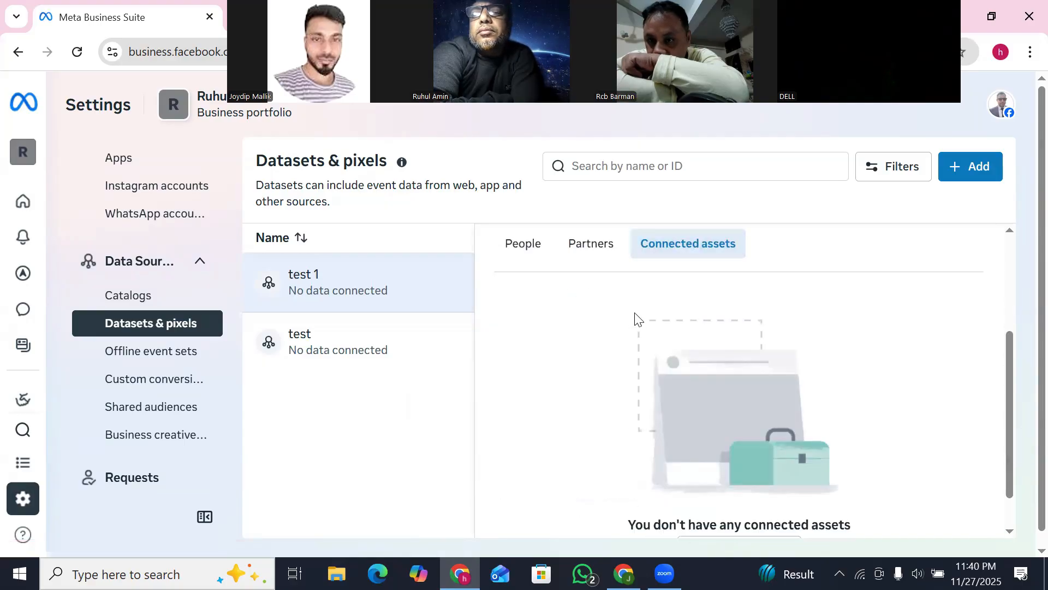
{"action": "scroll", "coordinate": [1022, 273], "scroll_direction": "down", "scroll_amount": 1}
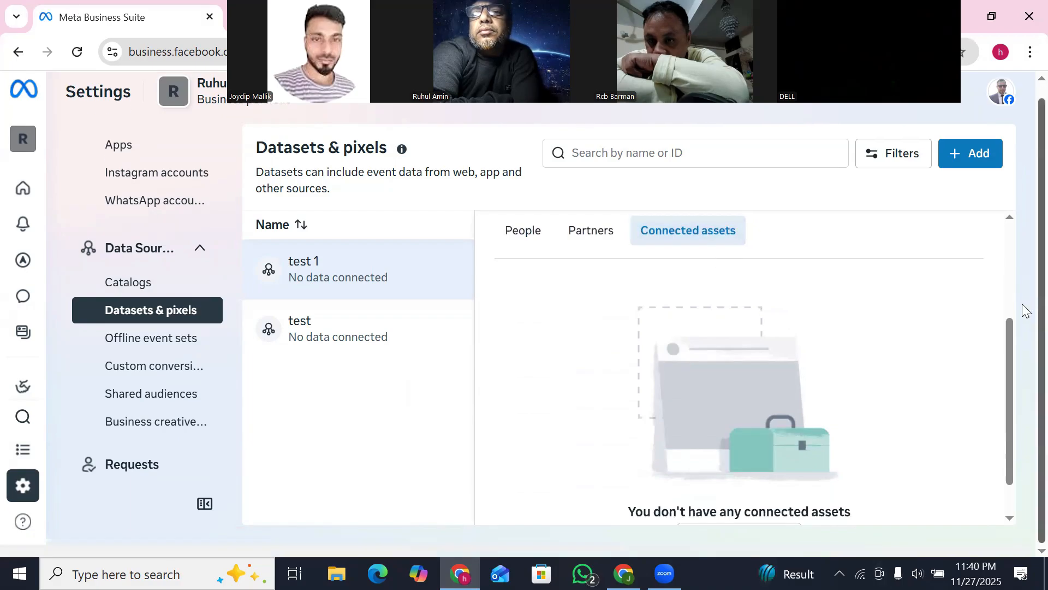
{"action": "left_click_drag", "start_coordinate": [1009, 407], "coordinate": [1009, 432]}
- Add Test AD Account to test 1 as an other business asset and confirm
{"action": "left_click", "coordinate": [763, 494]}
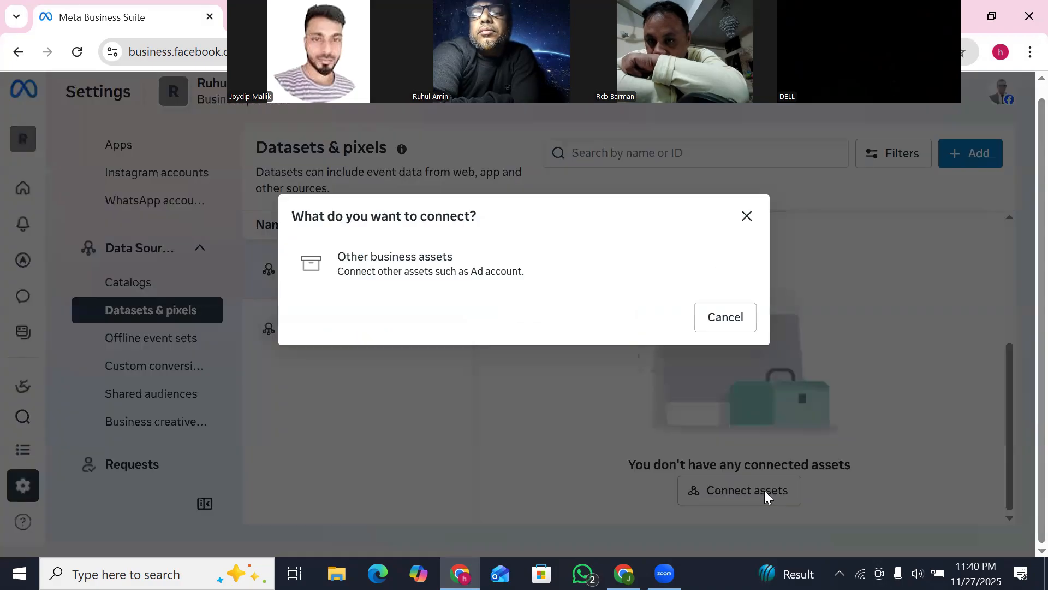
{"action": "left_click", "coordinate": [546, 270]}
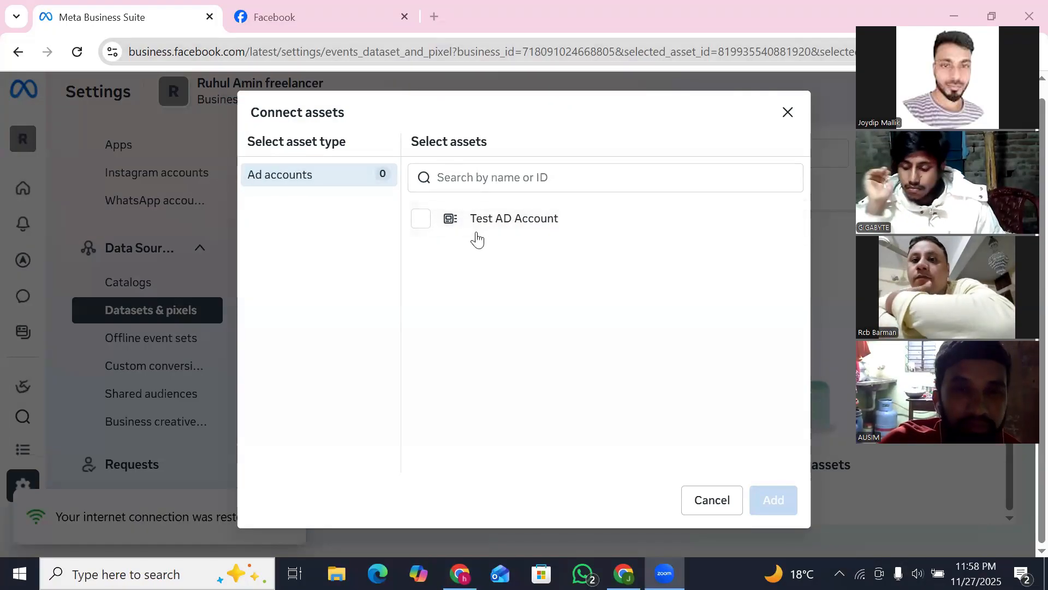
{"action": "left_click", "coordinate": [420, 221]}
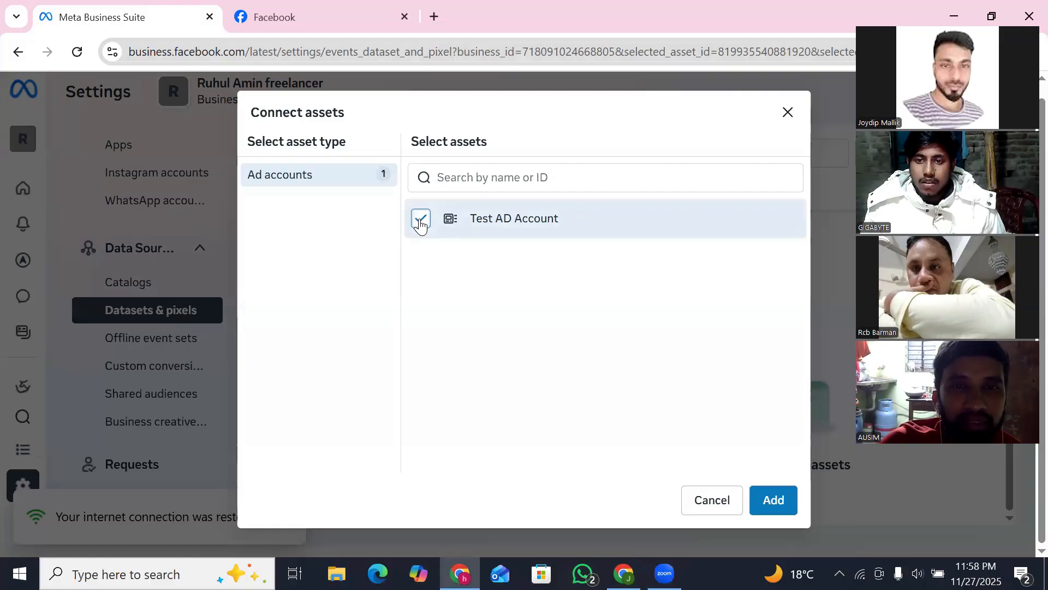
{"action": "left_click", "coordinate": [773, 500]}
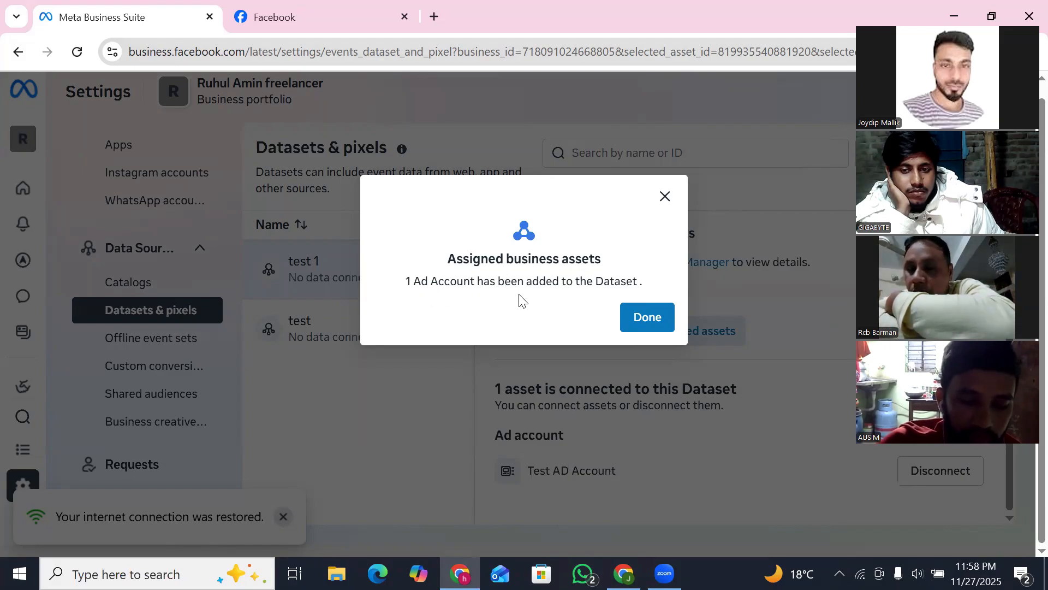
{"action": "left_click", "coordinate": [631, 326]}
{"action": "left_click", "coordinate": [323, 281]}
- Select test 1 and bring up the link menu for its Events Manager link
{"action": "left_click", "coordinate": [338, 335]}
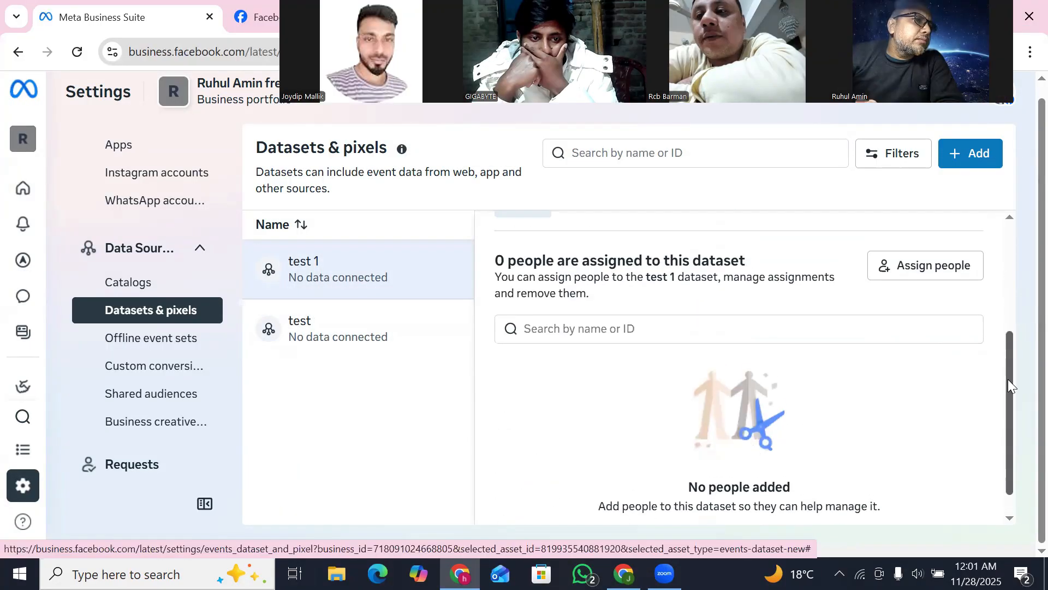
{"action": "left_click_drag", "start_coordinate": [1008, 386], "coordinate": [1023, 264]}
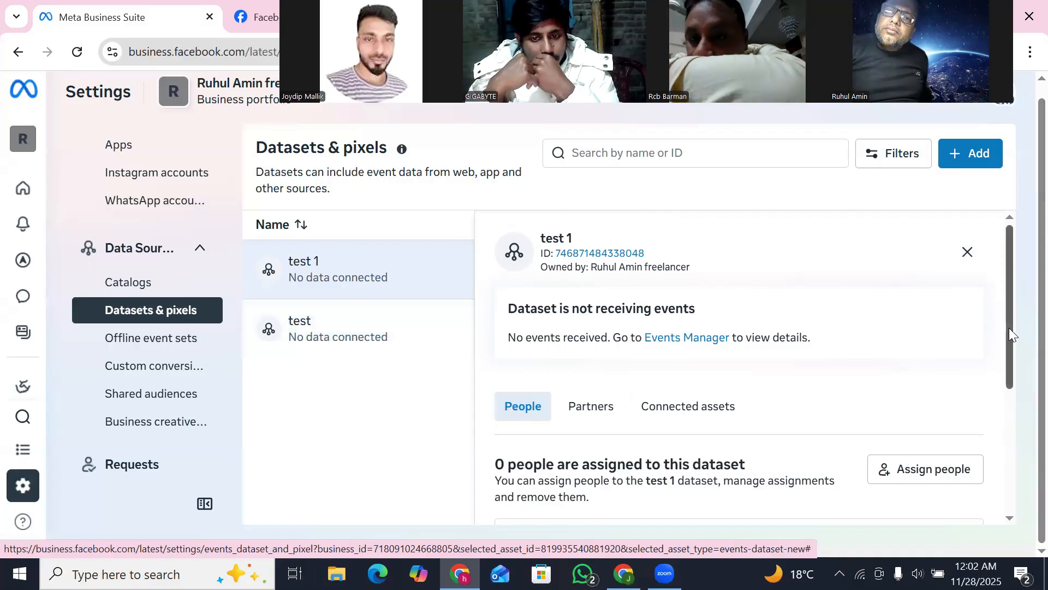
{"action": "left_click_drag", "start_coordinate": [1010, 333], "coordinate": [1010, 341]}
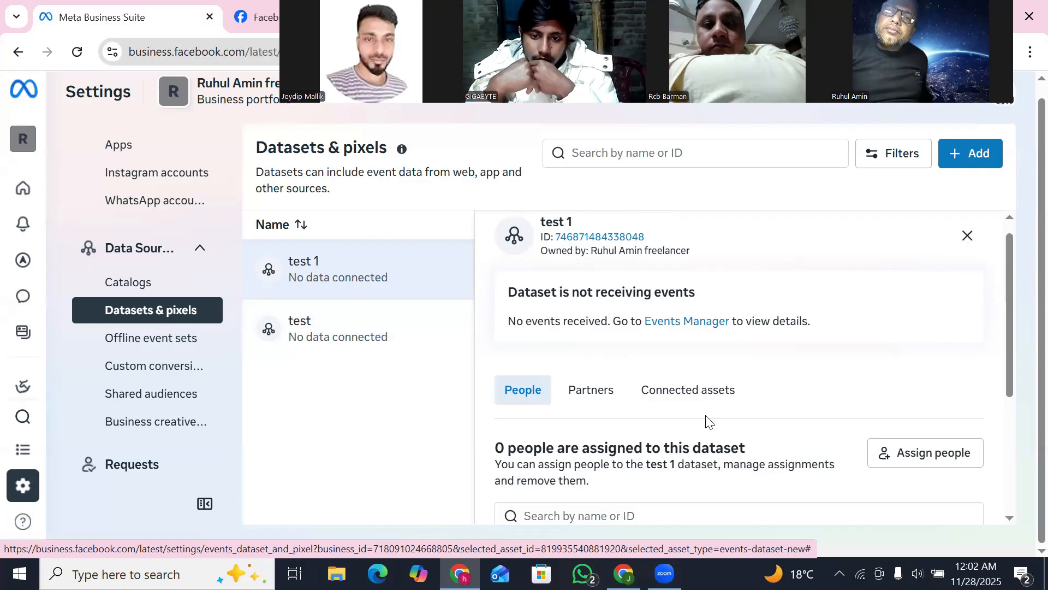
{"action": "mouse_move", "coordinate": [1011, 349]}
{"action": "left_mouse_down"}
{"action": "mouse_move", "coordinate": [1010, 368]}
{"action": "mouse_move", "coordinate": [1010, 340]}
{"action": "left_mouse_up"}
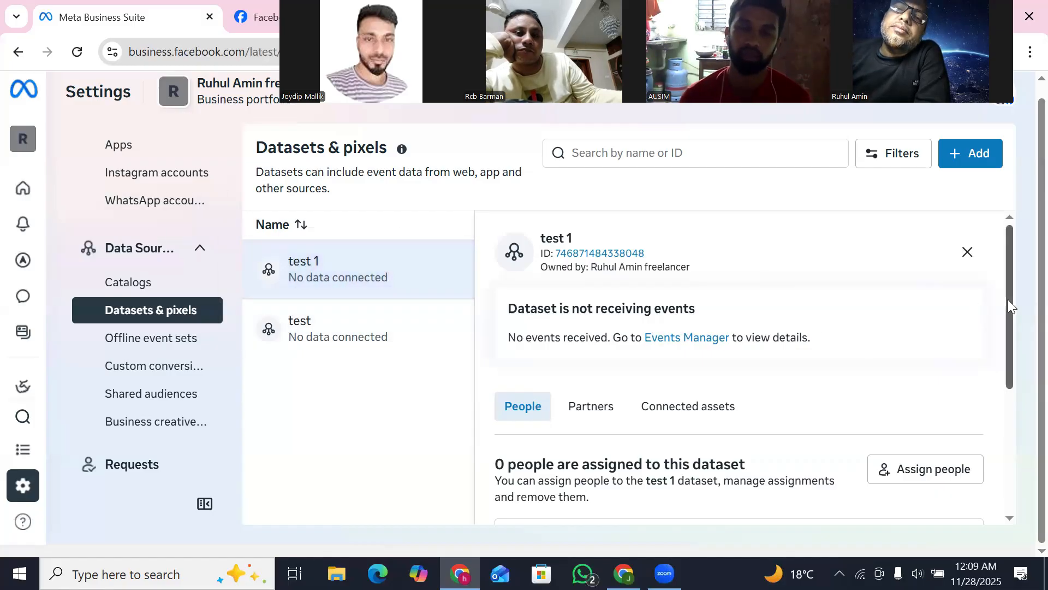
{"action": "right_click", "coordinate": [684, 349]}
- Open Events Manager in a new tab and view test 1's Test events page
{"action": "left_click", "coordinate": [711, 360]}
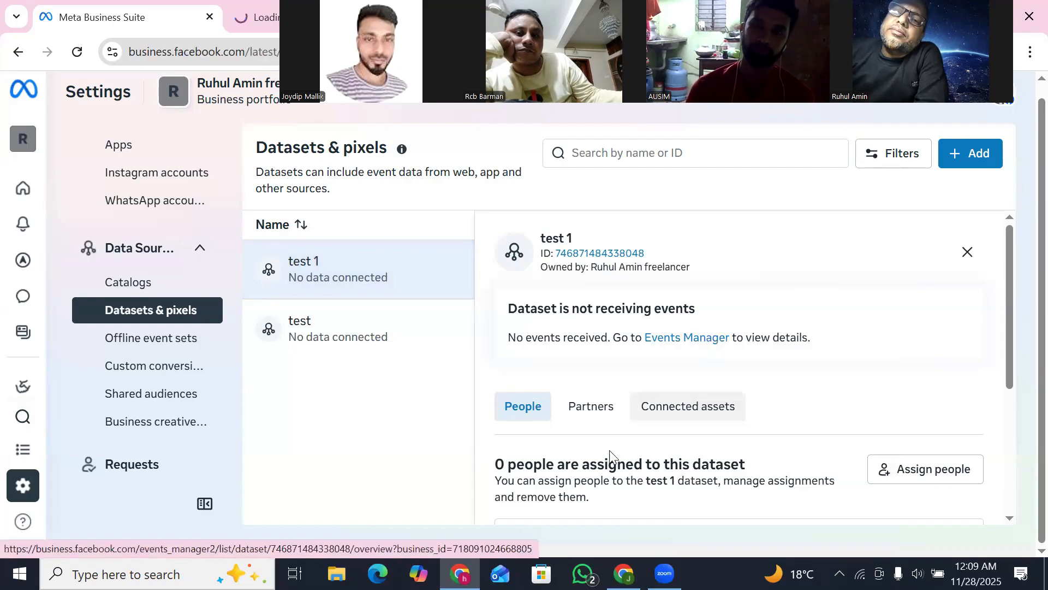
{"action": "key", "text": "ctrl+Tab"}
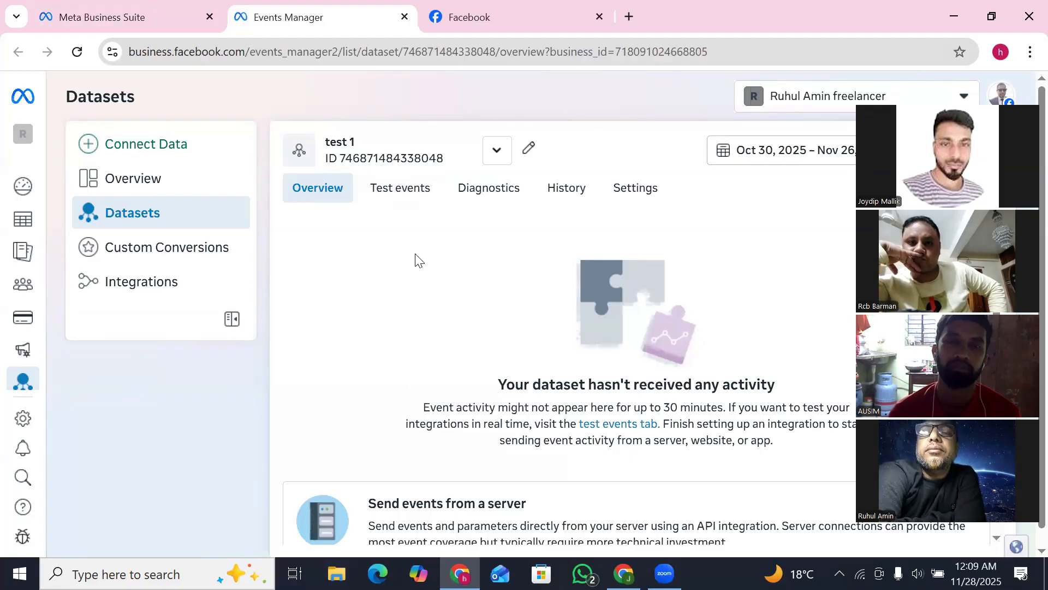
{"action": "left_click", "coordinate": [412, 195]}
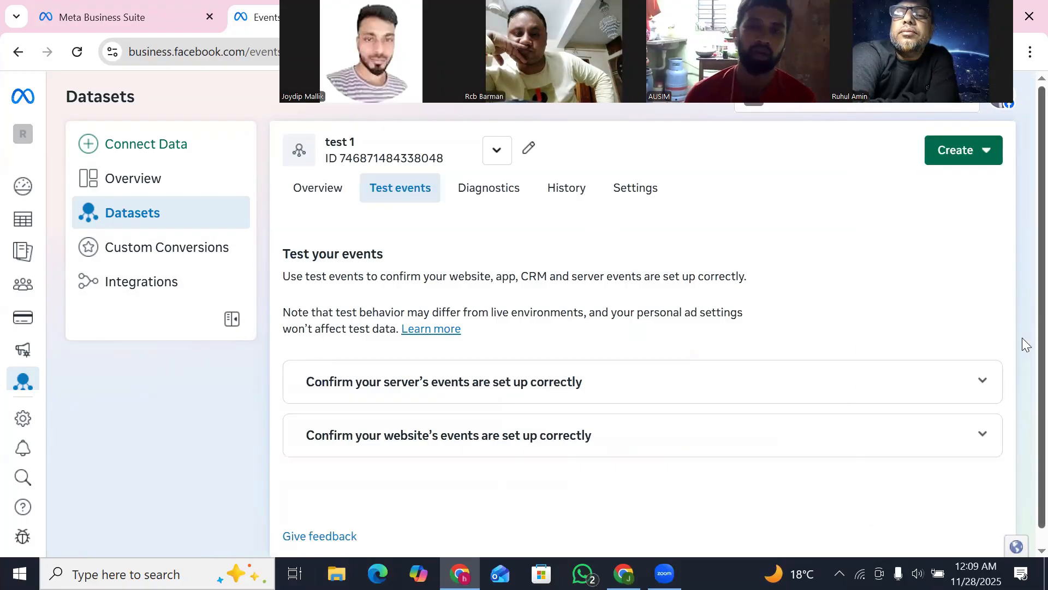
{"action": "scroll", "coordinate": [1023, 382], "scroll_direction": "down", "scroll_amount": 1}
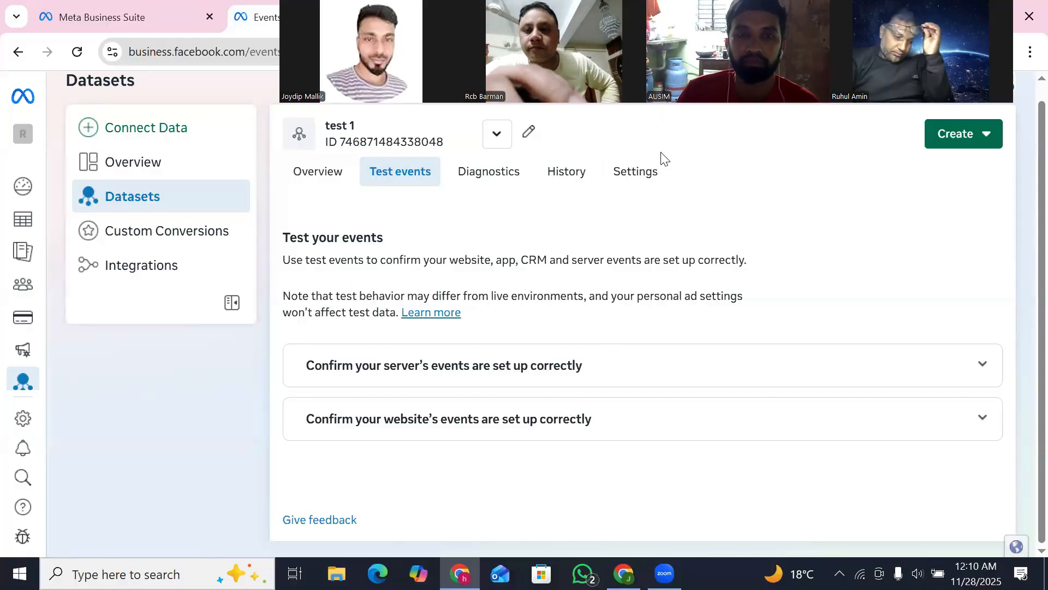
- Copy the Dataset ID from test 1's Settings tab and switch to the shop's Chrome window
{"action": "left_click", "coordinate": [640, 175]}
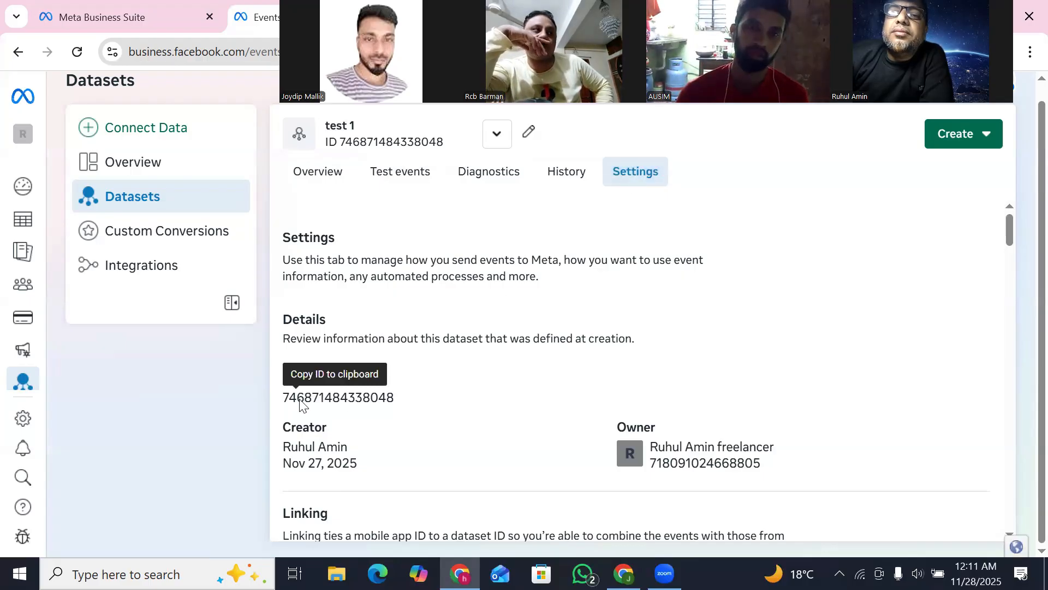
{"action": "left_click_drag", "start_coordinate": [404, 399], "coordinate": [281, 401]}
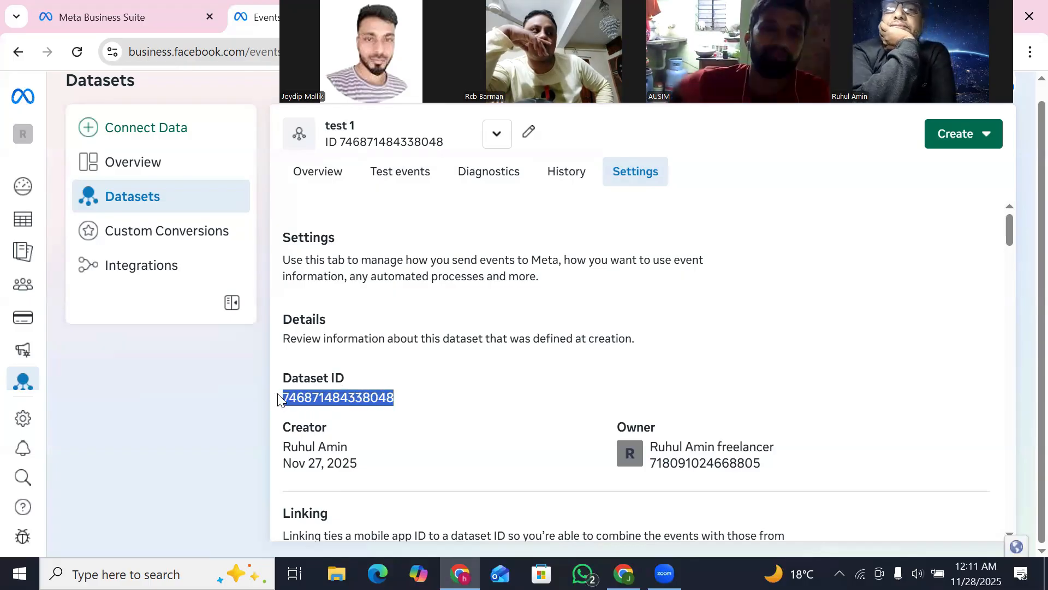
{"action": "right_click", "coordinate": [336, 404]}
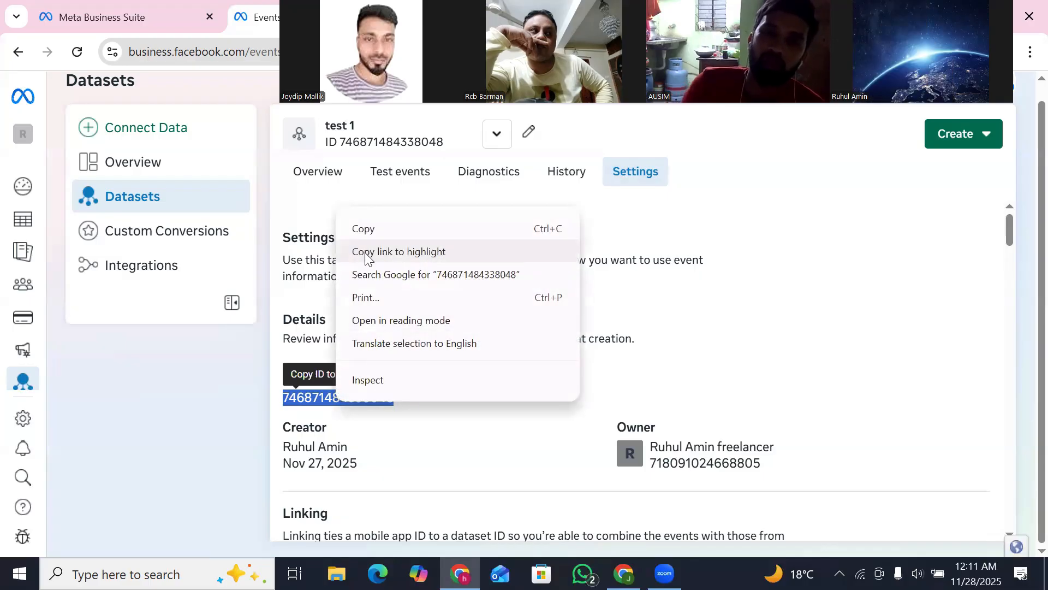
{"action": "left_click", "coordinate": [370, 234]}
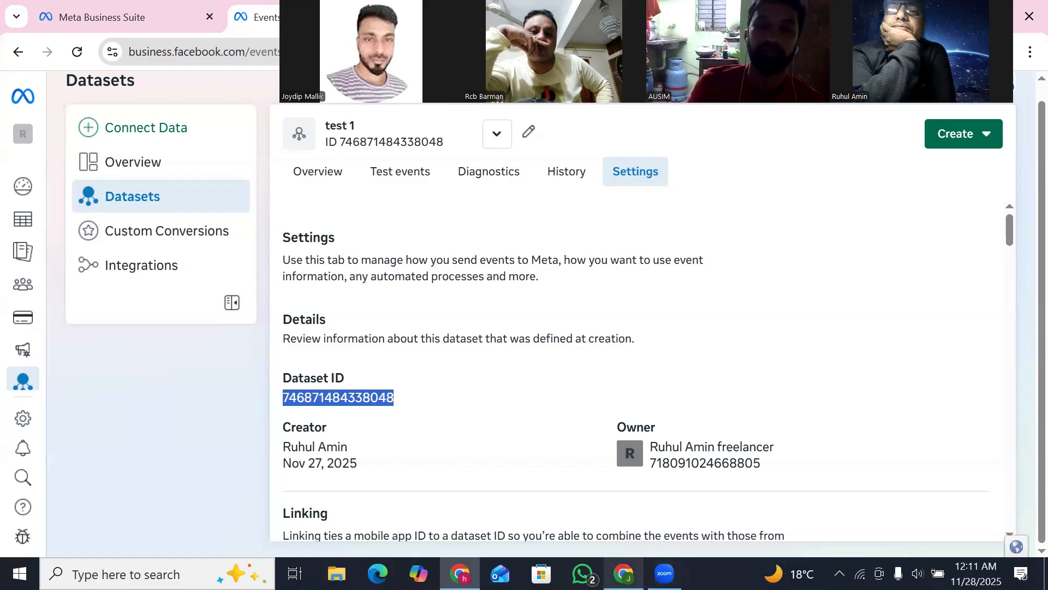
{"action": "left_click", "coordinate": [623, 573]}
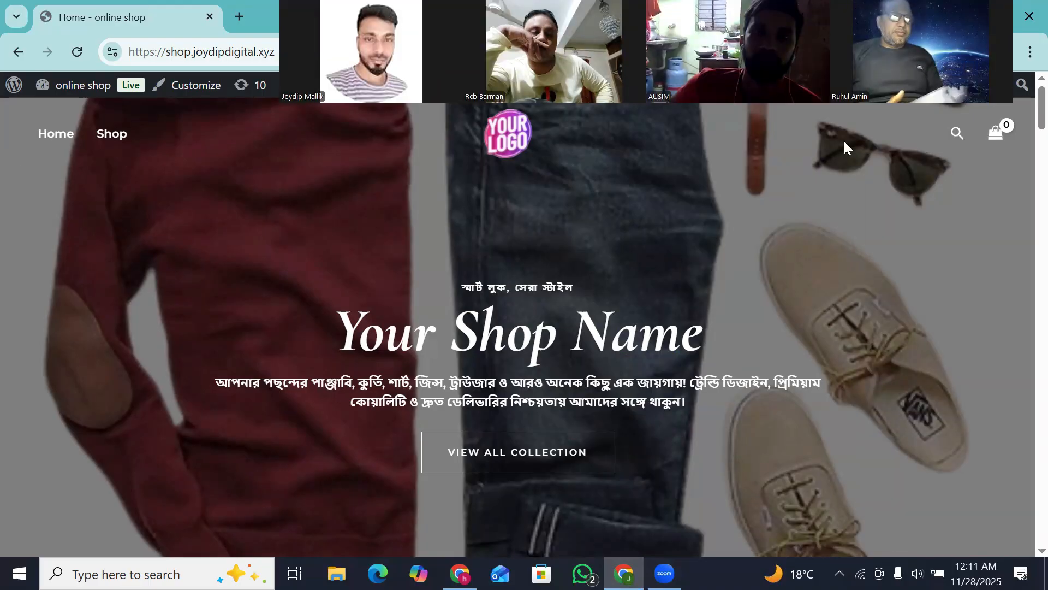
{"action": "scroll", "coordinate": [1025, 175], "scroll_direction": "down", "scroll_amount": 12}
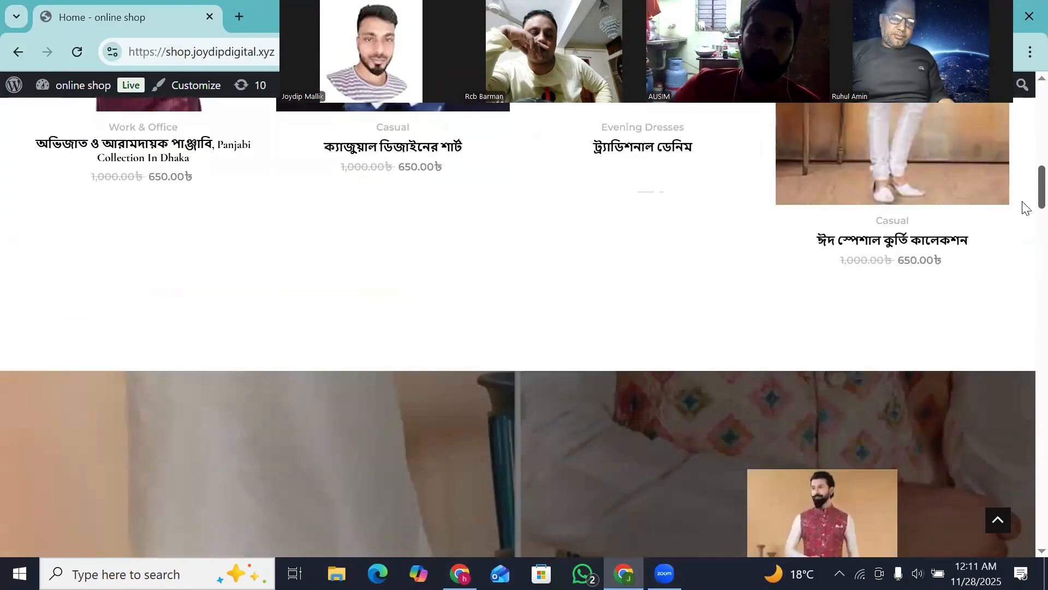
{"action": "scroll", "coordinate": [1025, 218], "scroll_direction": "down", "scroll_amount": 10}
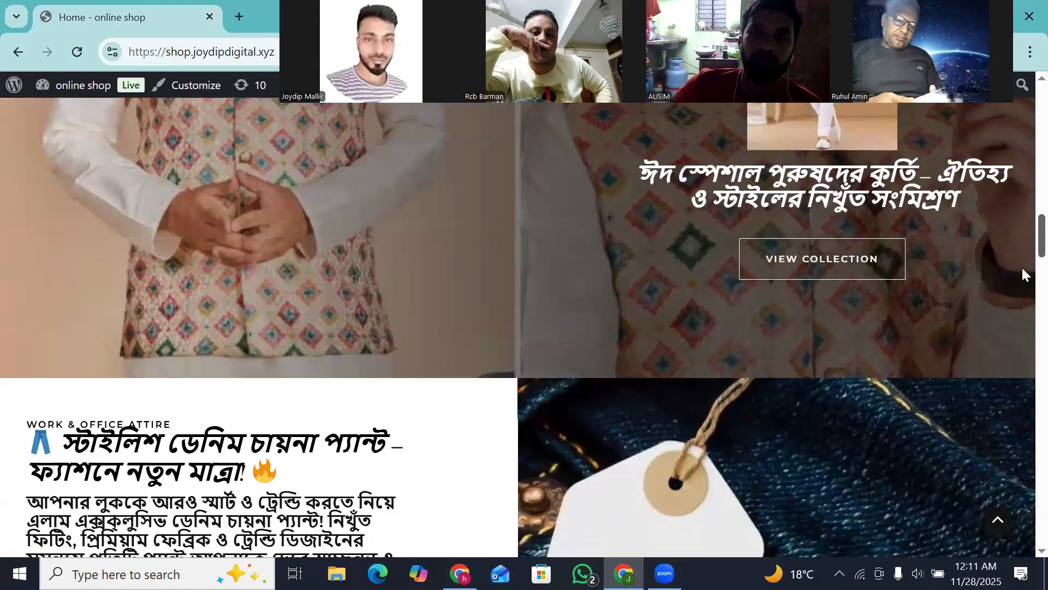
{"action": "scroll", "coordinate": [1022, 270], "scroll_direction": "down", "scroll_amount": 10}
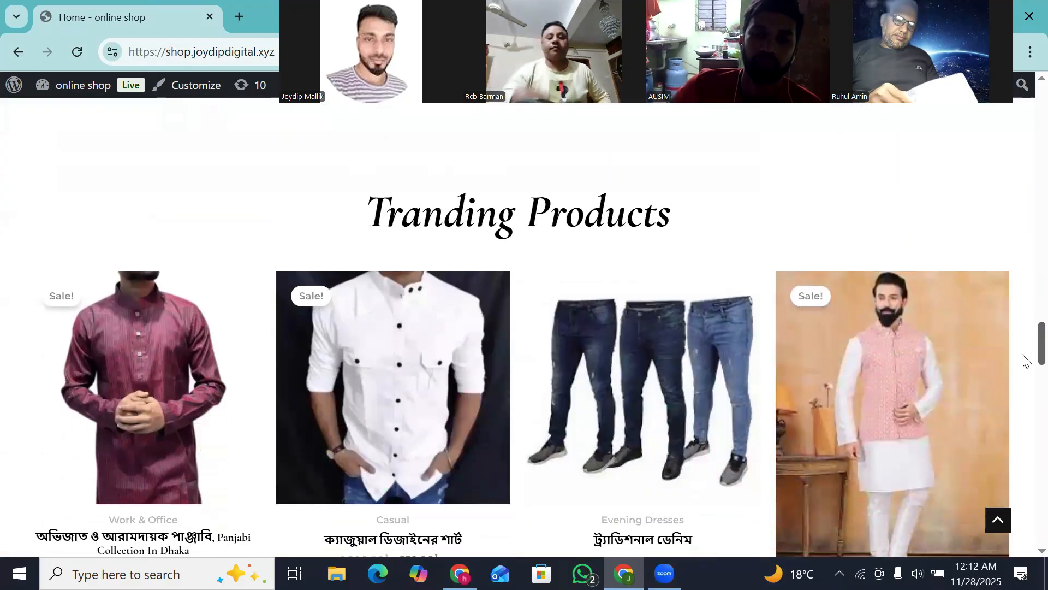
{"action": "scroll", "coordinate": [1024, 361], "scroll_direction": "down", "scroll_amount": 10}
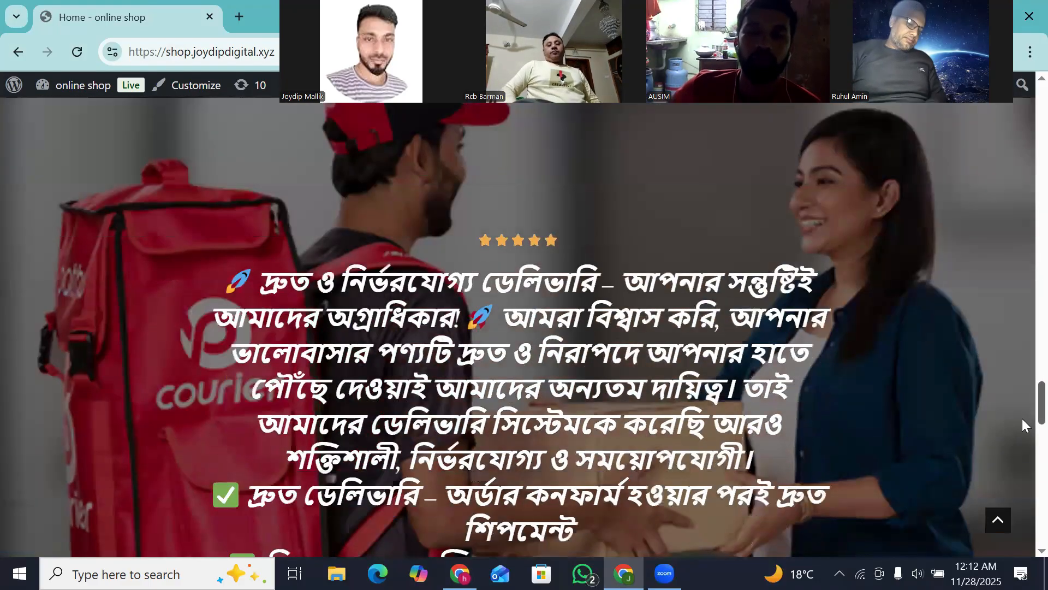
{"action": "scroll", "coordinate": [1022, 425], "scroll_direction": "down", "scroll_amount": 10}
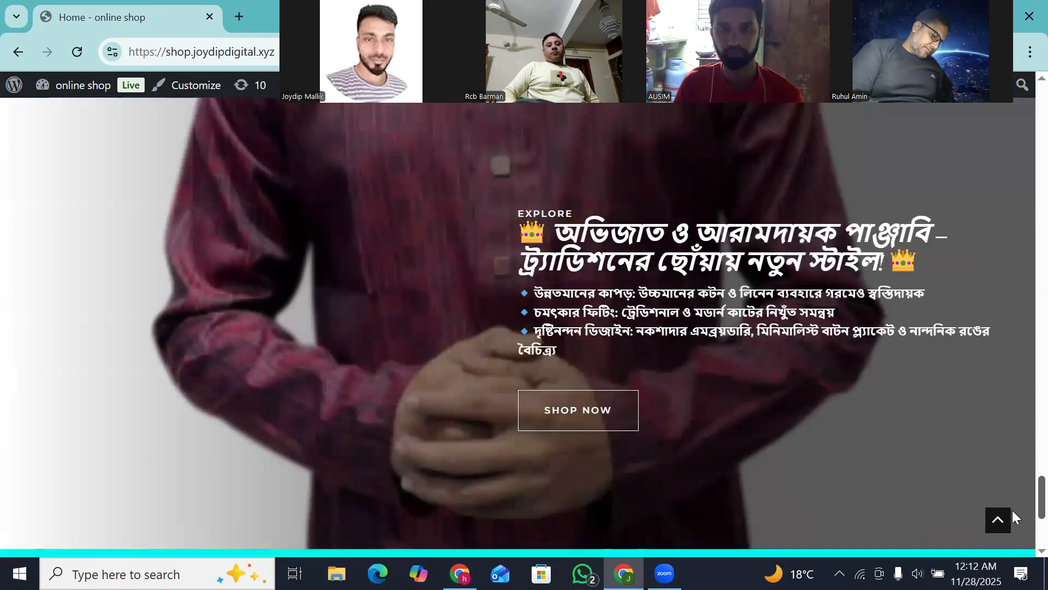
{"action": "scroll", "coordinate": [1010, 521], "scroll_direction": "down", "scroll_amount": 5}
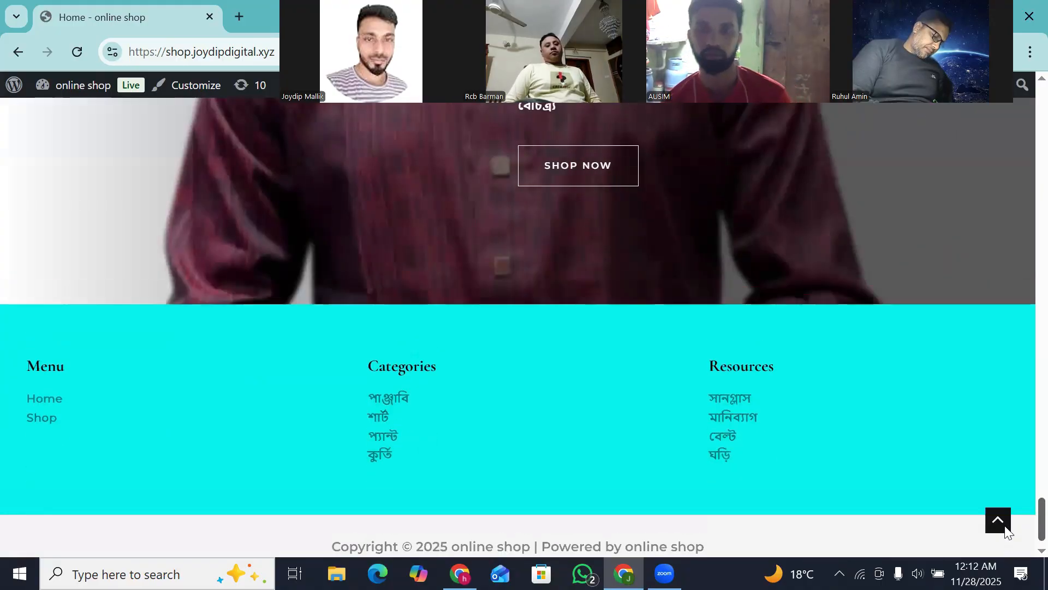
{"action": "scroll", "coordinate": [1010, 479], "scroll_direction": "up", "scroll_amount": 10}
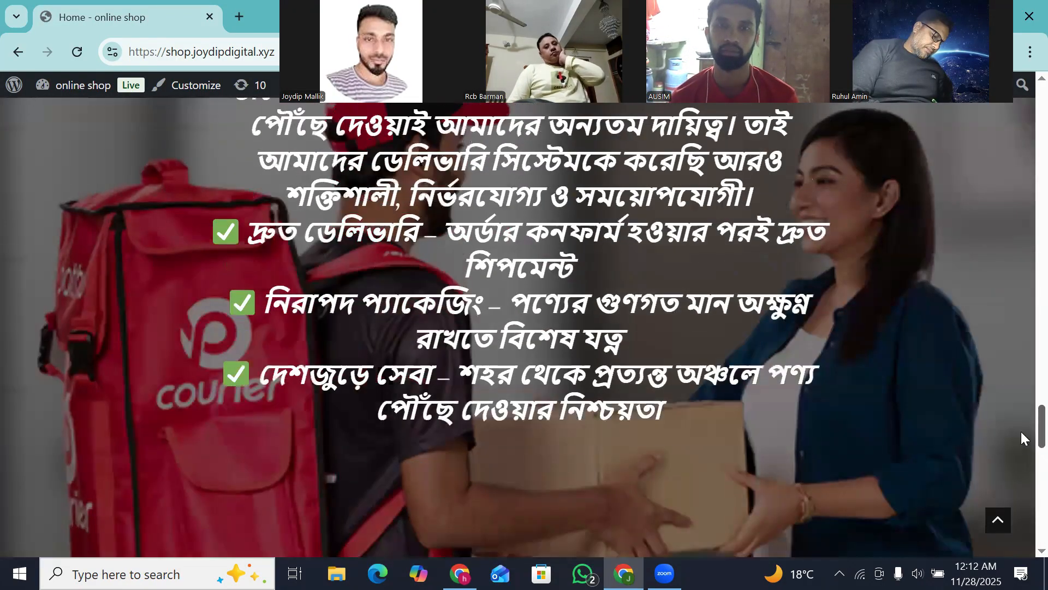
{"action": "scroll", "coordinate": [1022, 426], "scroll_direction": "up", "scroll_amount": 8}
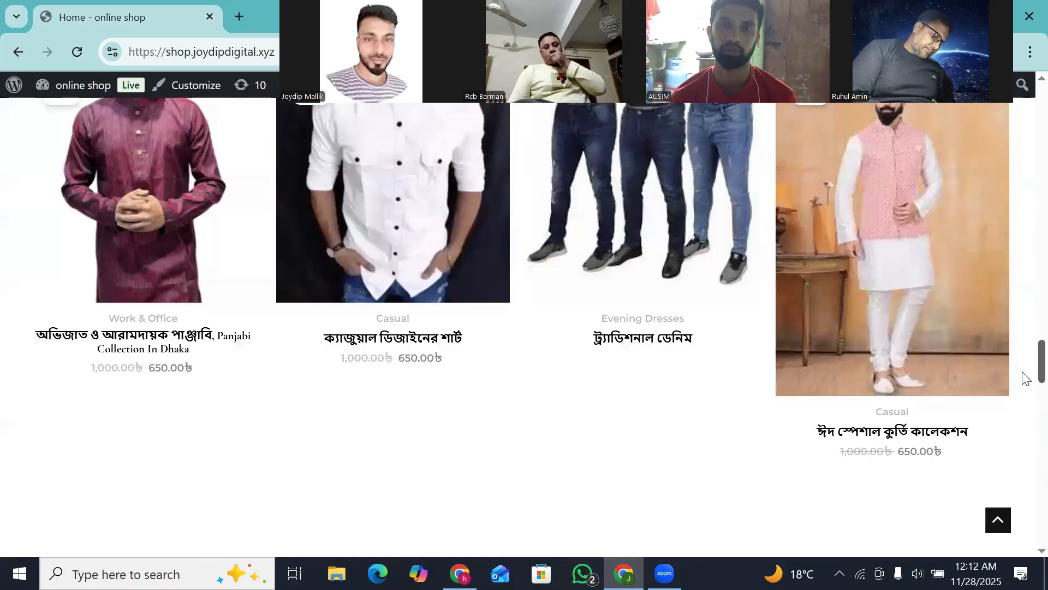
{"action": "scroll", "coordinate": [1024, 376], "scroll_direction": "up", "scroll_amount": 10}
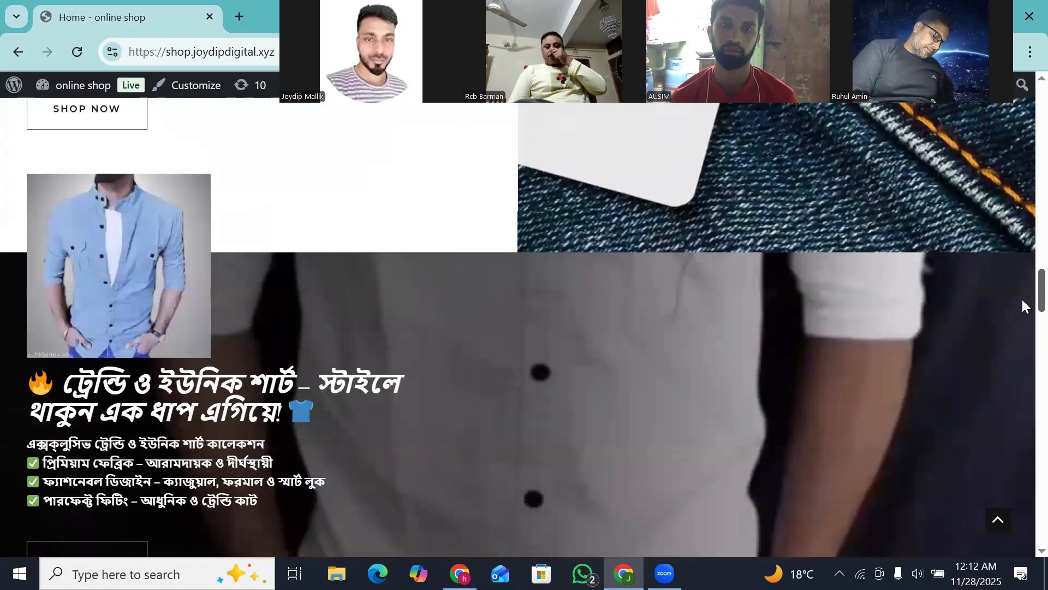
{"action": "scroll", "coordinate": [1022, 301], "scroll_direction": "up", "scroll_amount": 10}
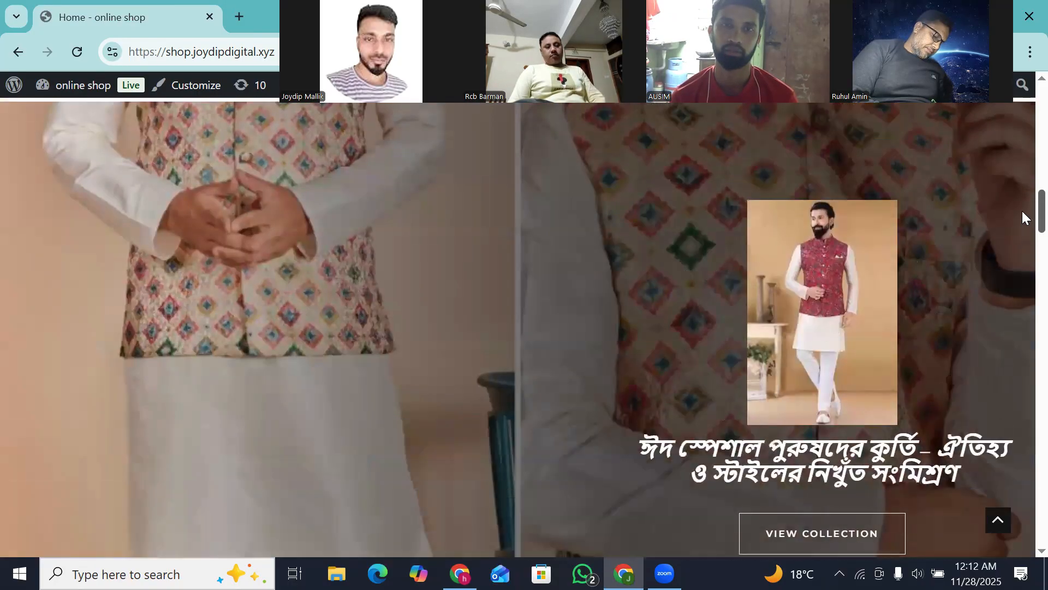
{"action": "scroll", "coordinate": [1022, 211], "scroll_direction": "up", "scroll_amount": 10}
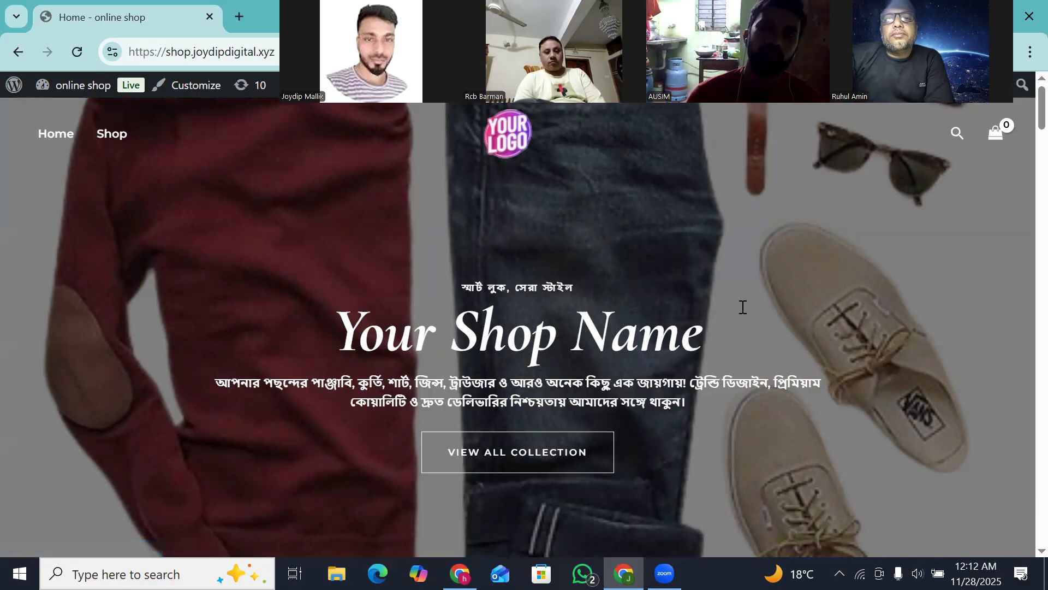
{"action": "mouse_move", "coordinate": [77, 85]}
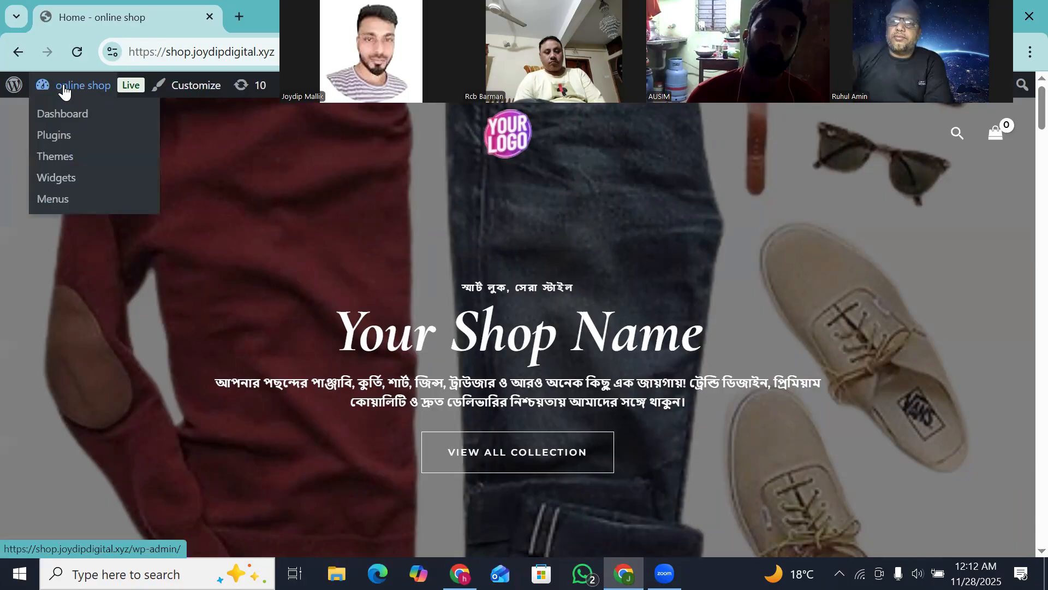
- Open the shop's admin Dashboard and head to Plugins in the sidebar
{"action": "left_click", "coordinate": [73, 117]}
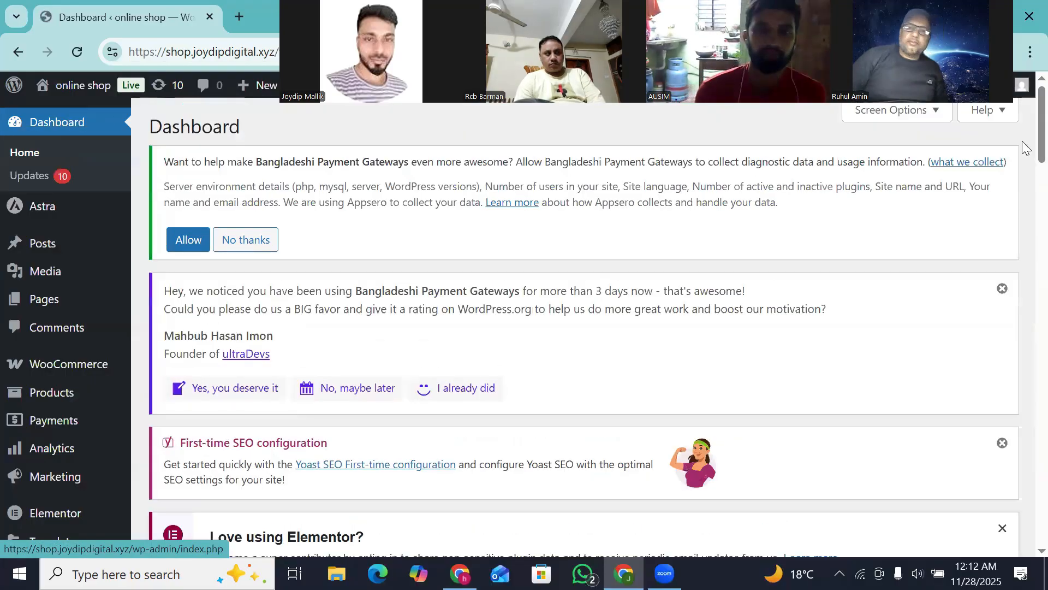
{"action": "scroll", "coordinate": [1023, 136], "scroll_direction": "down", "scroll_amount": 3}
{"action": "mouse_move", "coordinate": [43, 399]}
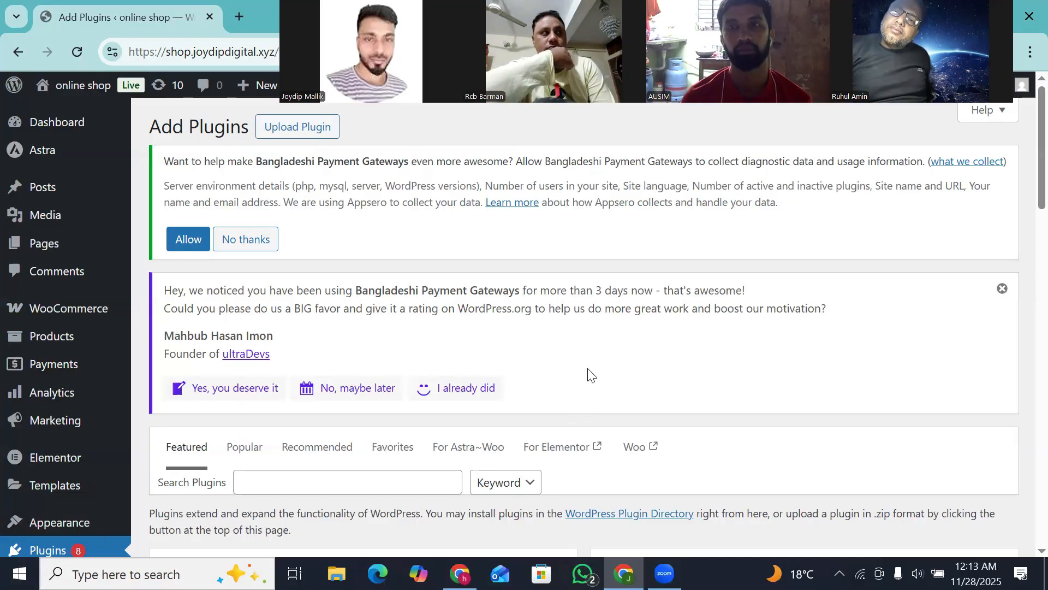
- Search plugins for 'pixel your site' and check that the PixelYourSite card mentions Google Tag Manager
{"action": "left_click_drag", "start_coordinate": [1025, 177], "coordinate": [1022, 227]}
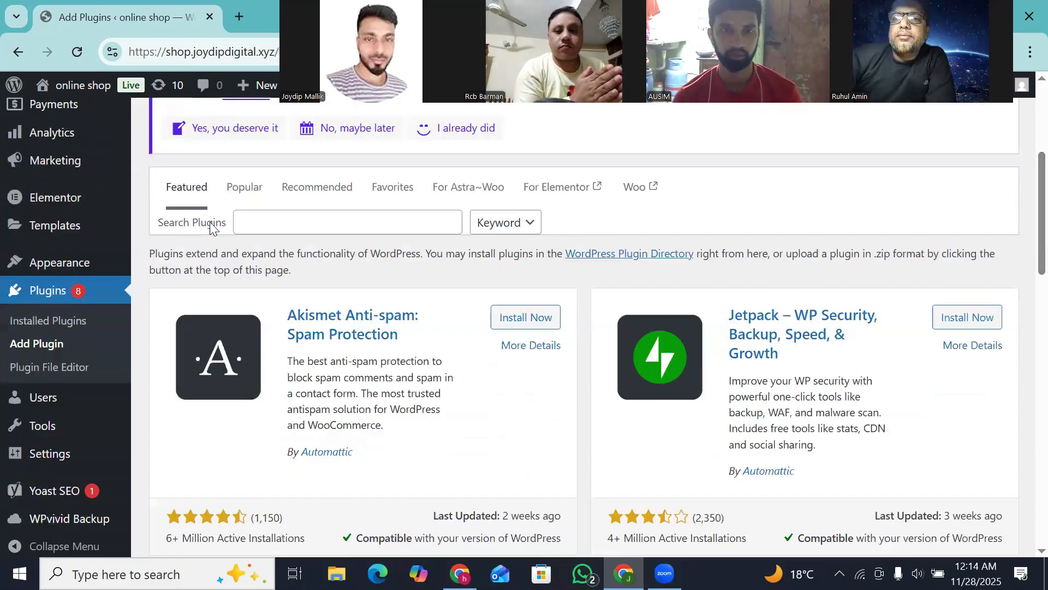
{"action": "left_click", "coordinate": [344, 228]}
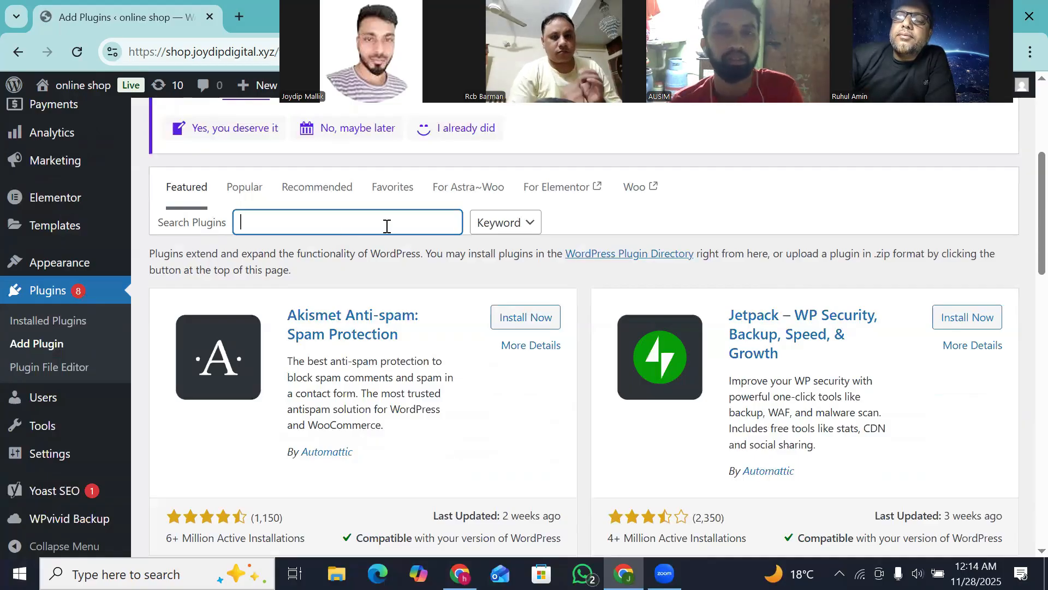
{"action": "type", "text": "pixel"}
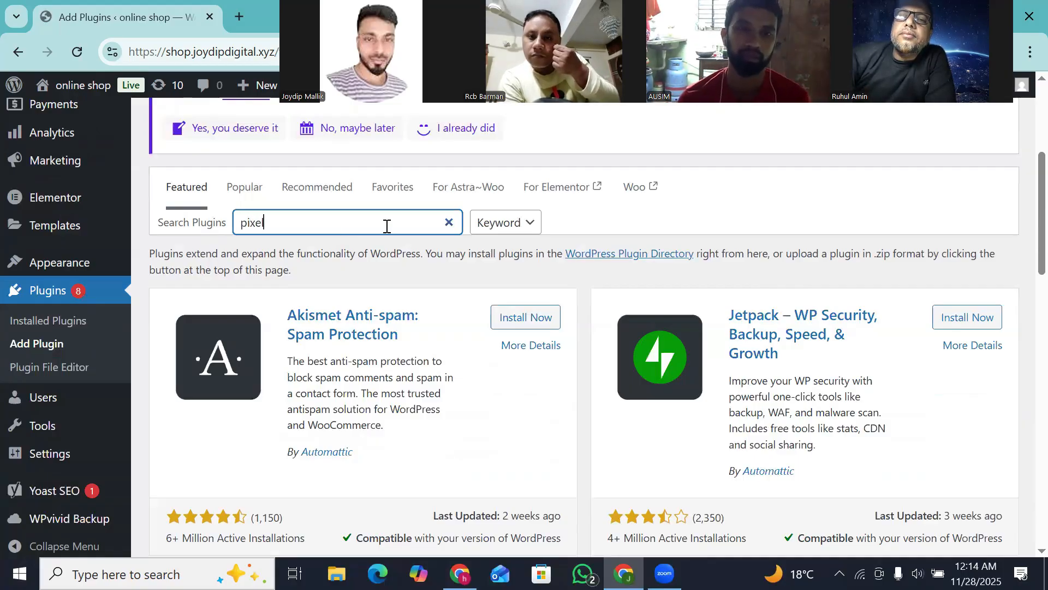
{"action": "type", "text": " your site"}
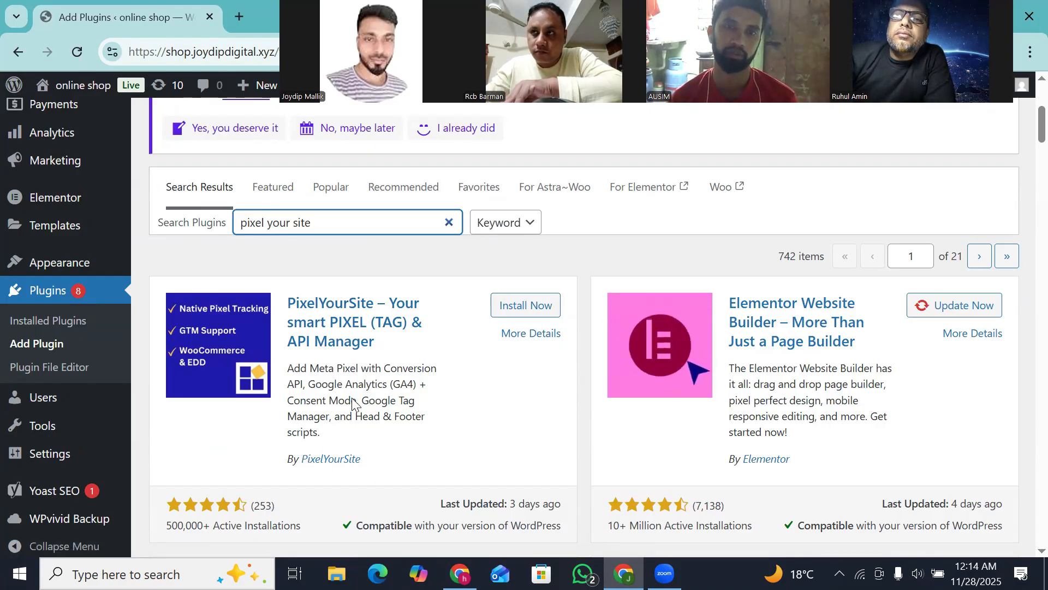
{"action": "left_click_drag", "start_coordinate": [363, 400], "coordinate": [330, 420]}
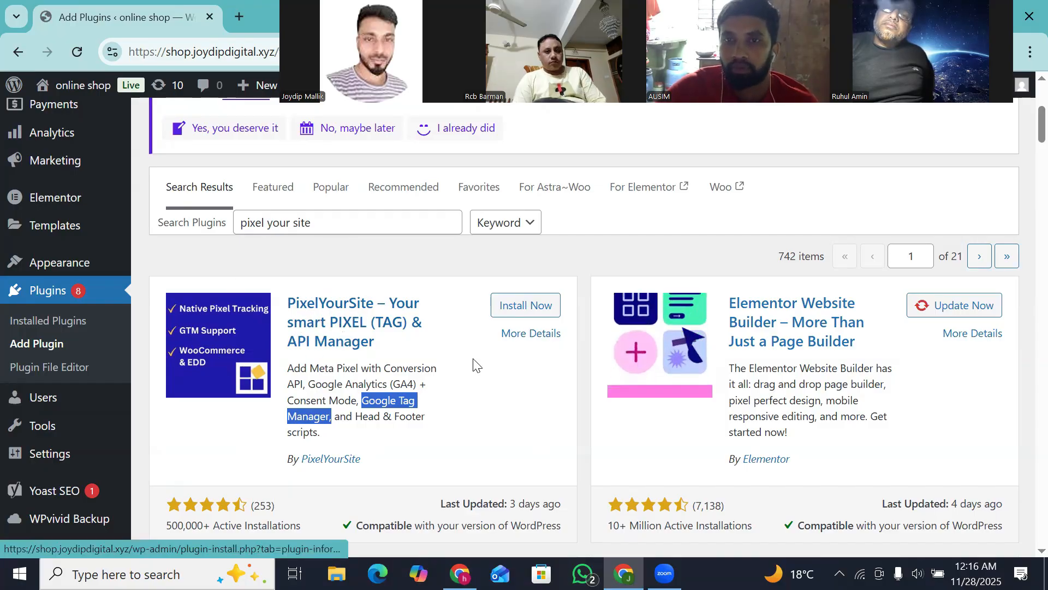
- Install PixelYourSite from its card in the plugin search results
{"action": "left_click", "coordinate": [517, 318]}
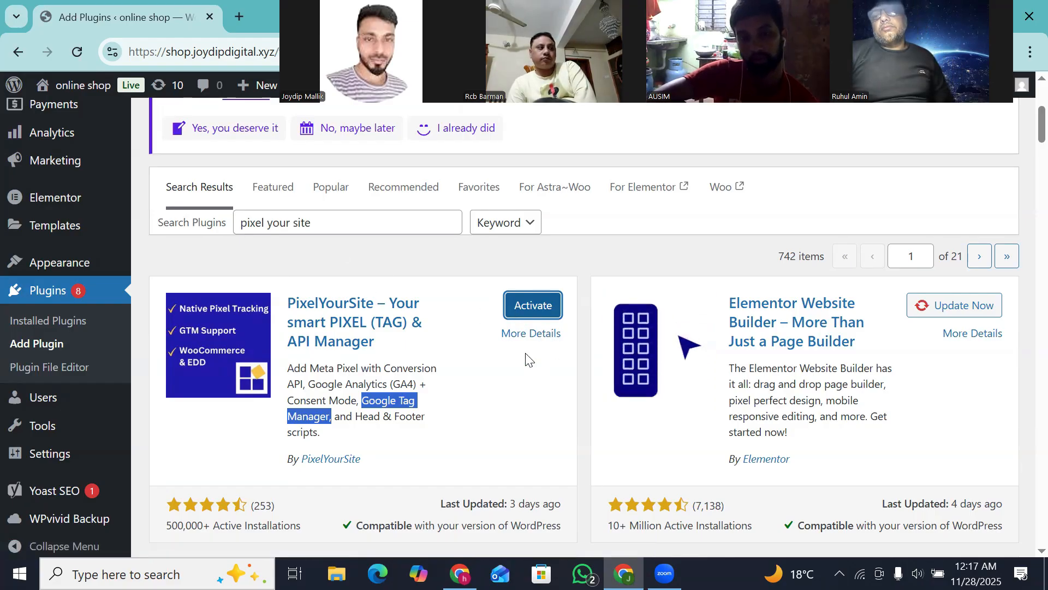
- Activate PixelYourSite and find its new PixelYourSite entry in the admin sidebar
{"action": "left_click", "coordinate": [528, 316]}
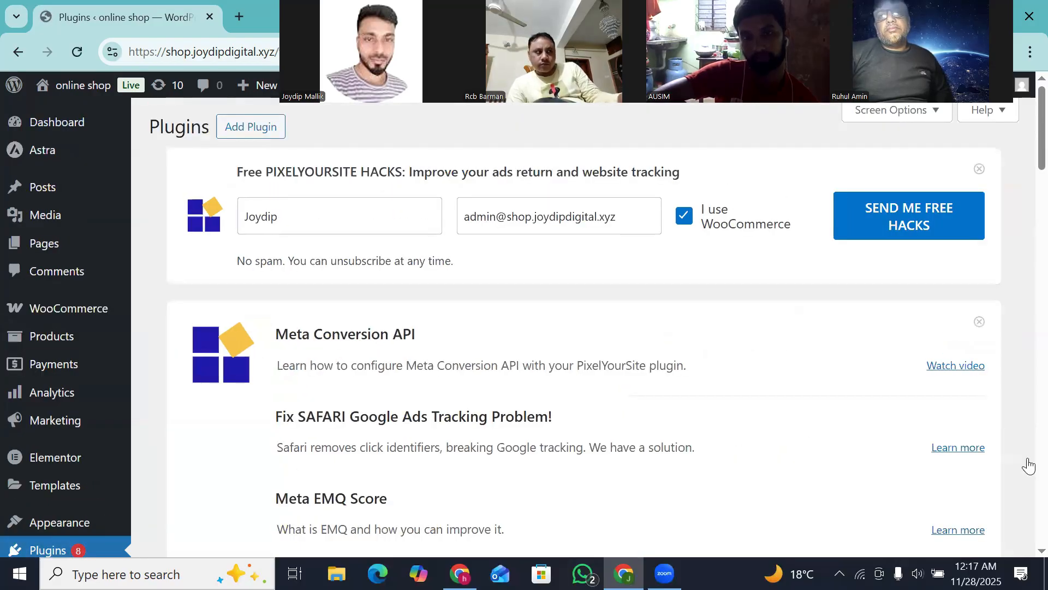
{"action": "scroll", "coordinate": [1025, 181], "scroll_direction": "down", "scroll_amount": 2}
{"action": "scroll", "coordinate": [1024, 208], "scroll_direction": "down", "scroll_amount": 8}
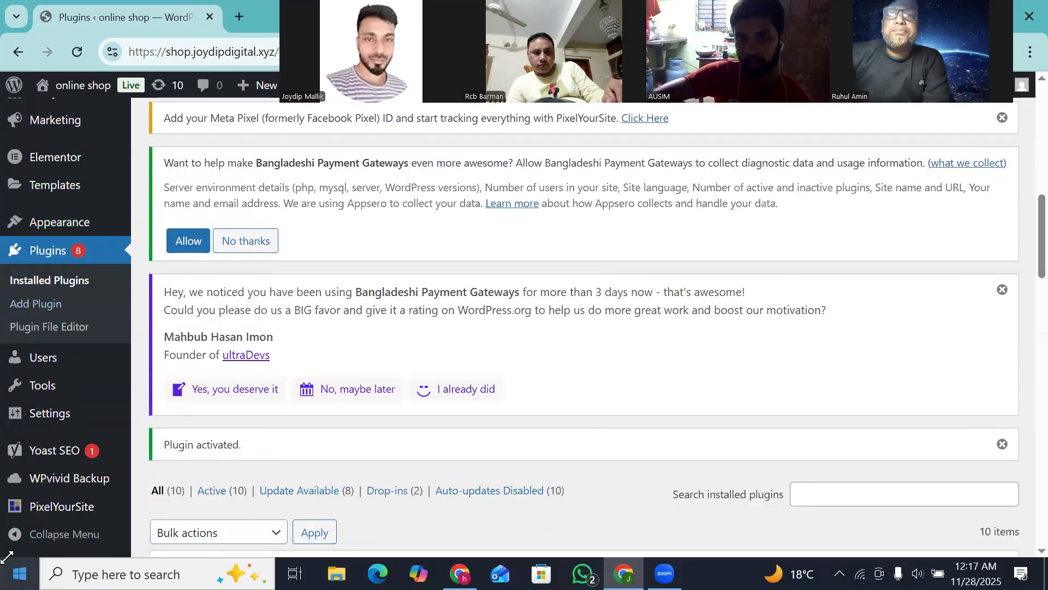
{"action": "mouse_move", "coordinate": [71, 510]}
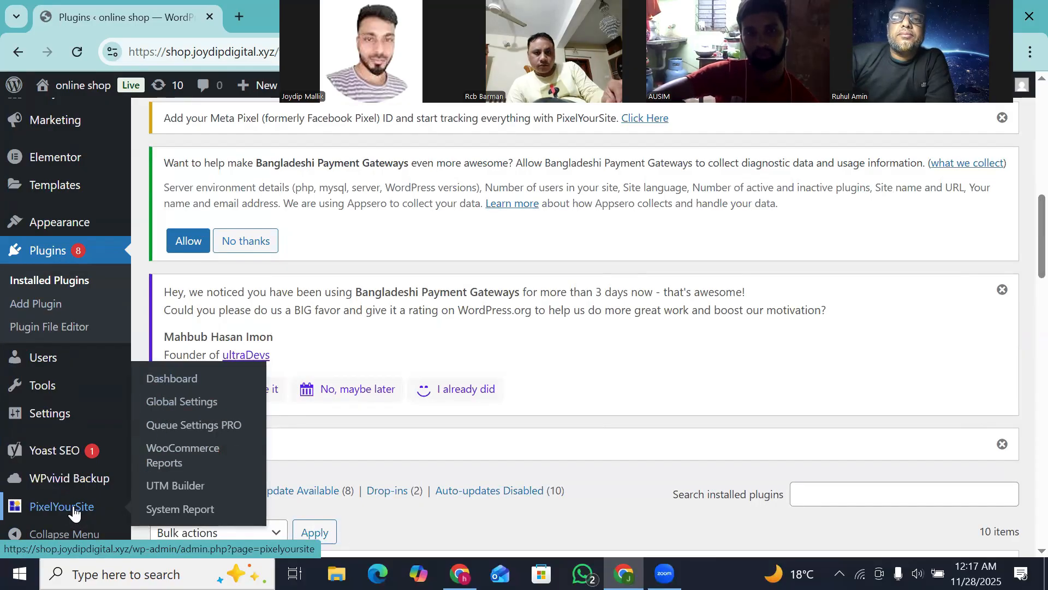
- Open the PixelYourSite Dashboard and scroll to Pixel IDs, which lists Meta Pixel and Google Analytics
{"action": "left_click", "coordinate": [75, 514]}
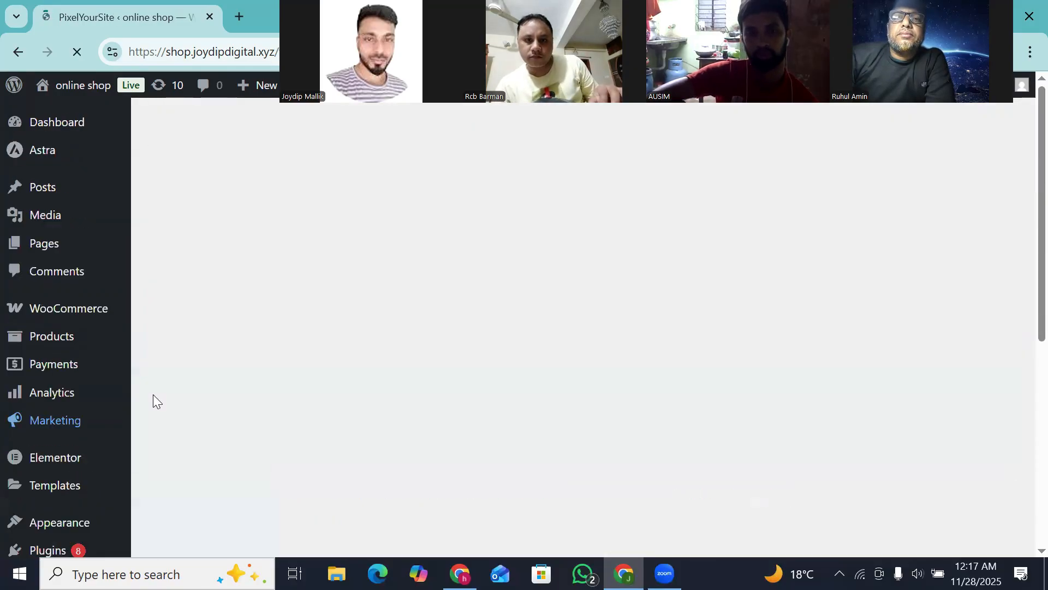
{"action": "scroll", "coordinate": [1022, 168], "scroll_direction": "down", "scroll_amount": 5}
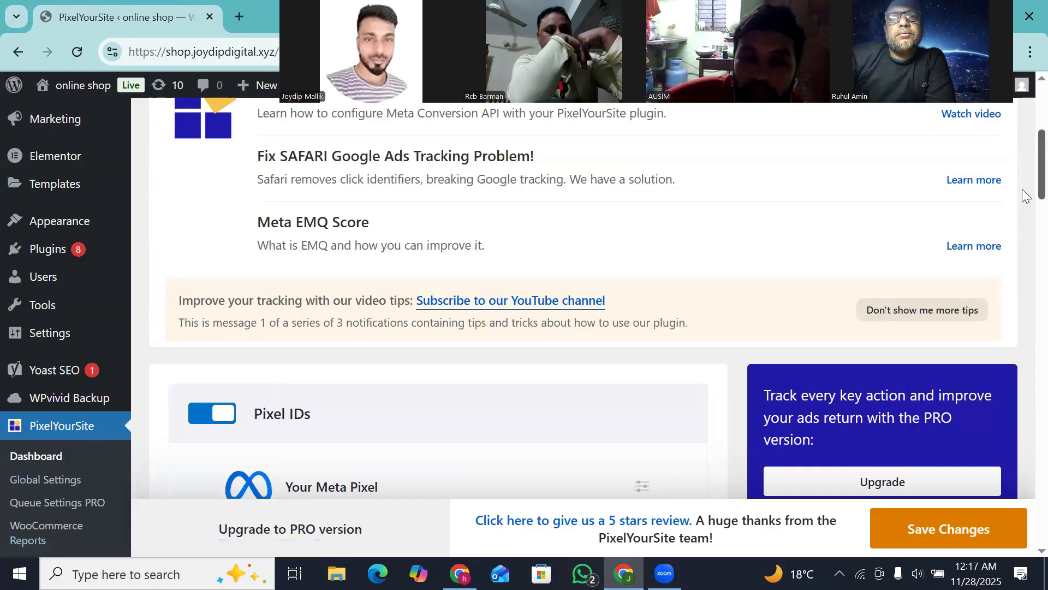
{"action": "scroll", "coordinate": [1025, 225], "scroll_direction": "down", "scroll_amount": 4}
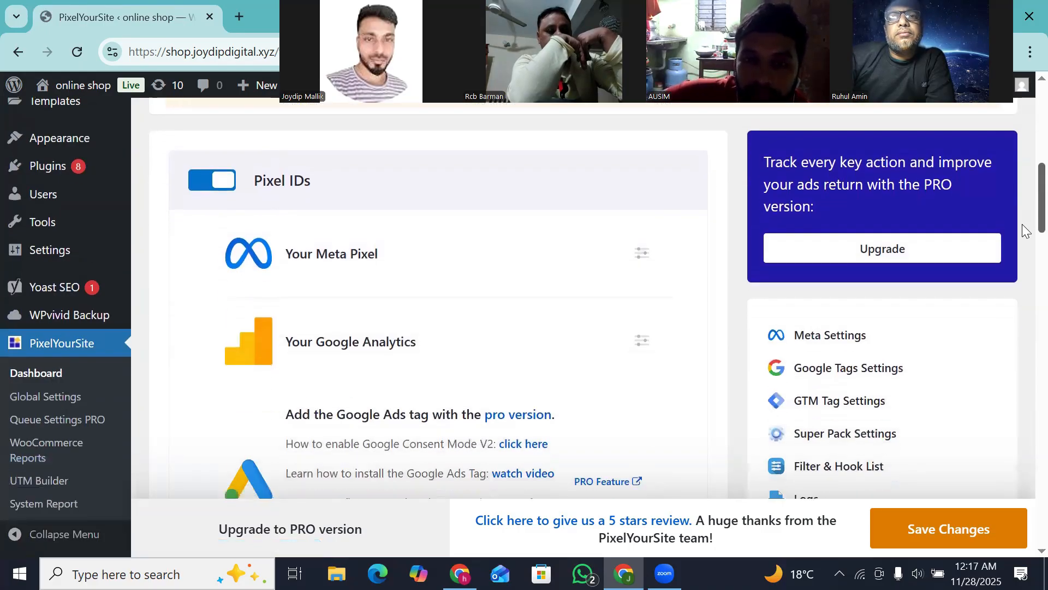
{"action": "scroll", "coordinate": [1025, 230], "scroll_direction": "down", "scroll_amount": 1}
{"action": "scroll", "coordinate": [1025, 233], "scroll_direction": "up", "scroll_amount": 1}
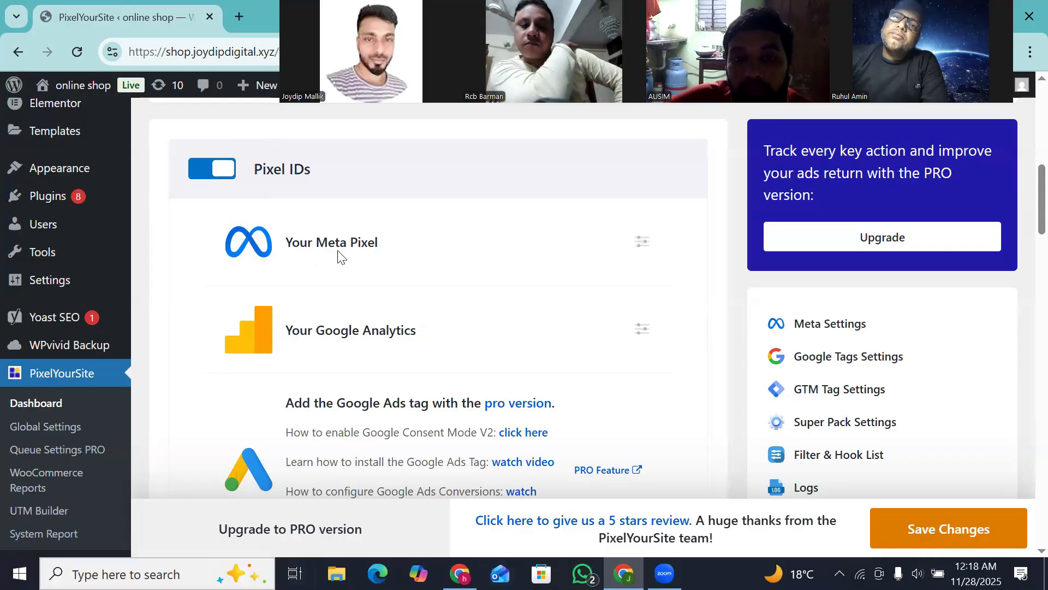
- Expand the Meta Pixel settings, turn on Conversion API and Advanced Matching, then select the Pixel ID field
{"action": "left_click", "coordinate": [642, 251]}
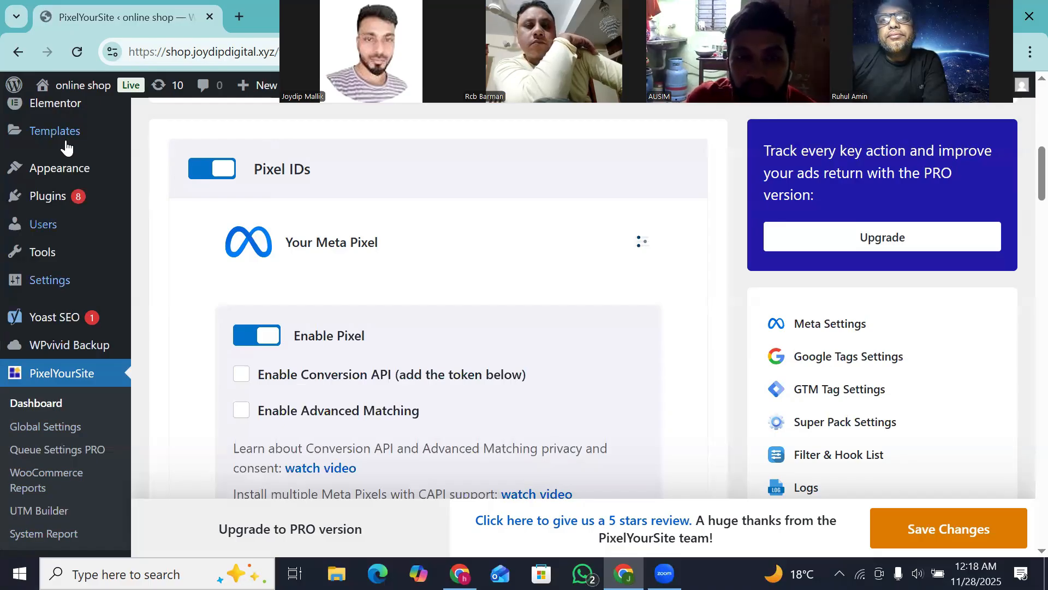
{"action": "scroll", "coordinate": [546, 273], "scroll_direction": "down", "scroll_amount": 1}
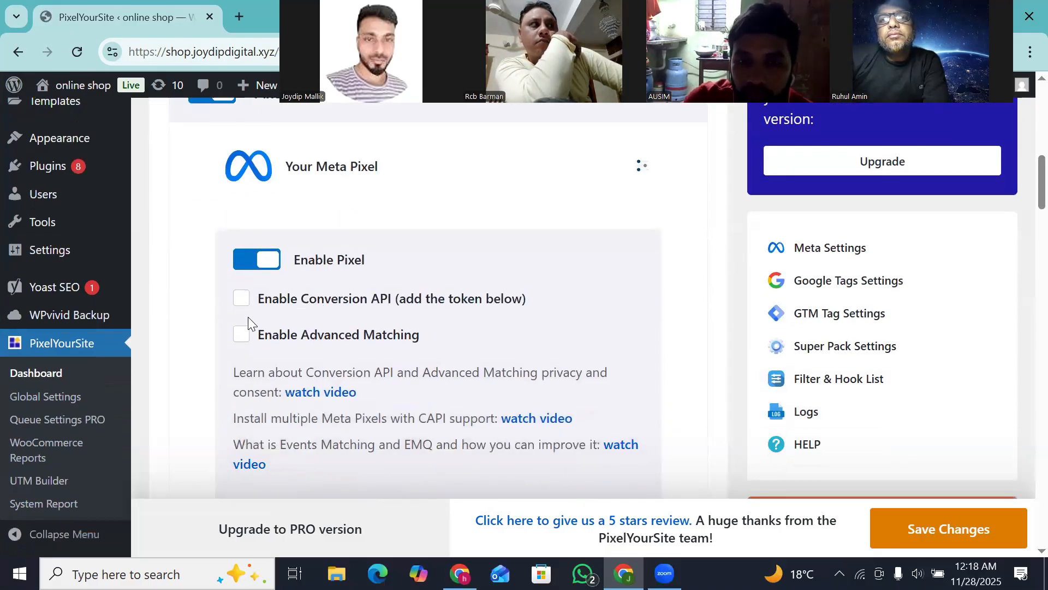
{"action": "left_click", "coordinate": [237, 307]}
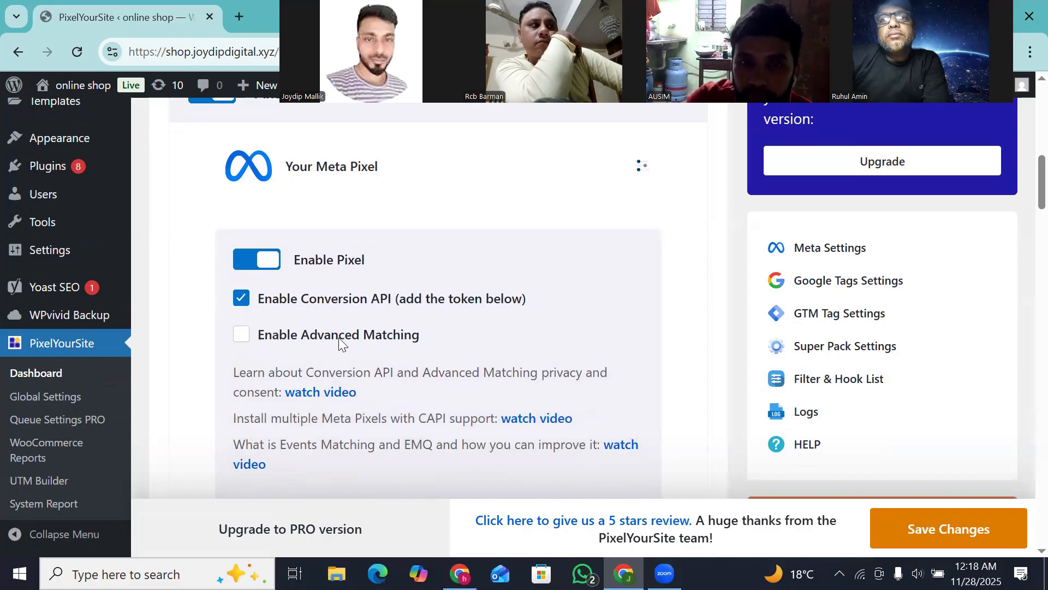
{"action": "left_click", "coordinate": [237, 340]}
{"action": "scroll", "coordinate": [1024, 180], "scroll_direction": "down", "scroll_amount": 3}
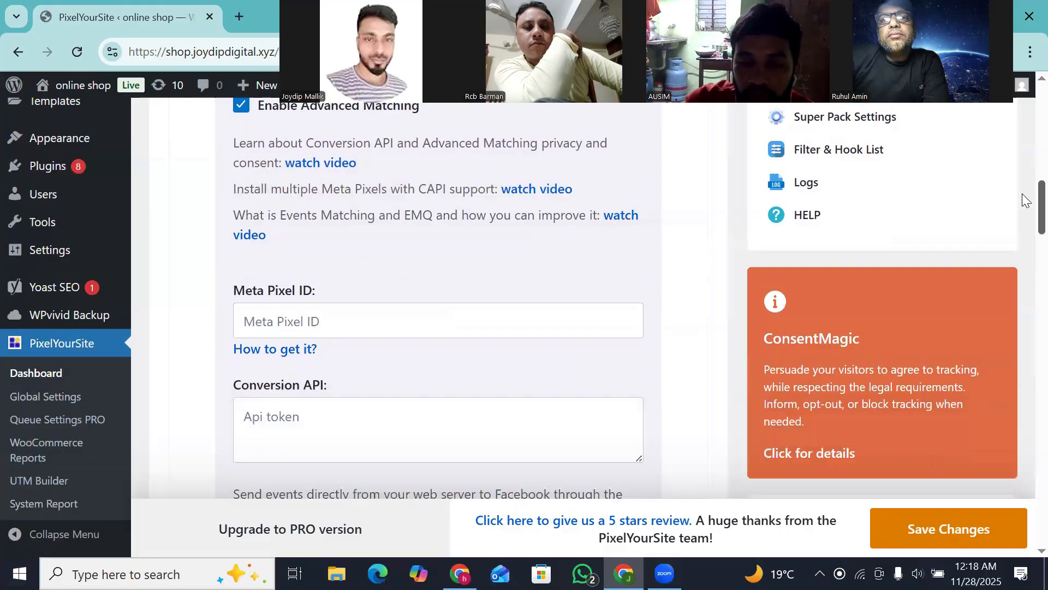
{"action": "scroll", "coordinate": [1024, 202], "scroll_direction": "down", "scroll_amount": 1}
{"action": "left_click", "coordinate": [266, 268]}
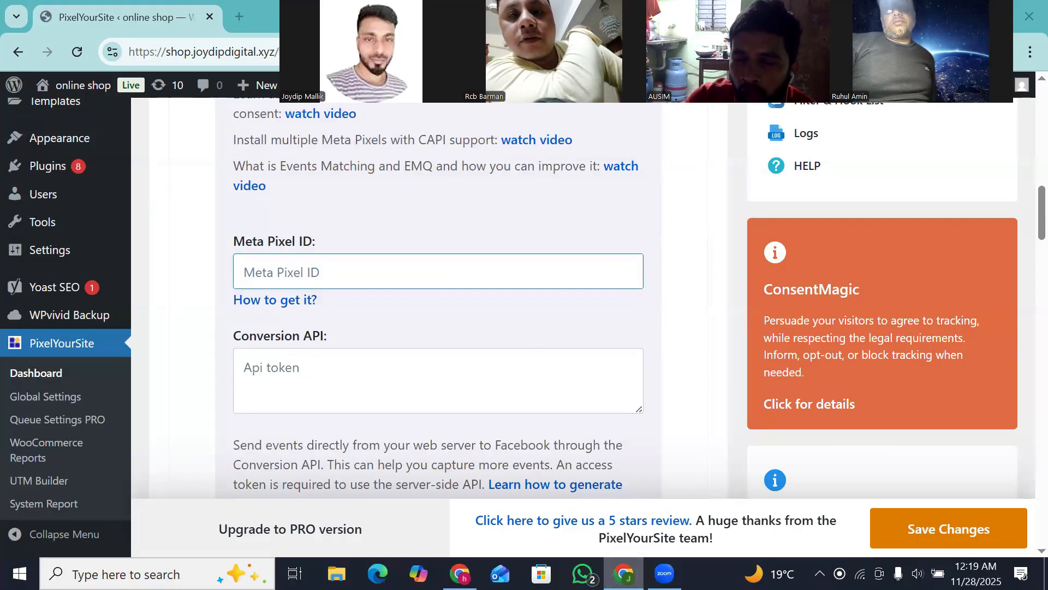
{"action": "left_click", "coordinate": [460, 573]}
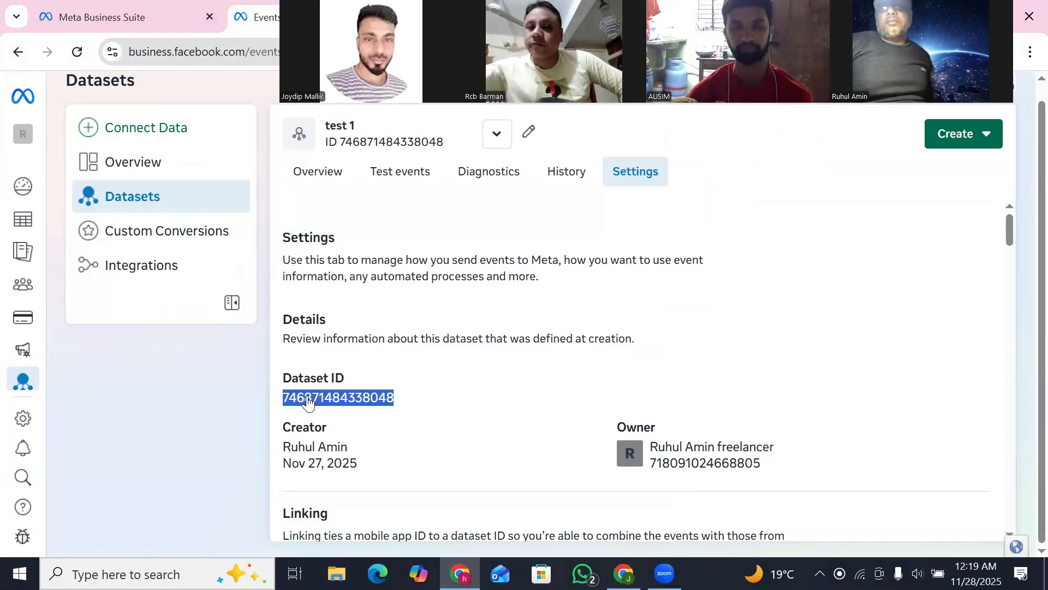
{"action": "right_click", "coordinate": [333, 403]}
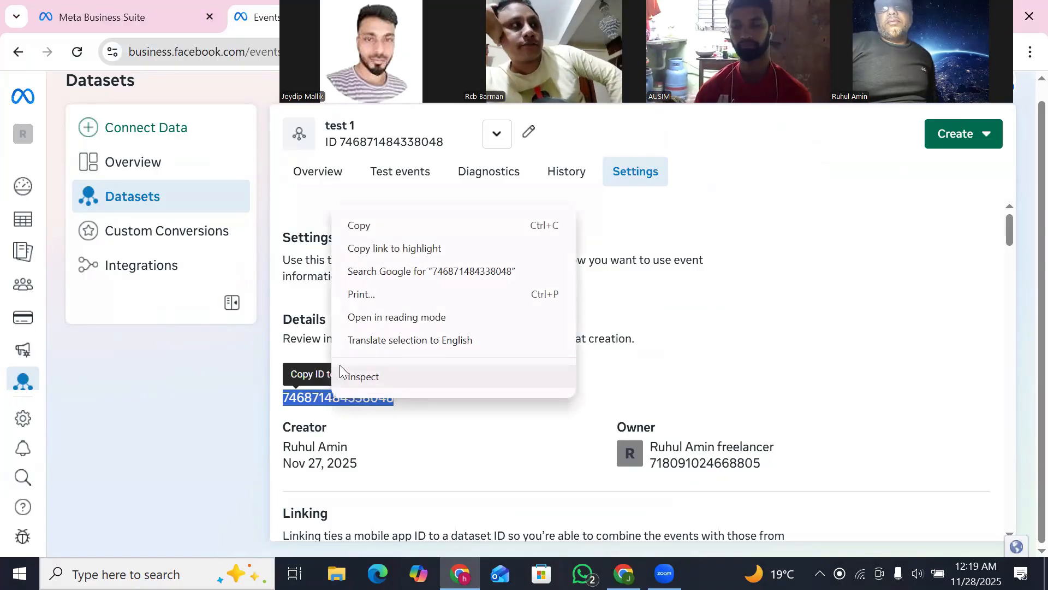
{"action": "left_click", "coordinate": [386, 226]}
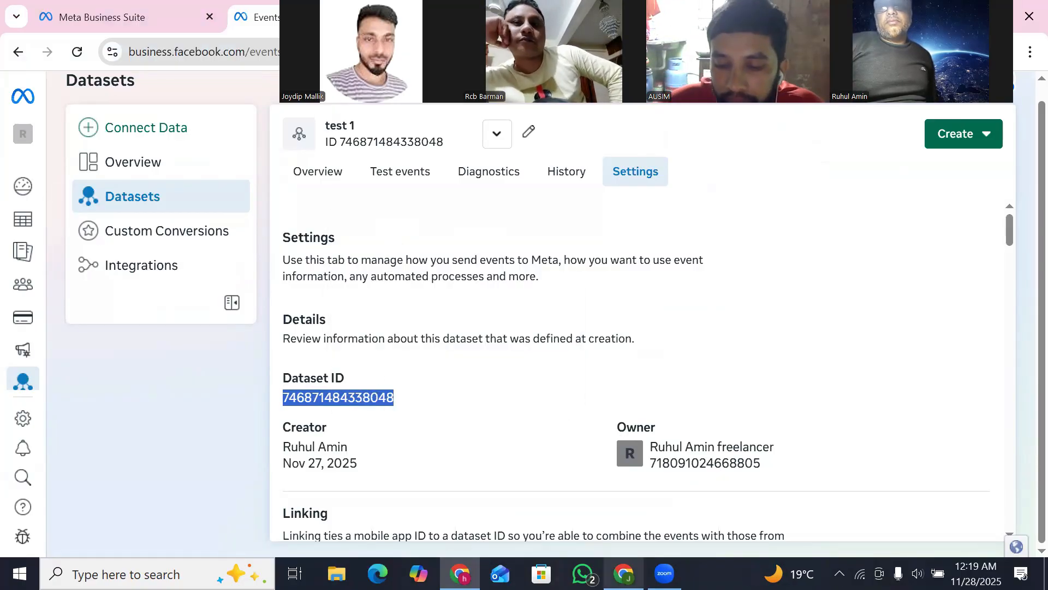
{"action": "left_click", "coordinate": [623, 573]}
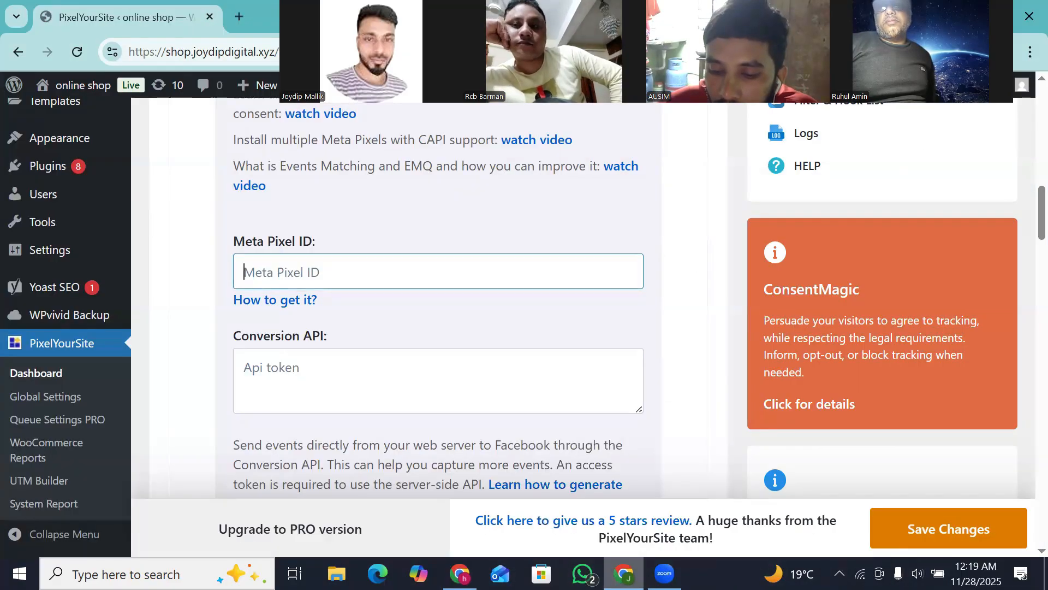
{"action": "right_click", "coordinate": [281, 272]}
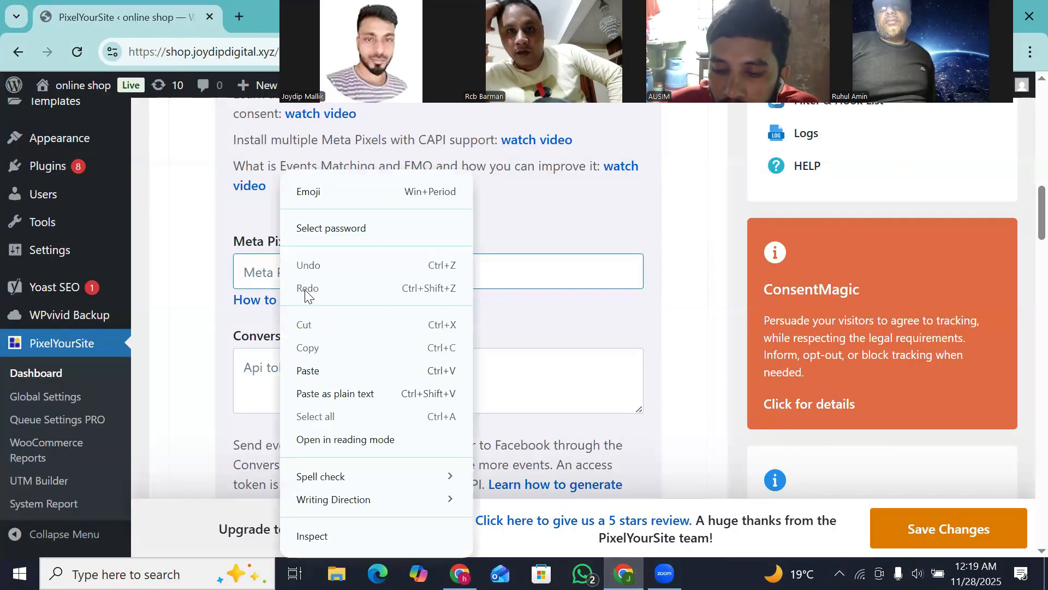
{"action": "left_click", "coordinate": [327, 367]}
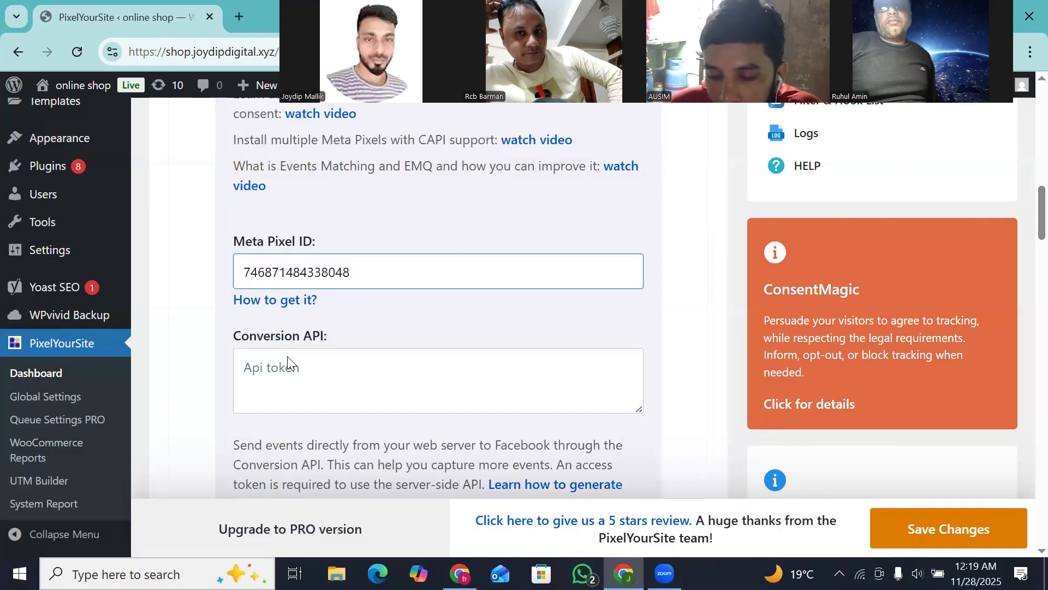
{"action": "left_click", "coordinate": [269, 385]}
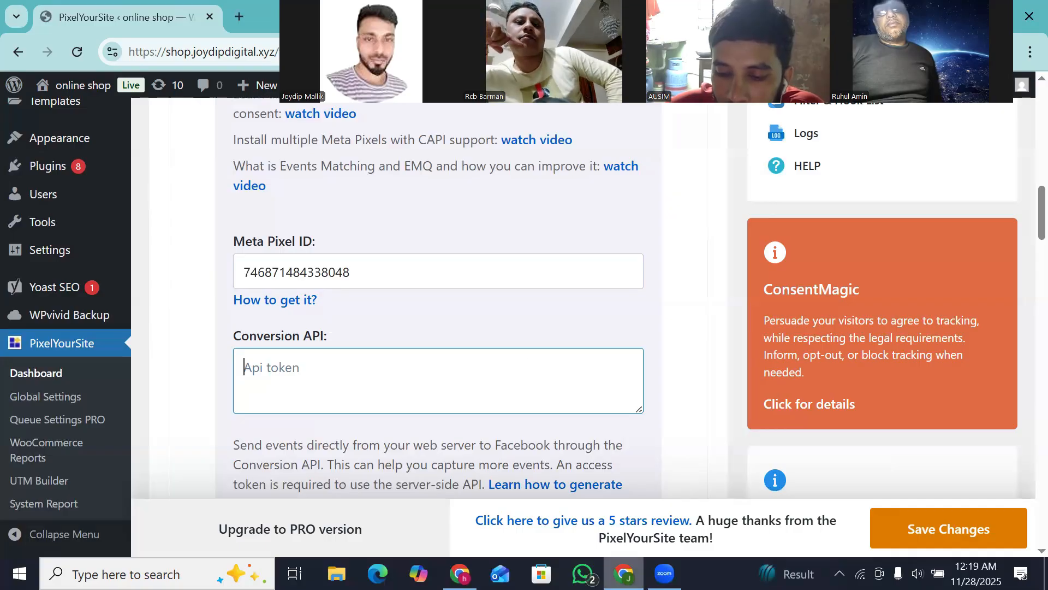
- In Events Manager, generate a direct-integration Conversions API access token and copy it
{"action": "left_click", "coordinate": [623, 574]}
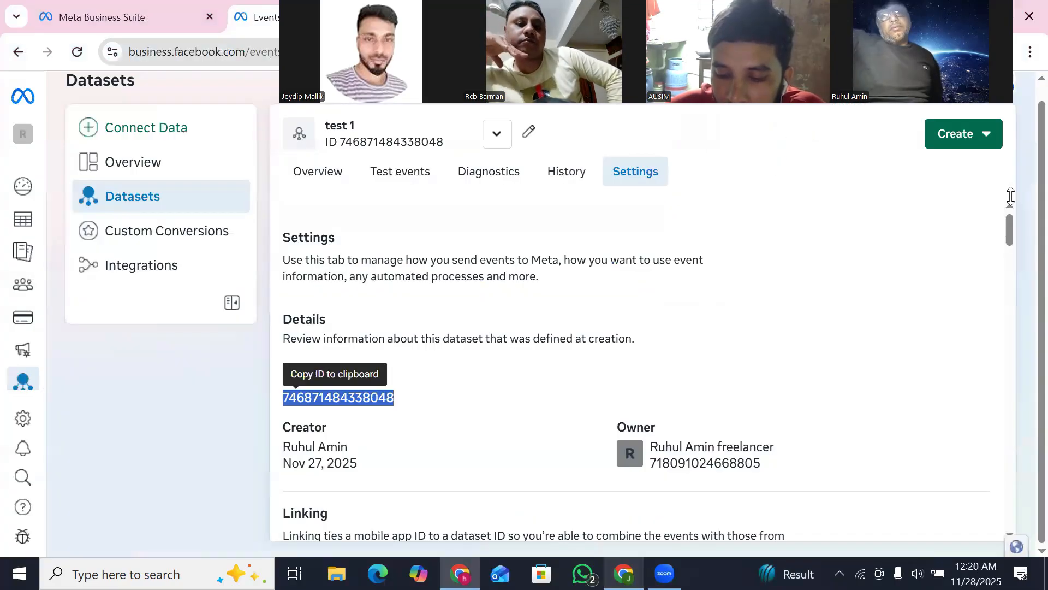
{"action": "left_click_drag", "start_coordinate": [1009, 237], "coordinate": [1008, 404]}
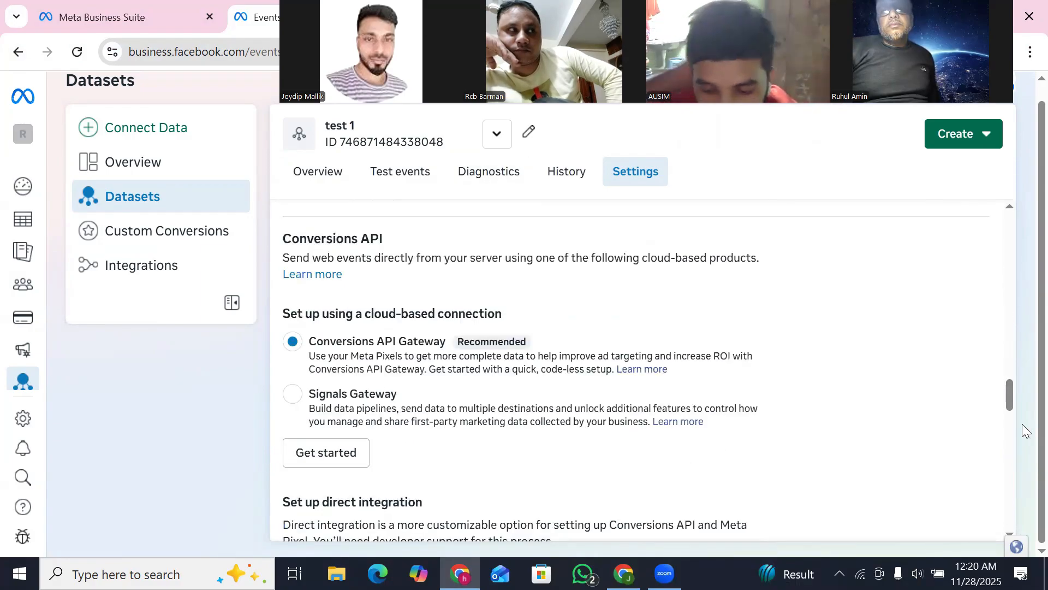
{"action": "scroll", "coordinate": [538, 398], "scroll_direction": "down", "scroll_amount": 5}
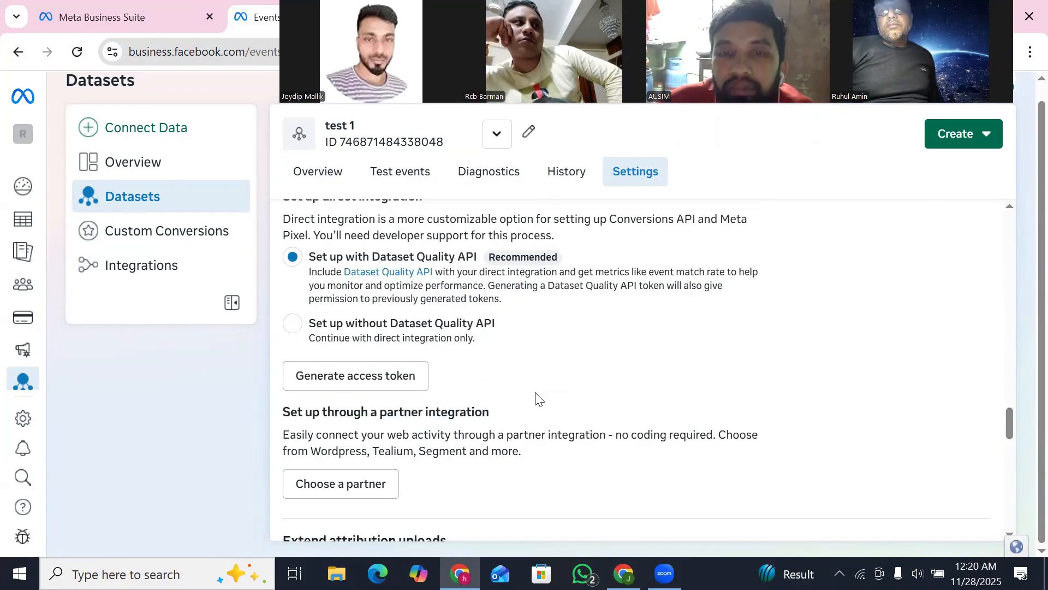
{"action": "left_click", "coordinate": [355, 386]}
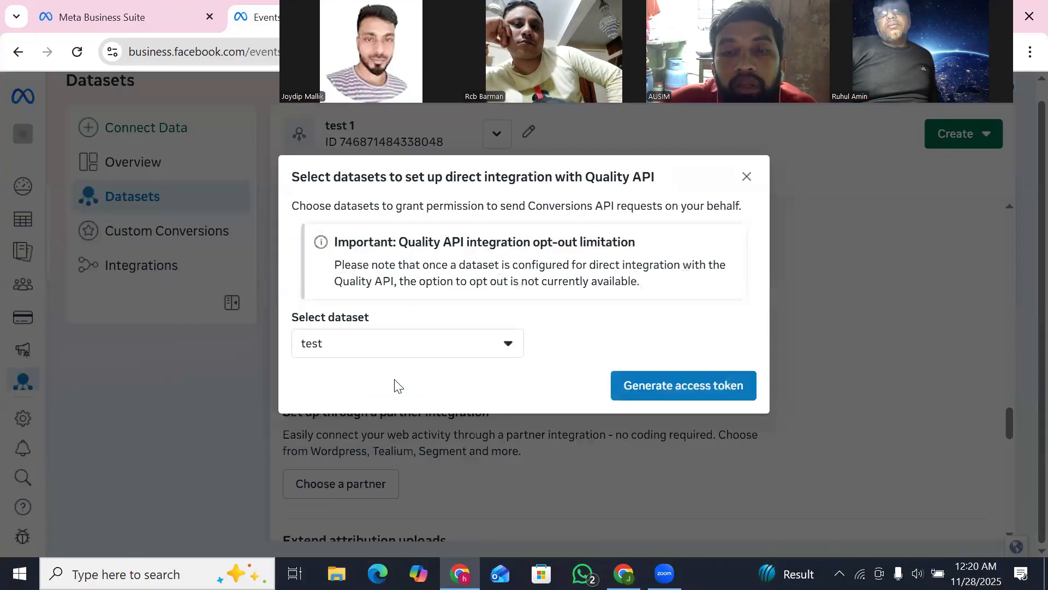
{"action": "left_click", "coordinate": [689, 388]}
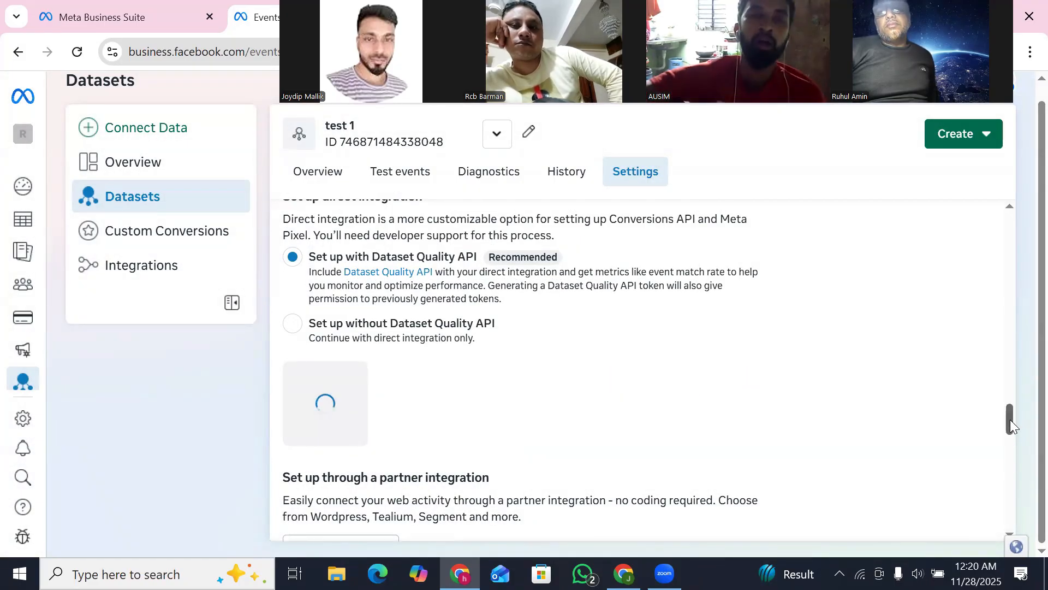
{"action": "left_click_drag", "start_coordinate": [1011, 418], "coordinate": [1011, 433]}
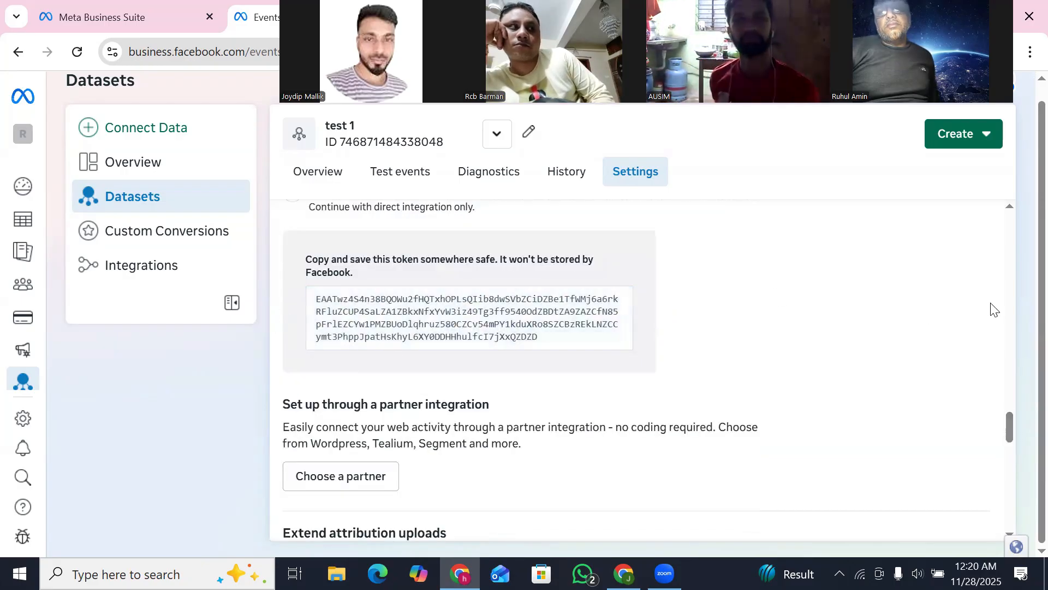
{"action": "left_click", "coordinate": [468, 323]}
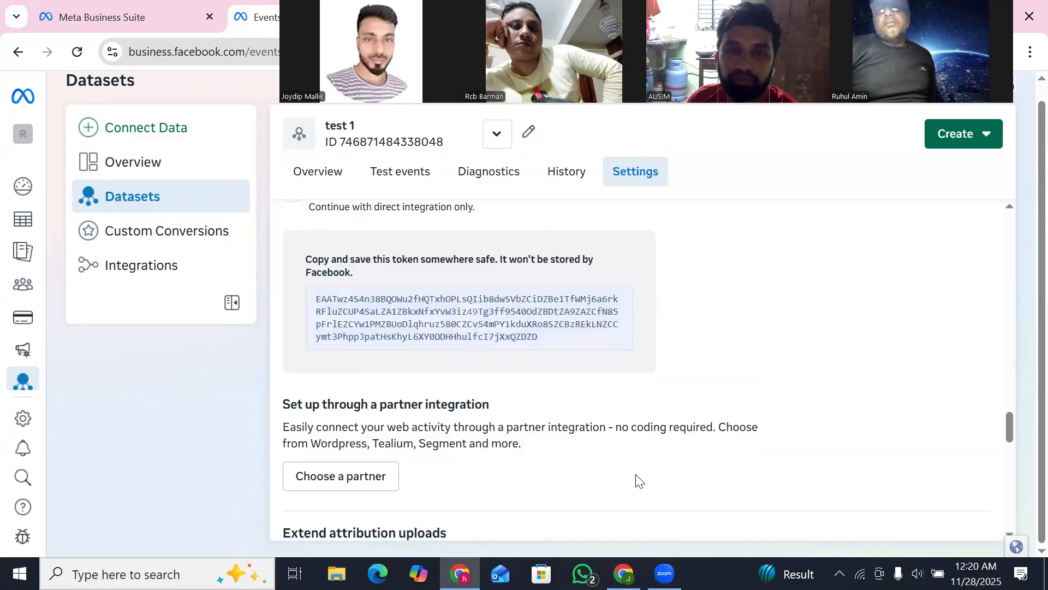
- Copy the access token a second time and return to the PixelYourSite settings
{"action": "mouse_move", "coordinate": [624, 573]}
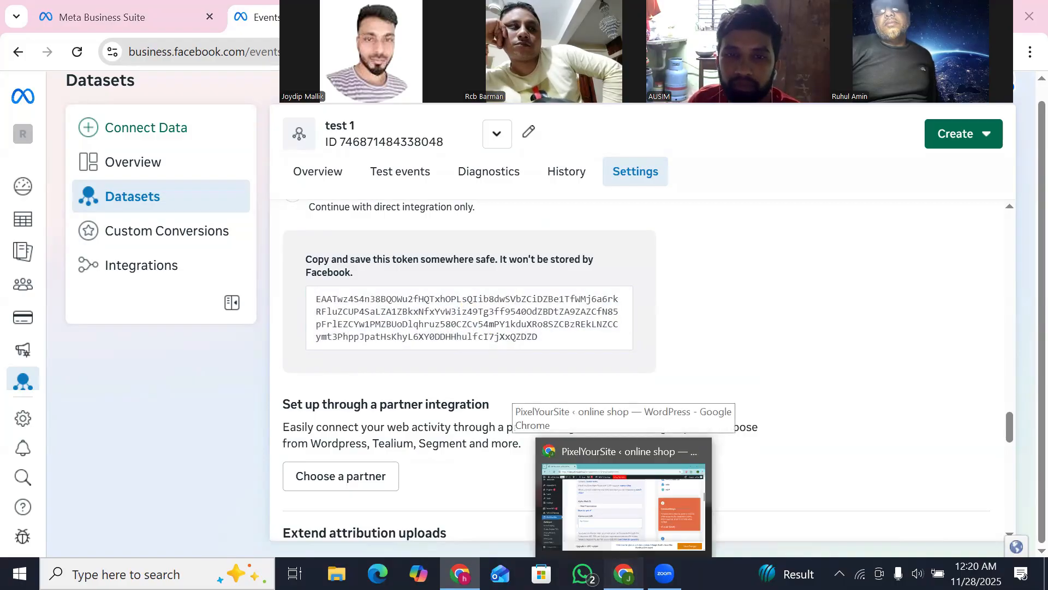
{"action": "left_click", "coordinate": [637, 500]}
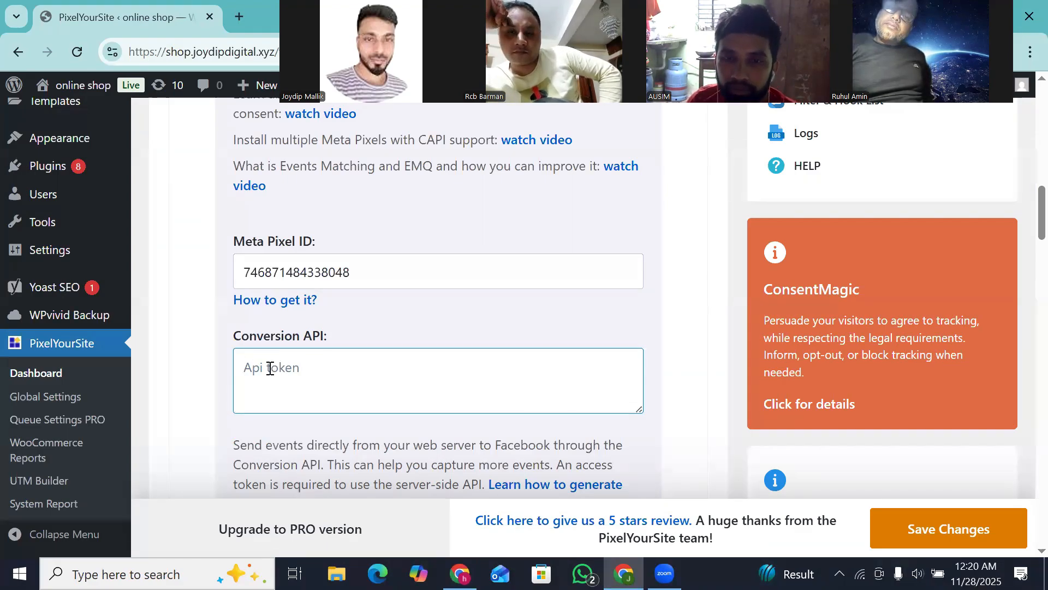
{"action": "left_click", "coordinate": [623, 573]}
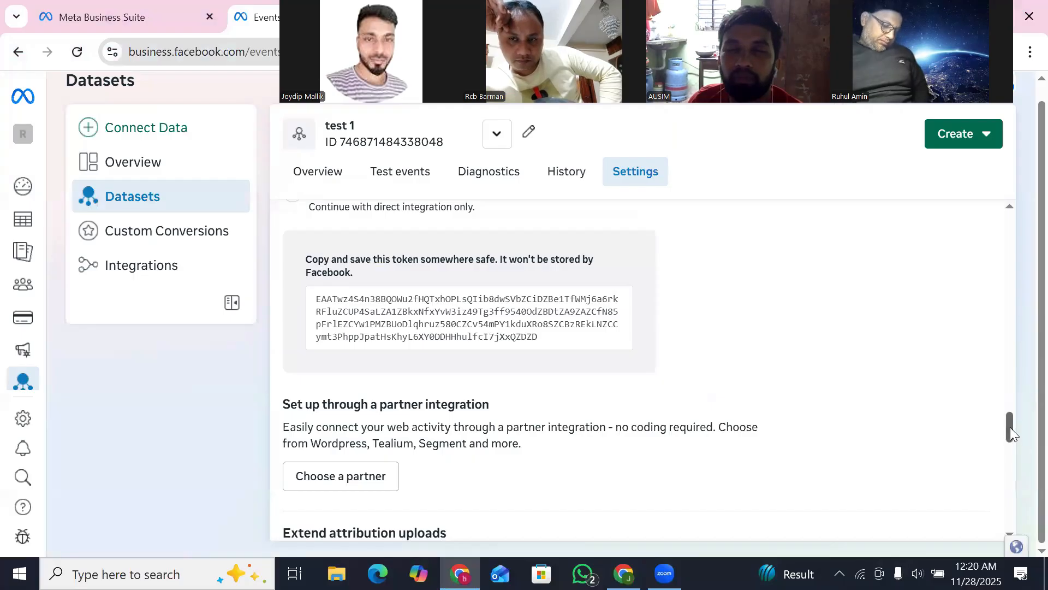
{"action": "mouse_move", "coordinate": [1010, 427]}
{"action": "left_mouse_down"}
{"action": "mouse_move", "coordinate": [1015, 393]}
{"action": "mouse_move", "coordinate": [1004, 377]}
{"action": "mouse_move", "coordinate": [1009, 431]}
{"action": "left_mouse_up"}
{"action": "mouse_move", "coordinate": [358, 306]}
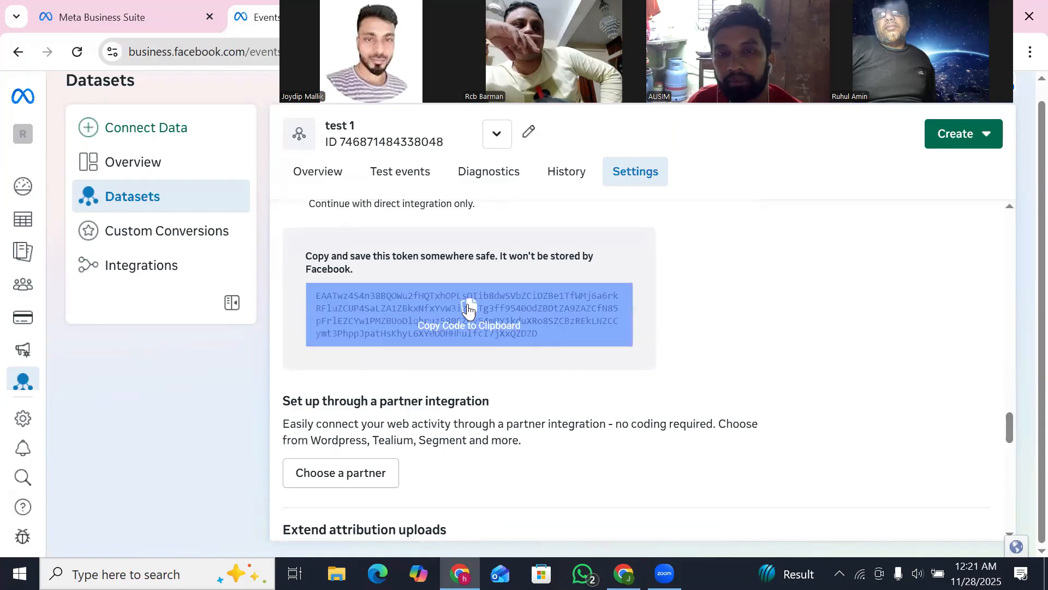
{"action": "left_click", "coordinate": [469, 310]}
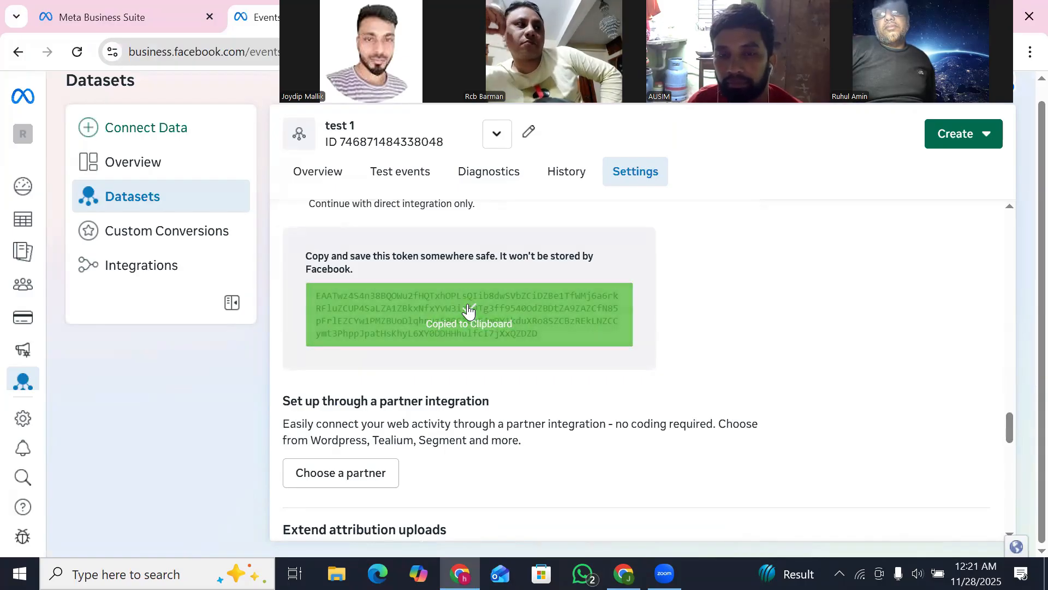
{"action": "left_click", "coordinate": [623, 573]}
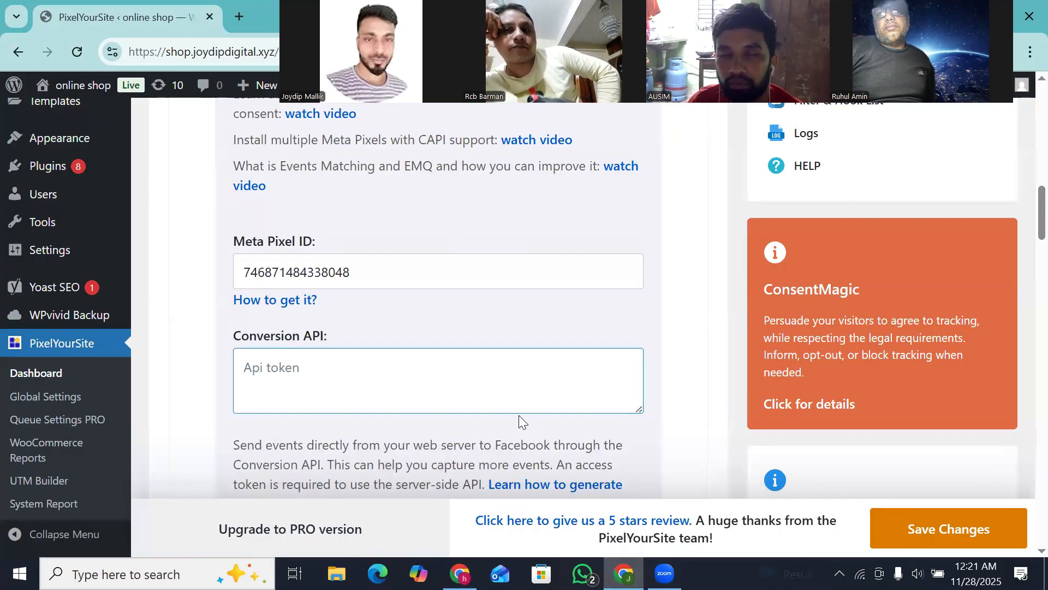
- Paste the access token into the Conversion API field, select Test Event Code, then switch to Events Manager
{"action": "right_click", "coordinate": [277, 370]}
{"action": "left_click", "coordinate": [322, 373]}
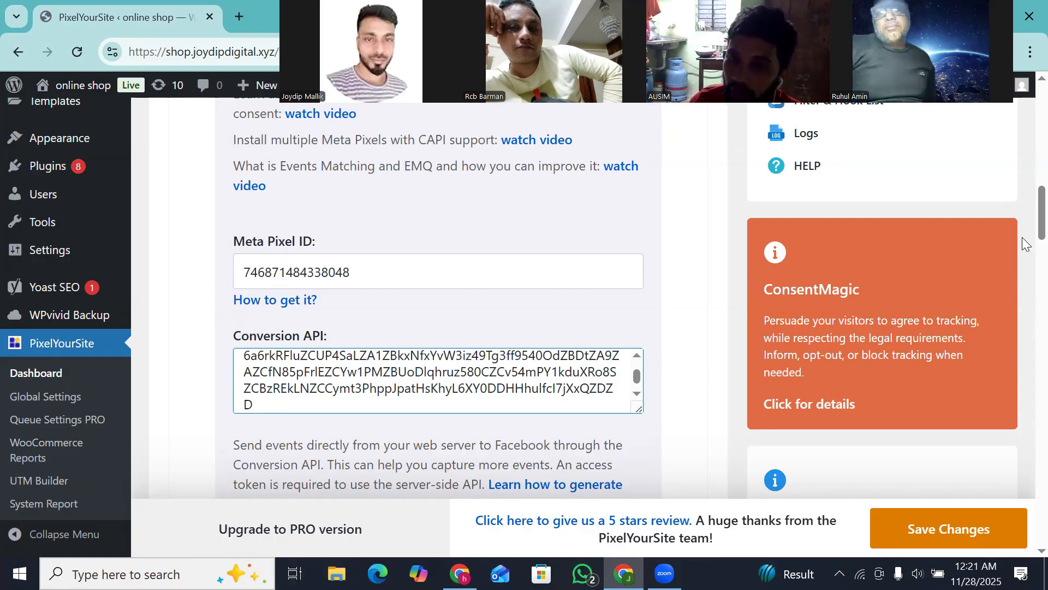
{"action": "scroll", "coordinate": [1025, 246], "scroll_direction": "down", "scroll_amount": 4}
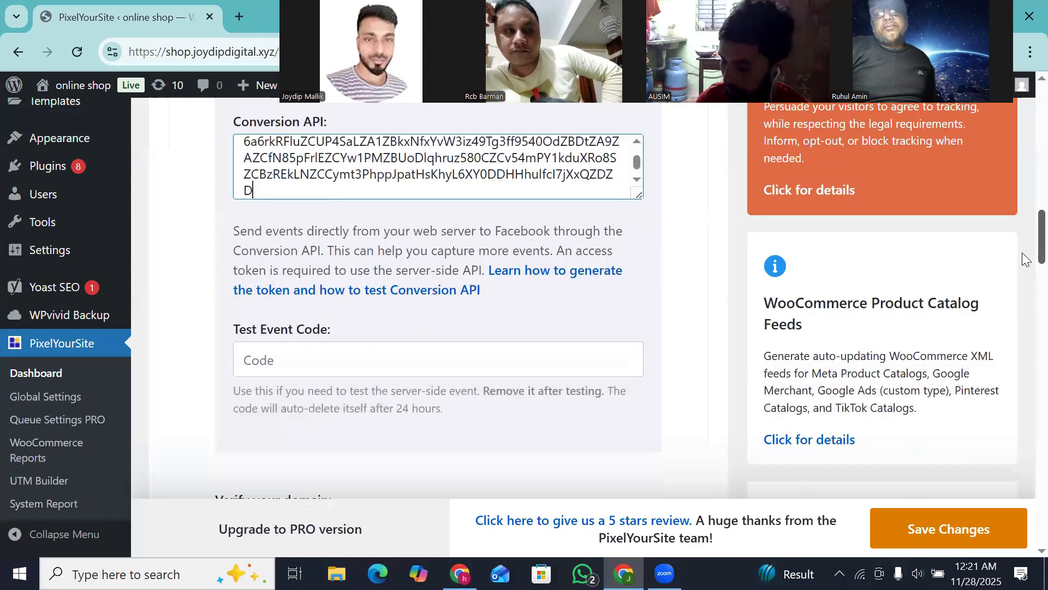
{"action": "left_click", "coordinate": [298, 341]}
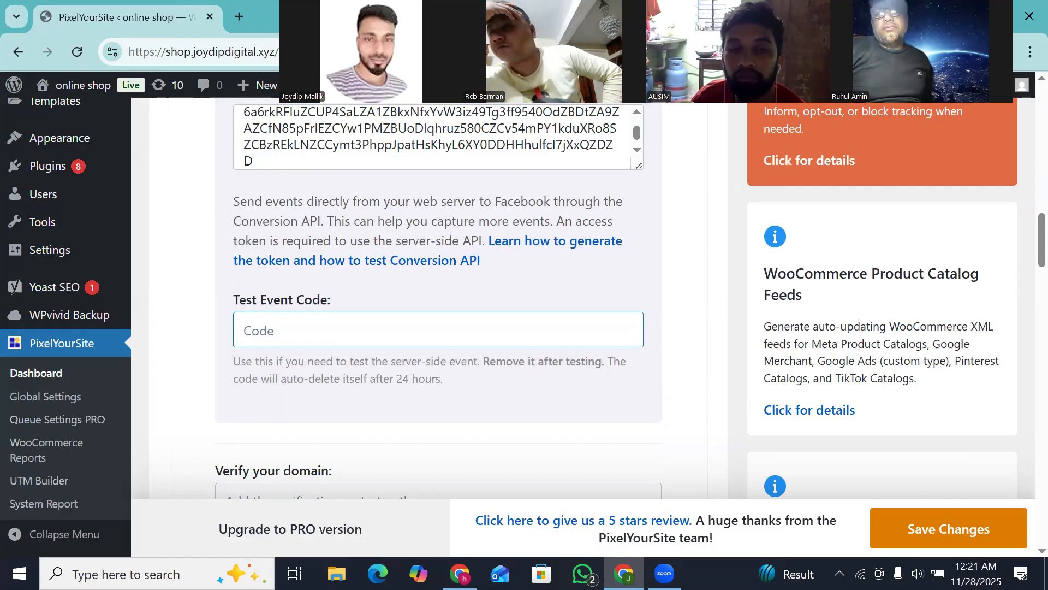
{"action": "key", "text": "alt+Tab"}
{"action": "scroll", "coordinate": [1021, 240], "scroll_direction": "up", "scroll_amount": 2}
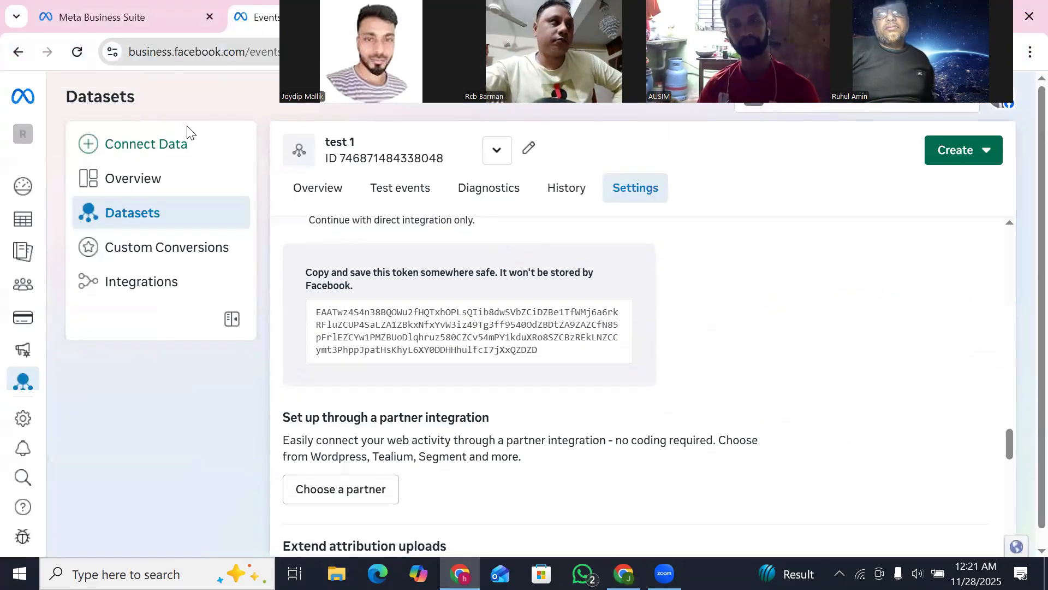
- View the test 1 dataset's Test events page, then return to the PixelYourSite settings
{"action": "left_click", "coordinate": [392, 197]}
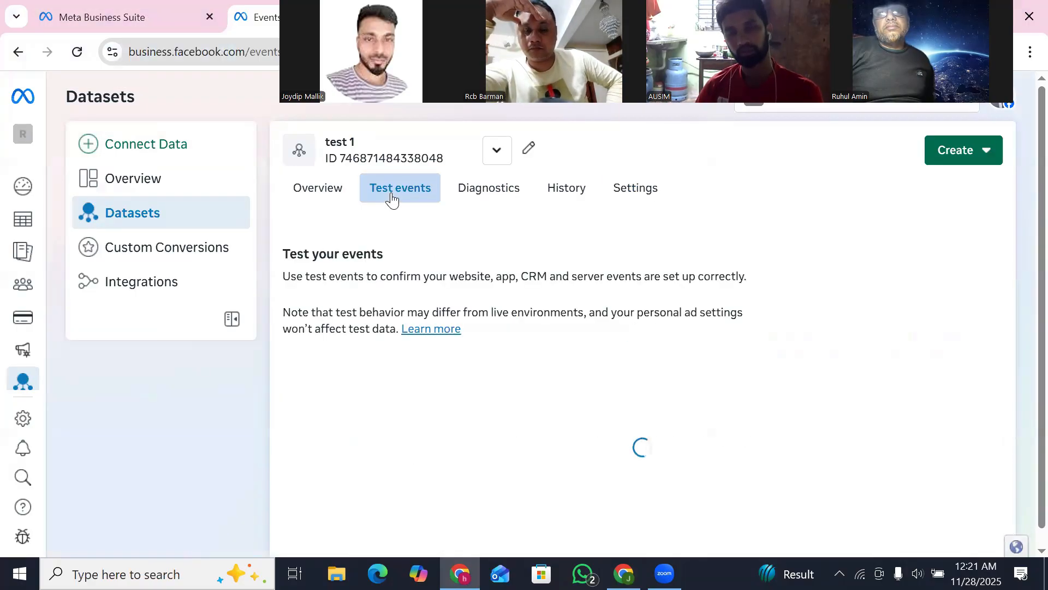
{"action": "scroll", "coordinate": [1024, 407], "scroll_direction": "down", "scroll_amount": 1}
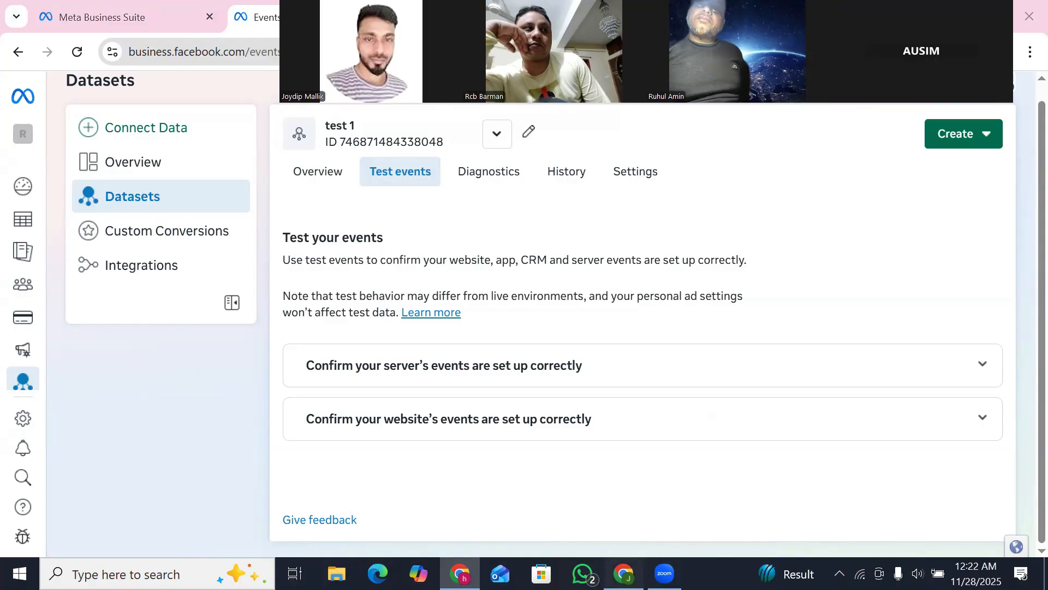
{"action": "left_click", "coordinate": [624, 574]}
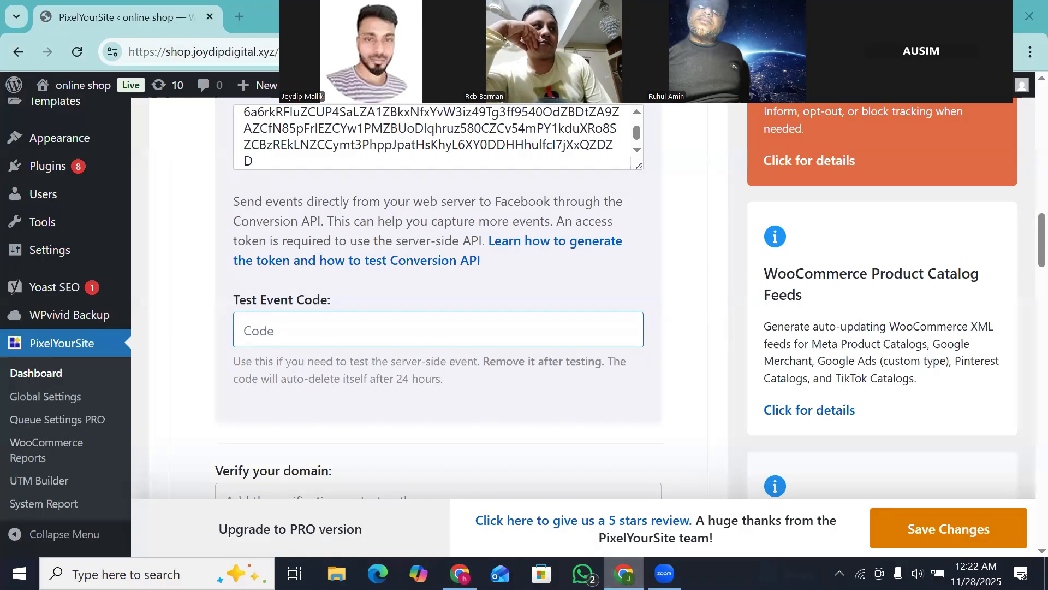
- Switch between WordPress and Events Manager, ending on test 1's Test events page
{"action": "key", "text": "alt+Tab"}
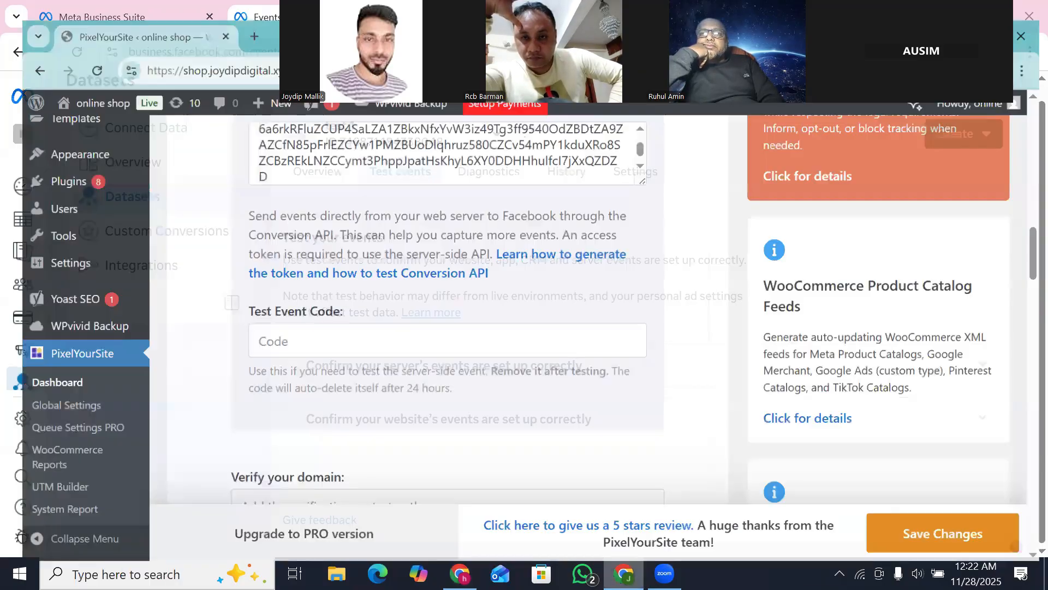
{"action": "left_click", "coordinate": [459, 571]}
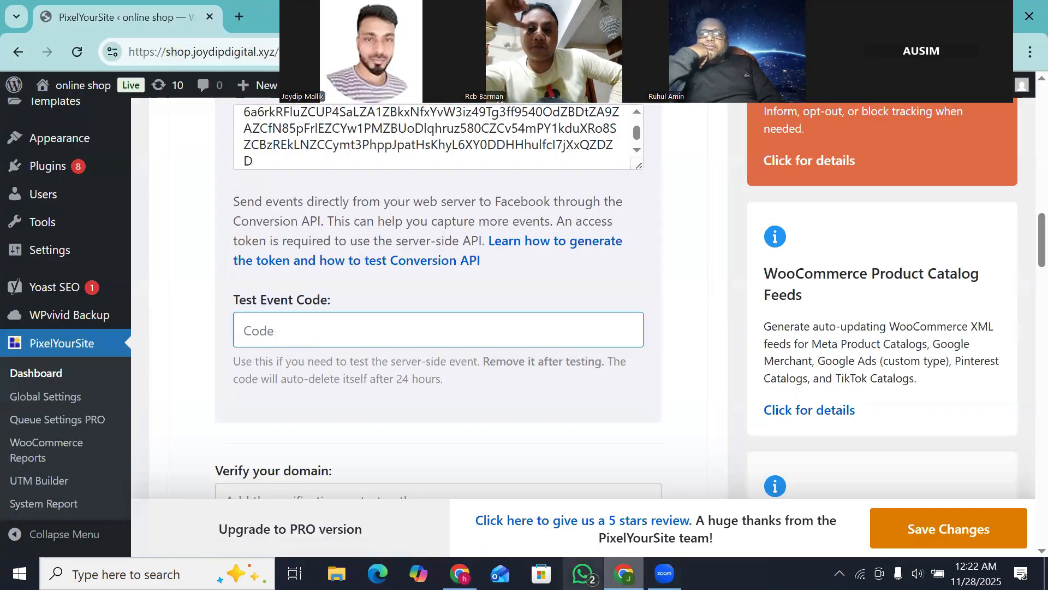
{"action": "key", "text": "alt+Tab"}
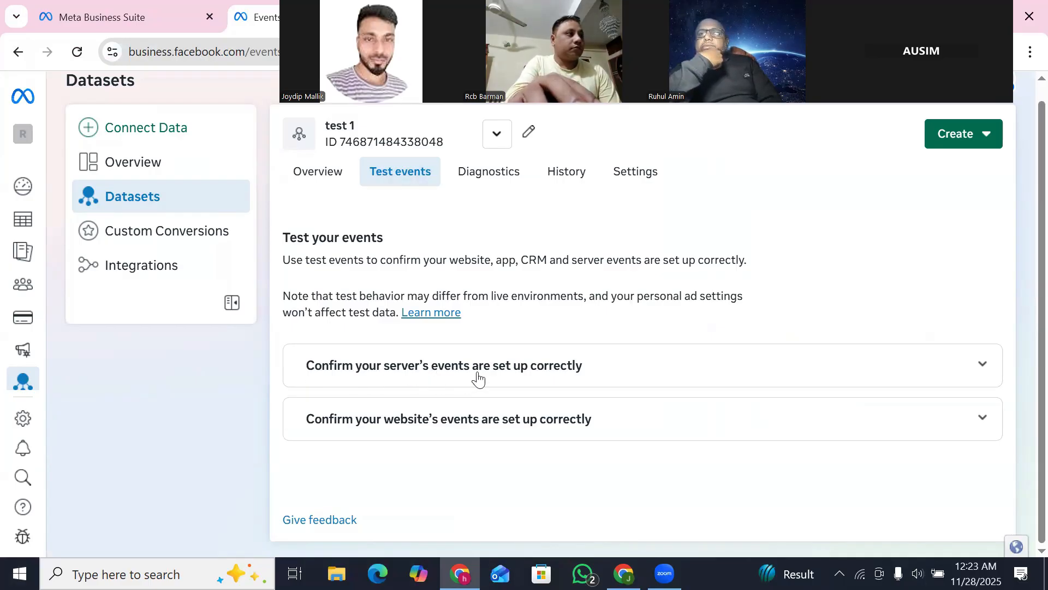
- Copy the server test_event_code from Events Manager and click into PixelYourSite's Test Event Code field
{"action": "left_click", "coordinate": [982, 370]}
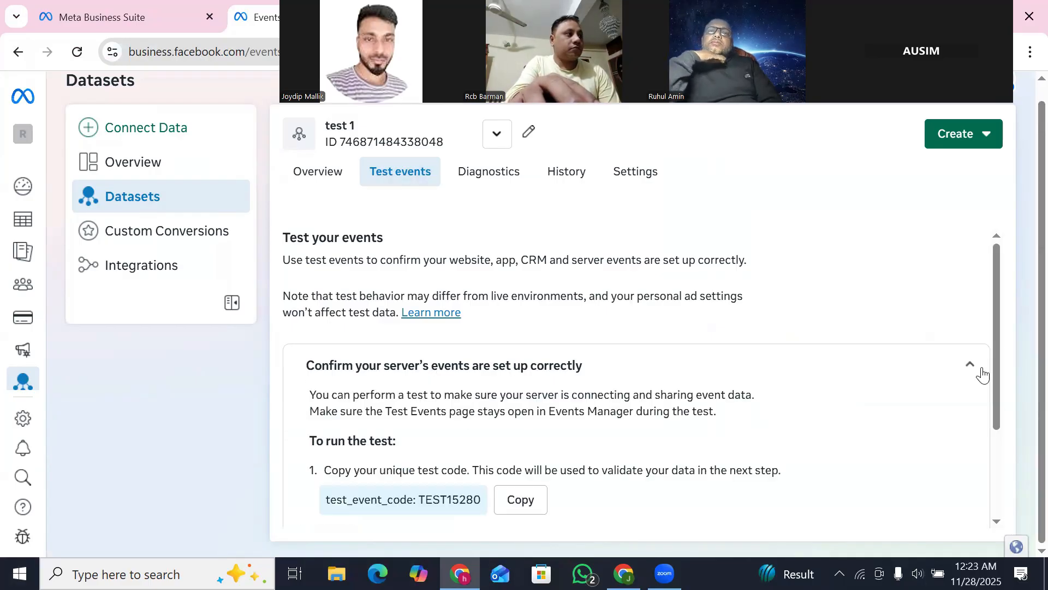
{"action": "left_click_drag", "start_coordinate": [997, 341], "coordinate": [998, 425]}
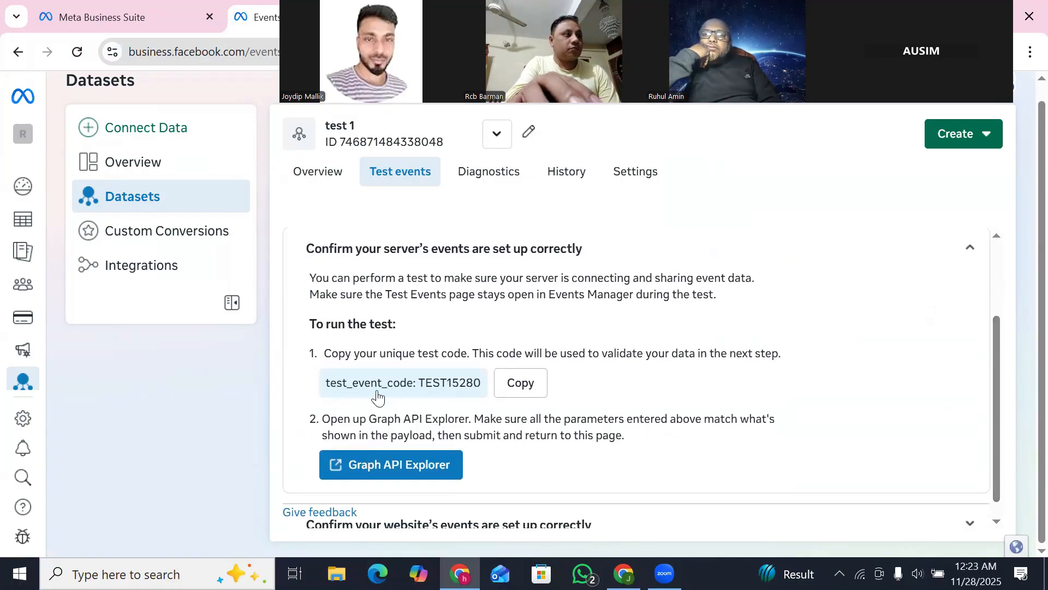
{"action": "left_click", "coordinate": [524, 389]}
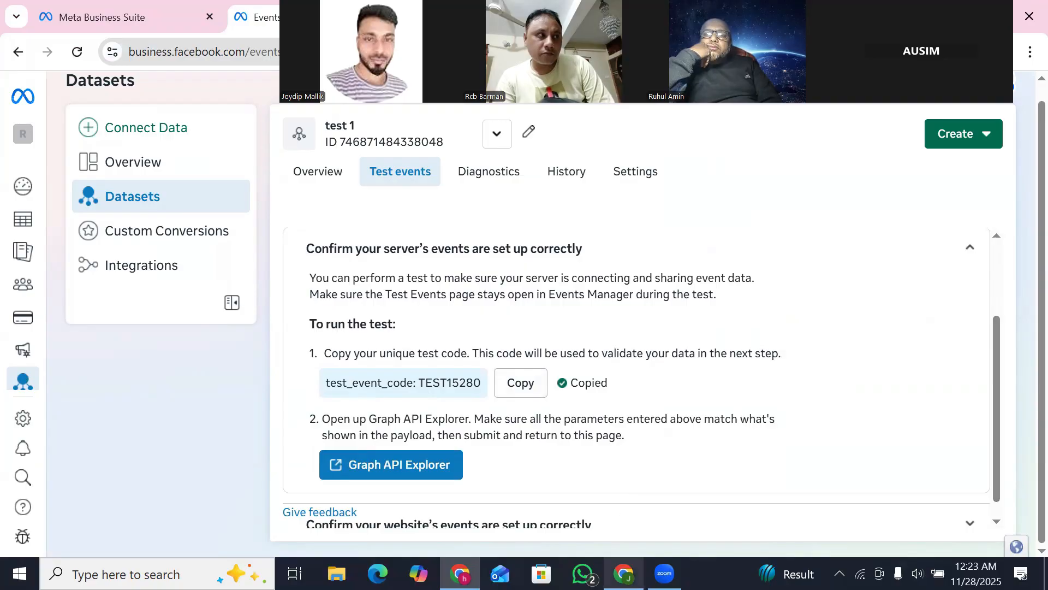
{"action": "left_click", "coordinate": [624, 573]}
{"action": "left_click", "coordinate": [244, 330]}
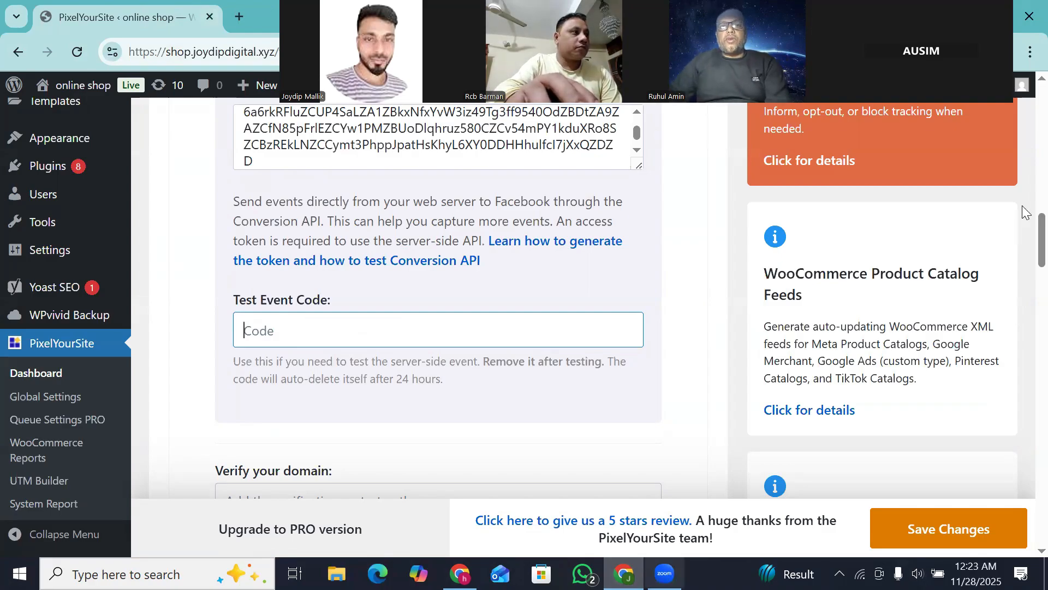
- Paste the copied test code into PixelYourSite's Test Event Code field and save the changes
{"action": "right_click", "coordinate": [258, 330]}
{"action": "left_click", "coordinate": [300, 370]}
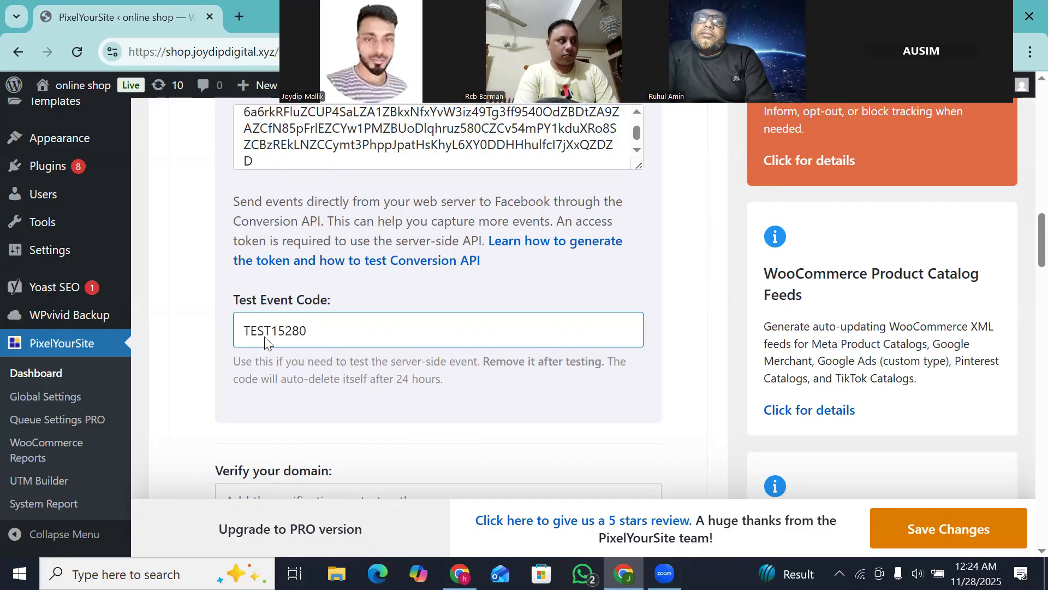
{"action": "scroll", "coordinate": [1024, 284], "scroll_direction": "down", "scroll_amount": 15}
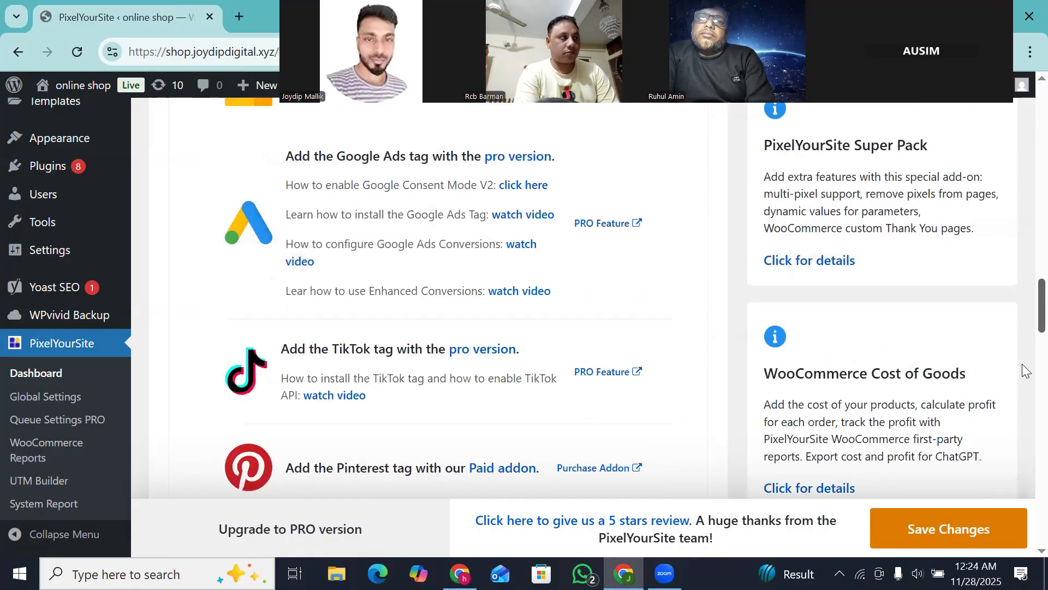
{"action": "scroll", "coordinate": [1025, 447], "scroll_direction": "down", "scroll_amount": 10}
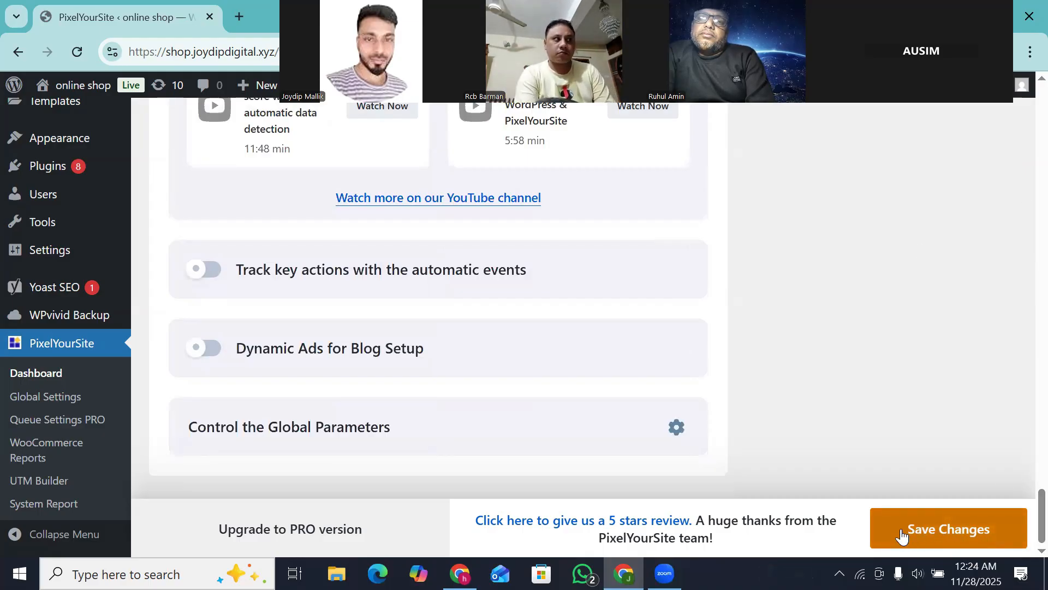
{"action": "left_click", "coordinate": [945, 533]}
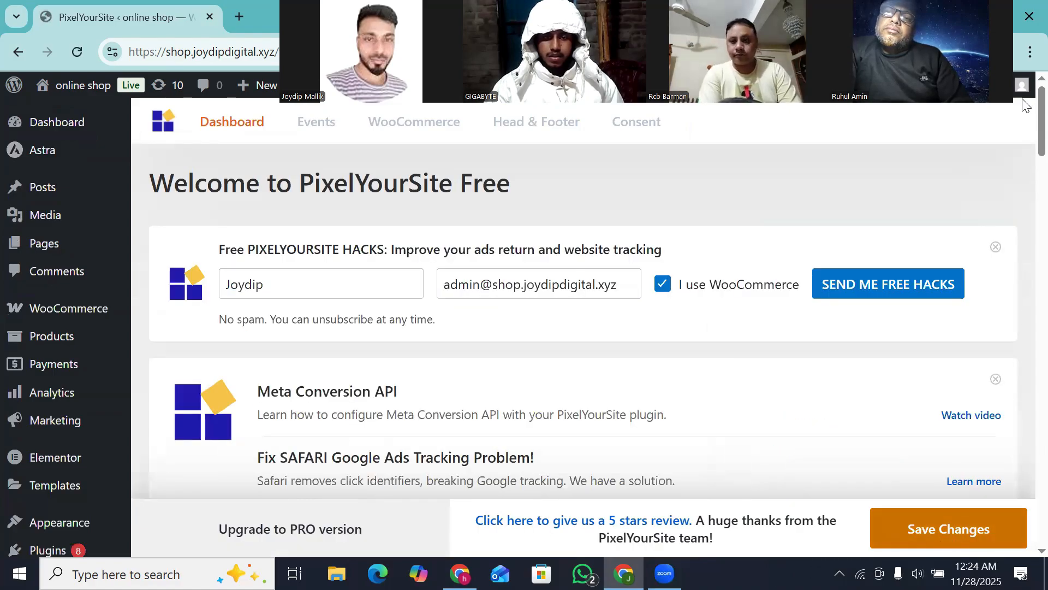
{"action": "mouse_move", "coordinate": [59, 116]}
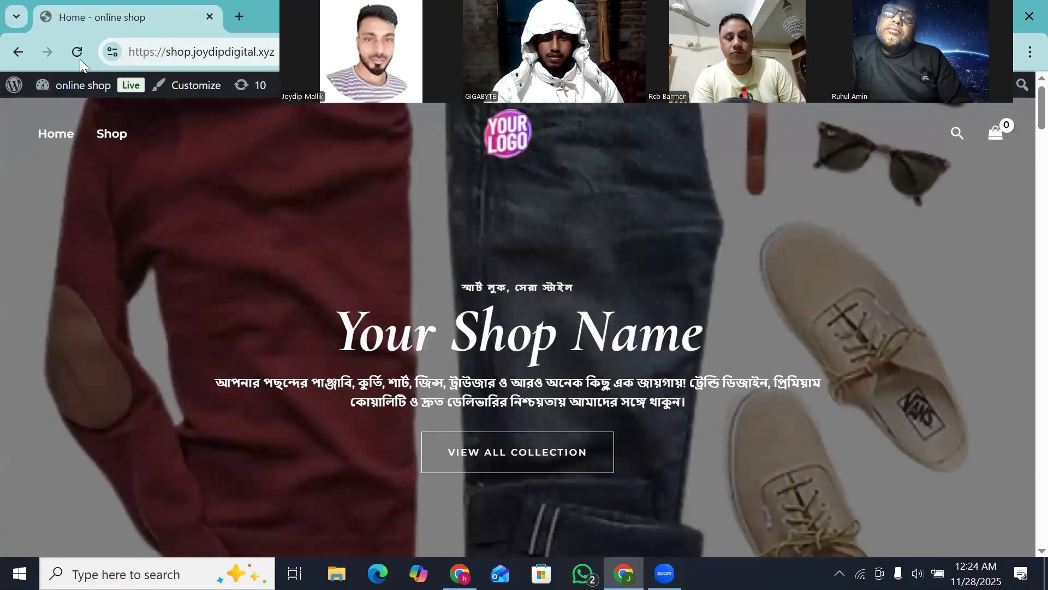
- Open the live shop home page and check which Chrome extensions are installed
{"action": "left_click", "coordinate": [77, 57]}
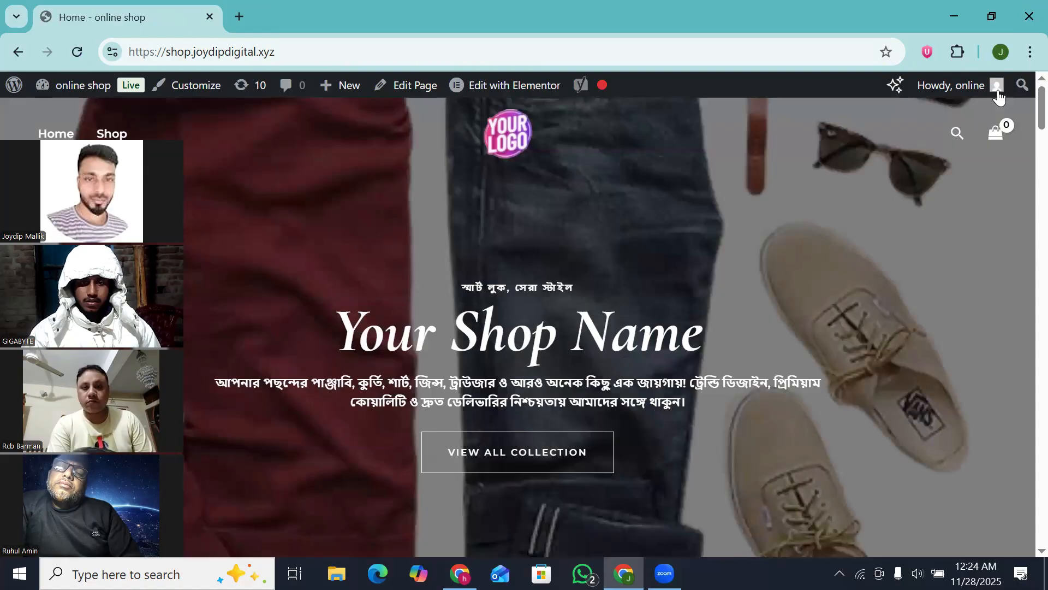
{"action": "left_click", "coordinate": [960, 53]}
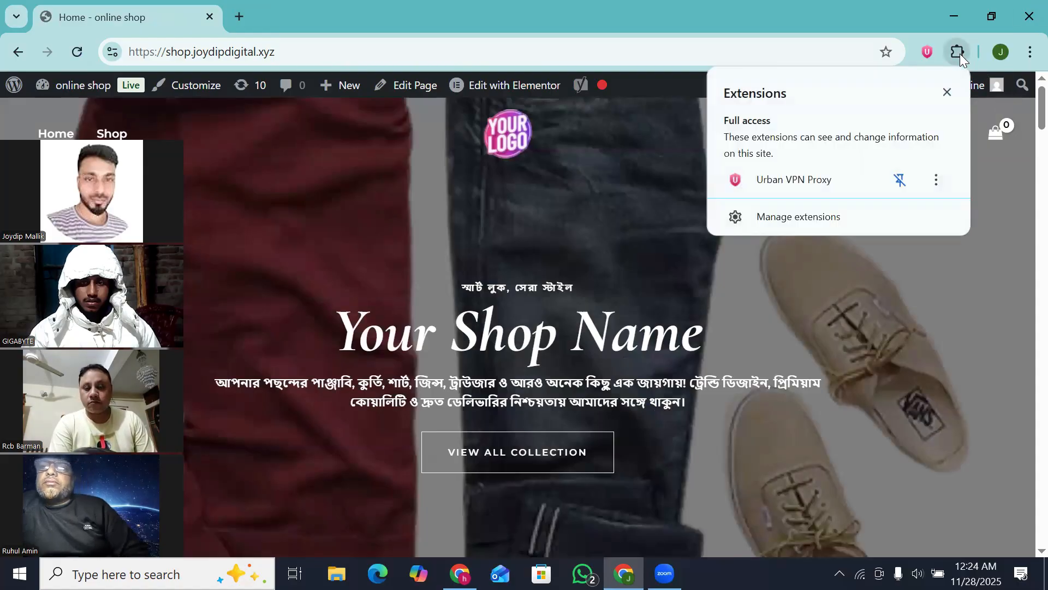
{"action": "left_click", "coordinate": [963, 51]}
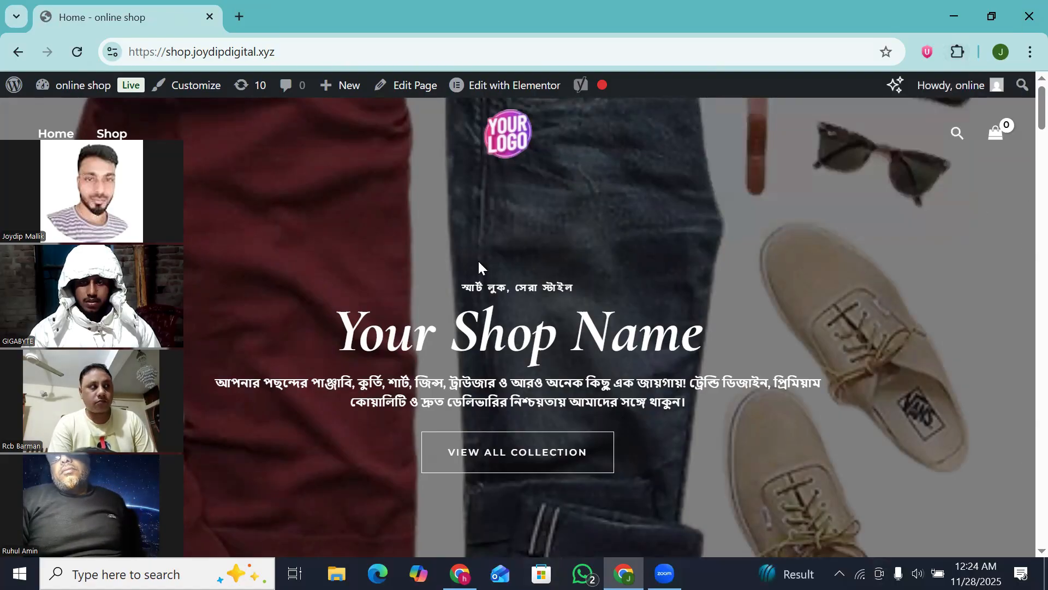
- Search 'meta pixel' in a new tab and add Meta Pixel Helper from the Chrome Web Store
{"action": "left_click", "coordinate": [243, 18]}
{"action": "left_click", "coordinate": [175, 48]}
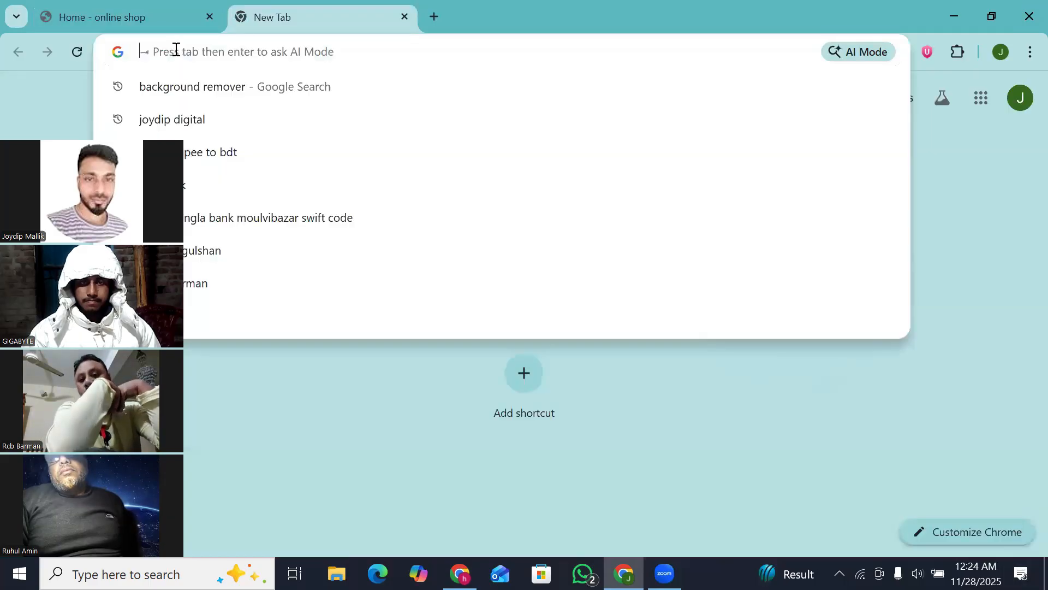
{"action": "type", "text": "meta pixel"}
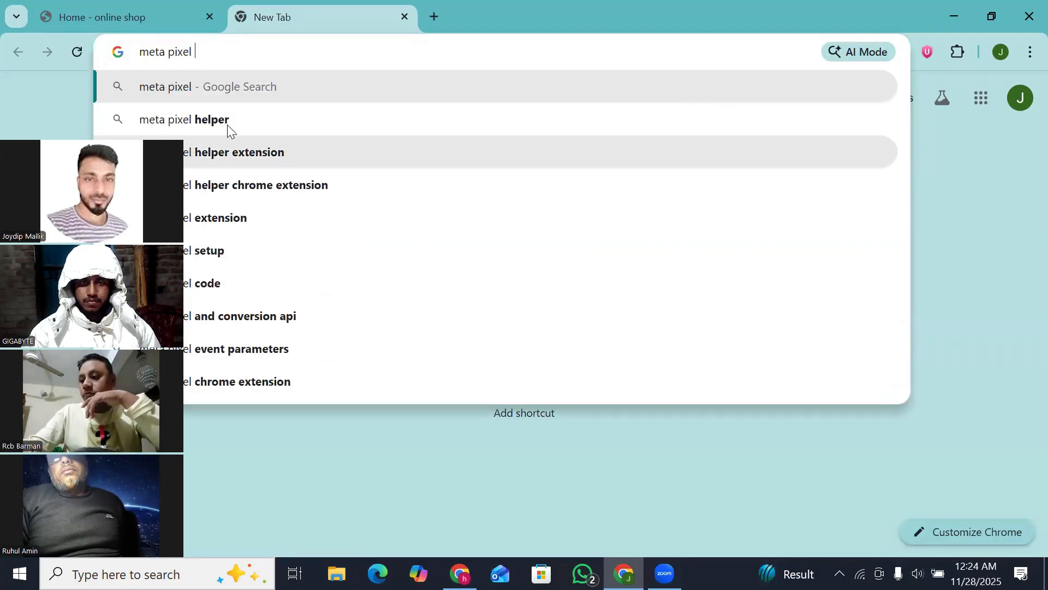
{"action": "left_click", "coordinate": [227, 124]}
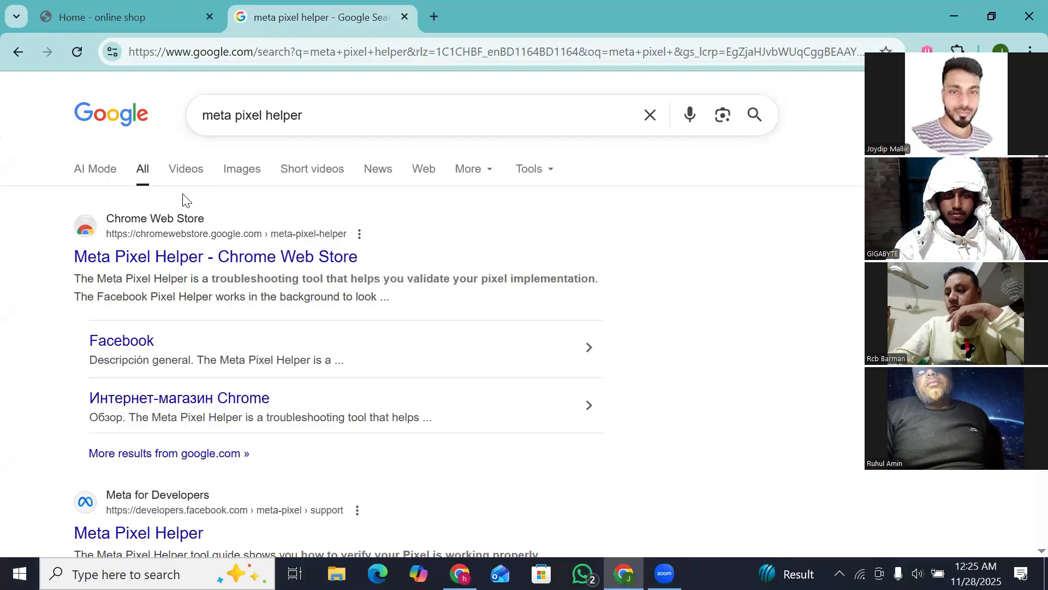
{"action": "left_click", "coordinate": [228, 266]}
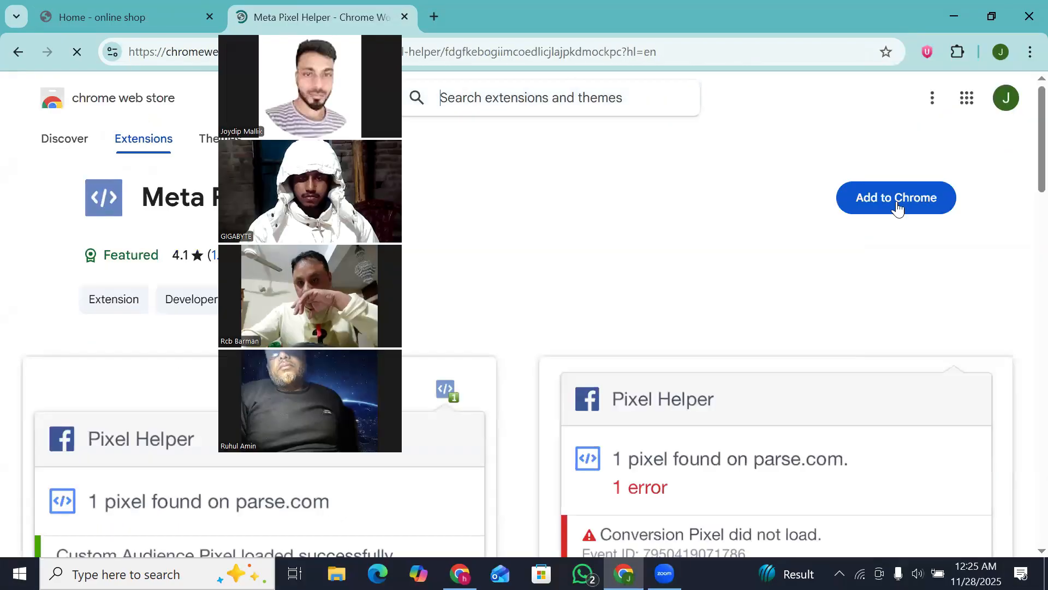
{"action": "left_click", "coordinate": [896, 199]}
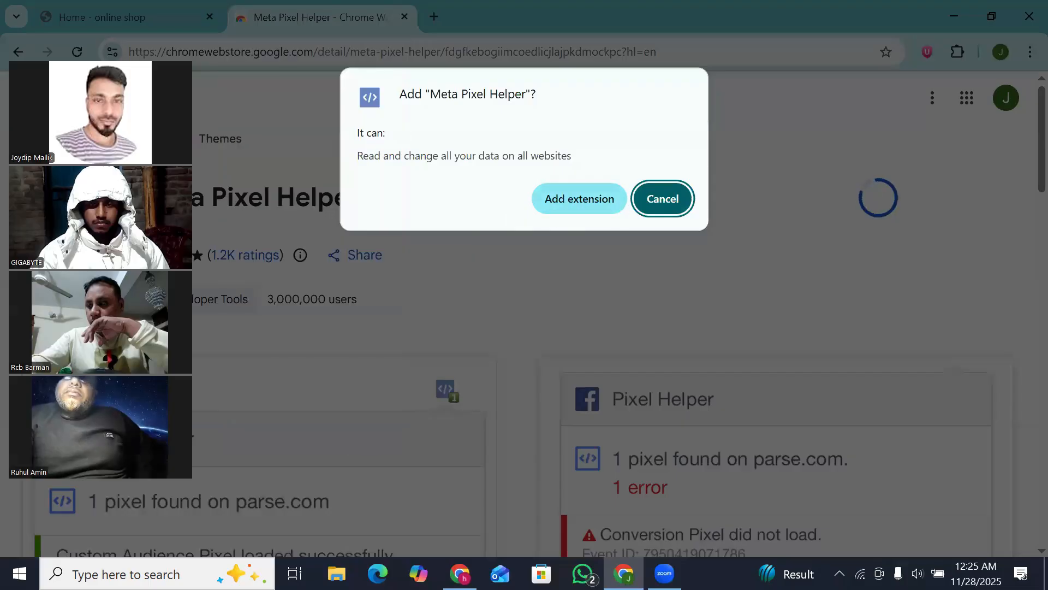
{"action": "left_click", "coordinate": [587, 204]}
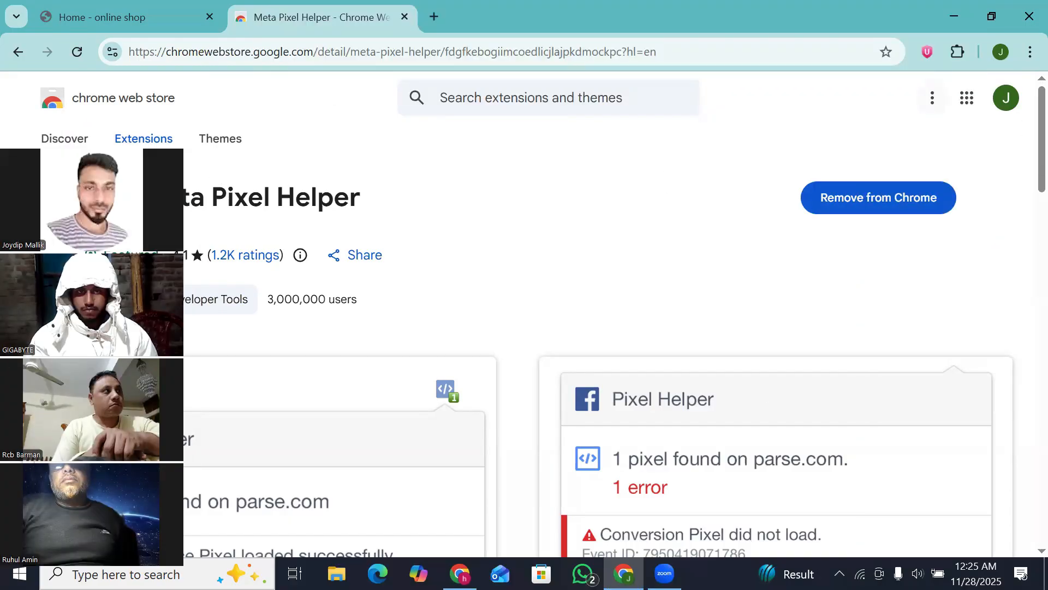
- Pin Meta Pixel Helper to the toolbar and return to the online shop tab
{"action": "left_click", "coordinate": [957, 51]}
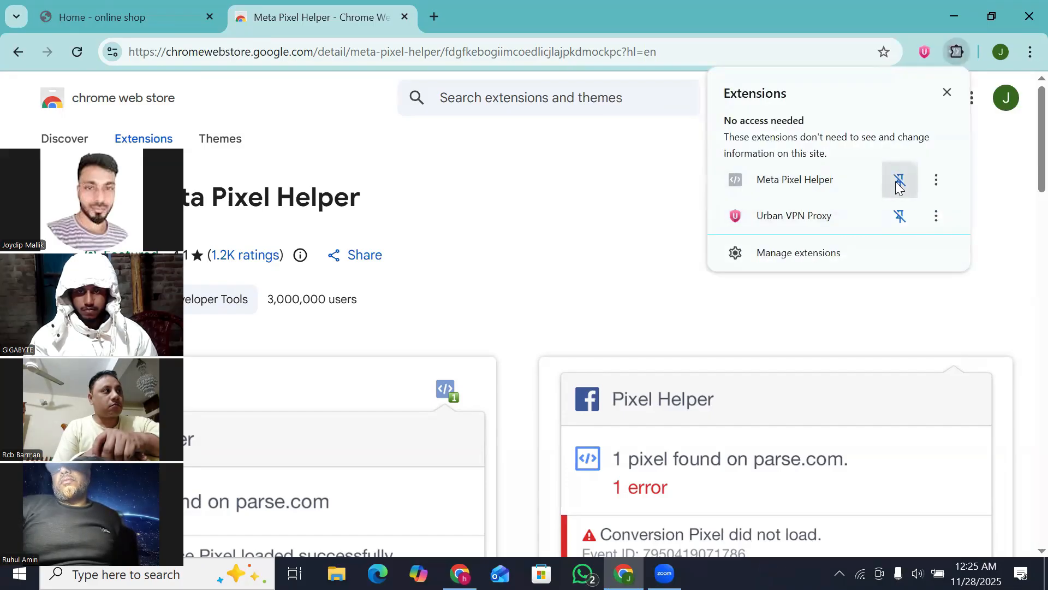
{"action": "left_click", "coordinate": [898, 182]}
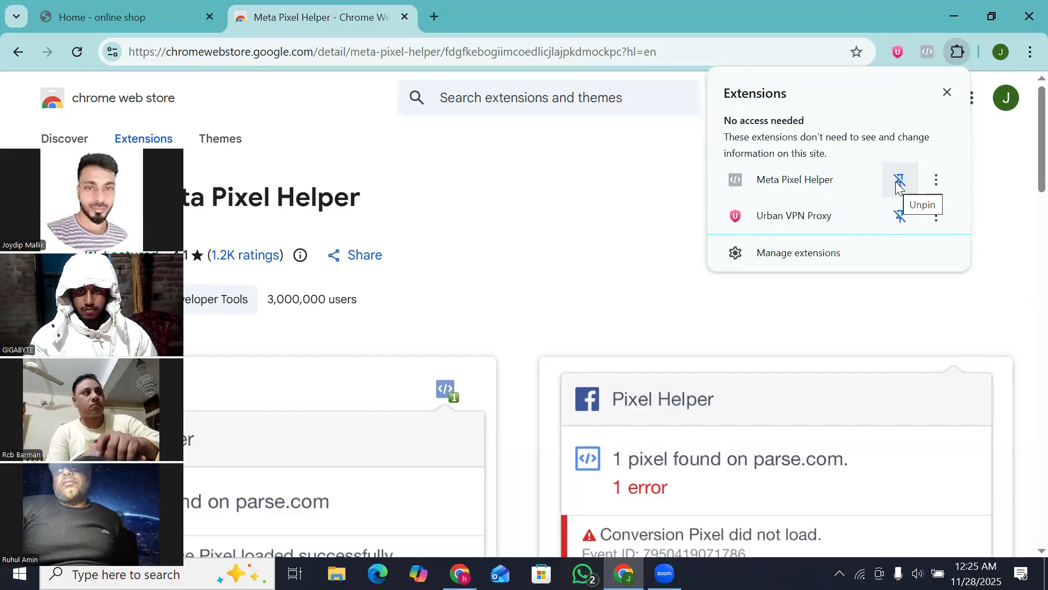
{"action": "left_click", "coordinate": [1022, 147]}
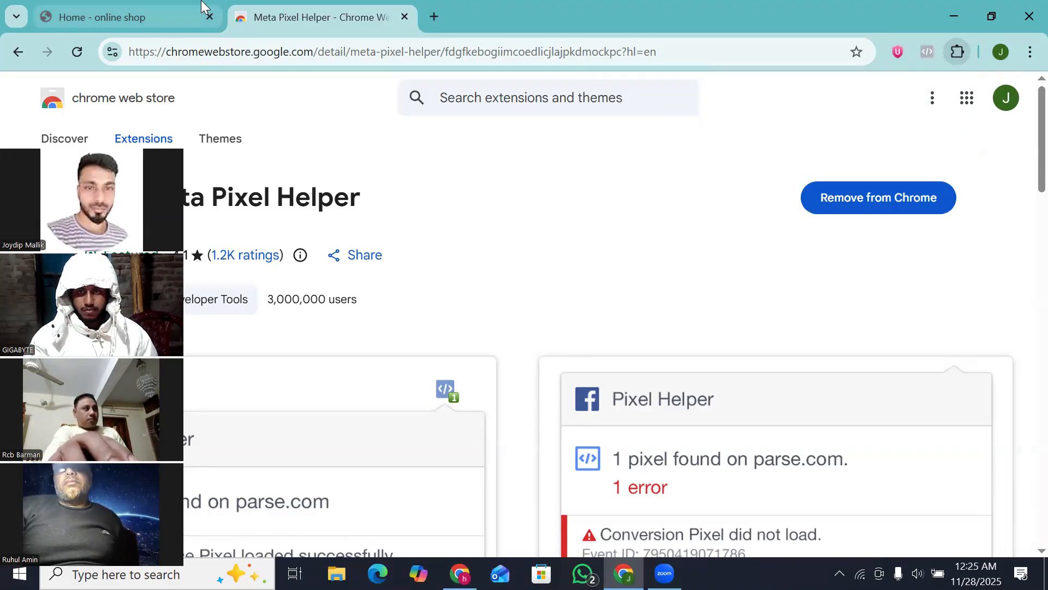
{"action": "left_click", "coordinate": [156, 15]}
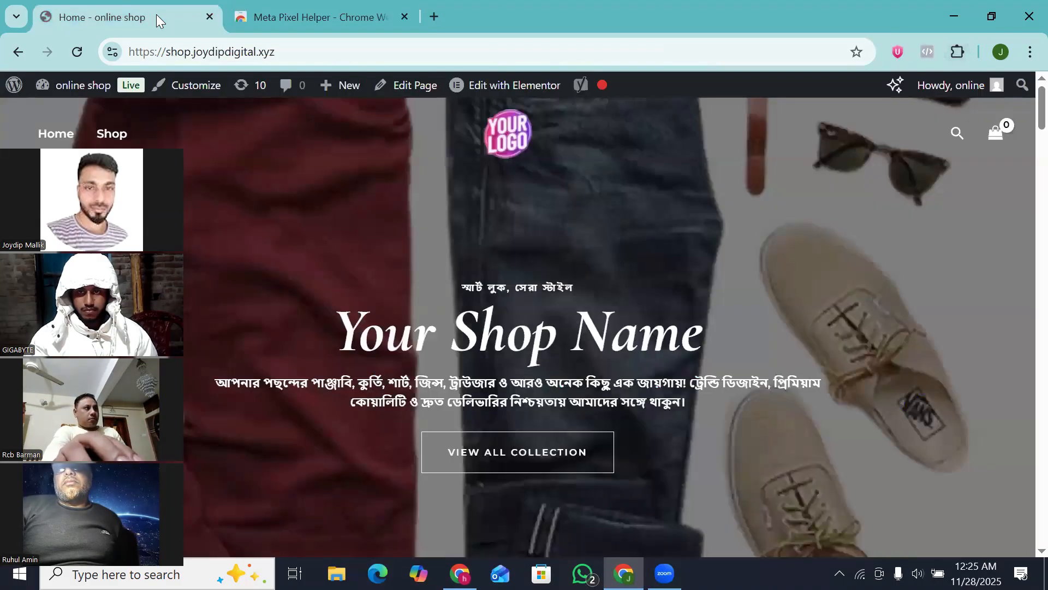
- Reload the shop home page, confirm Meta Pixel Helper shows one pixel firing PageView, and switch to Events Manager
{"action": "left_click", "coordinate": [80, 55]}
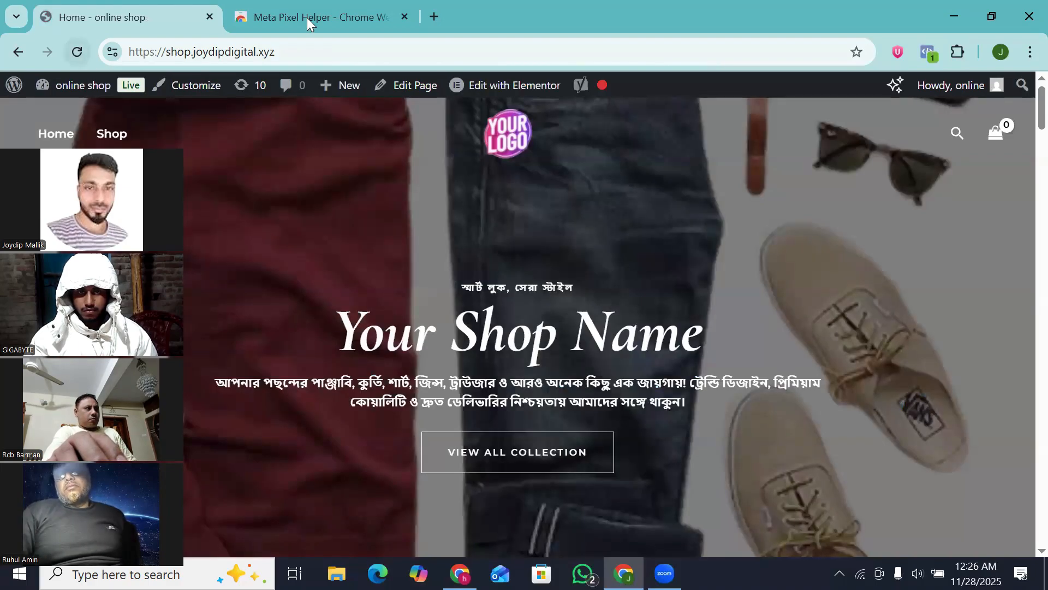
{"action": "left_click", "coordinate": [926, 55]}
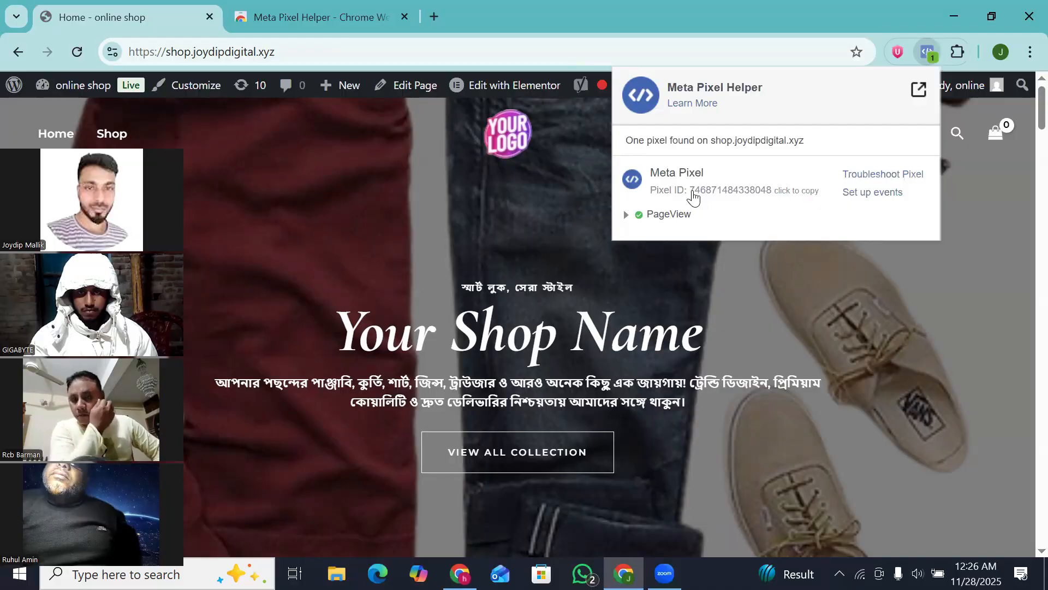
{"action": "left_click_drag", "start_coordinate": [692, 192], "coordinate": [774, 192]}
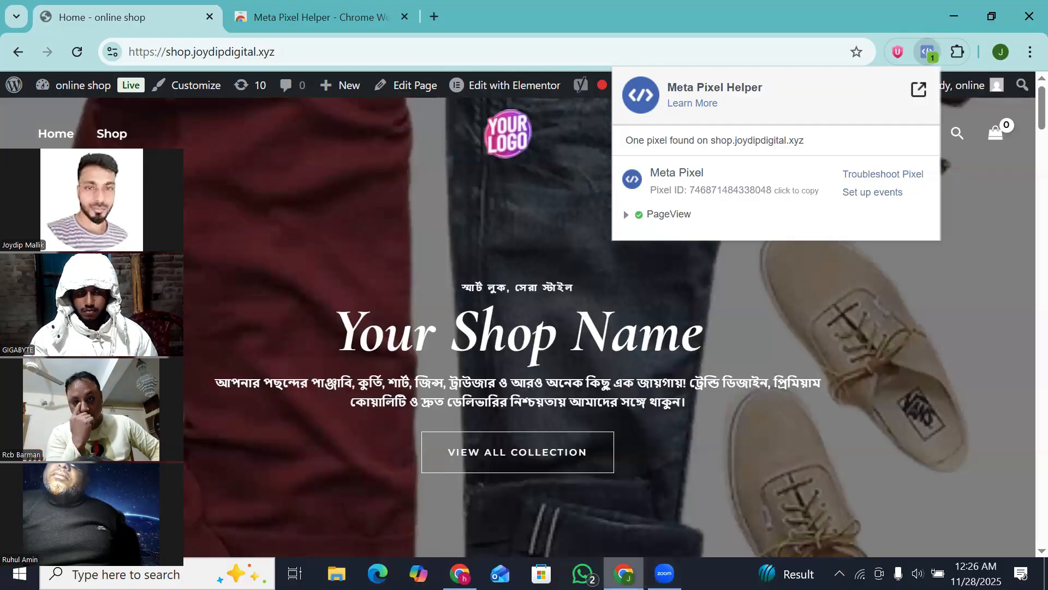
{"action": "left_click", "coordinate": [624, 574]}
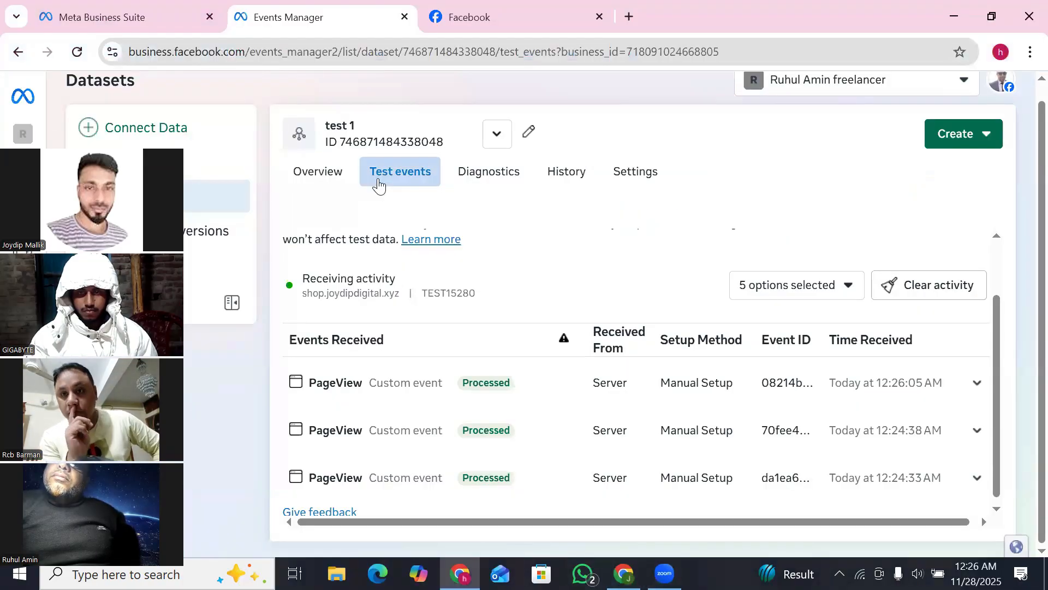
{"action": "left_click", "coordinate": [628, 178]}
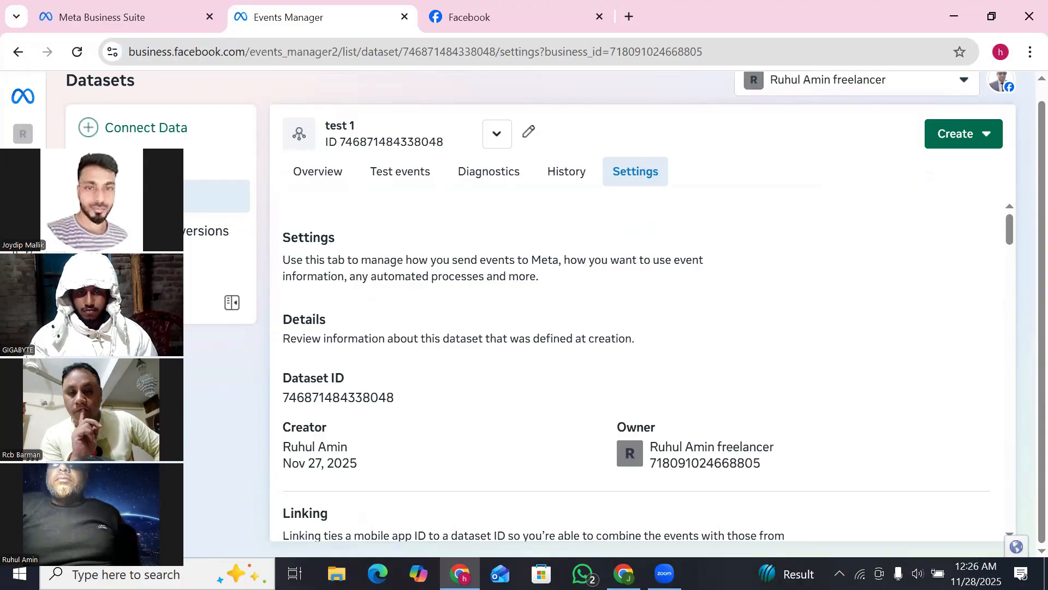
{"action": "key", "text": "alt+Tab"}
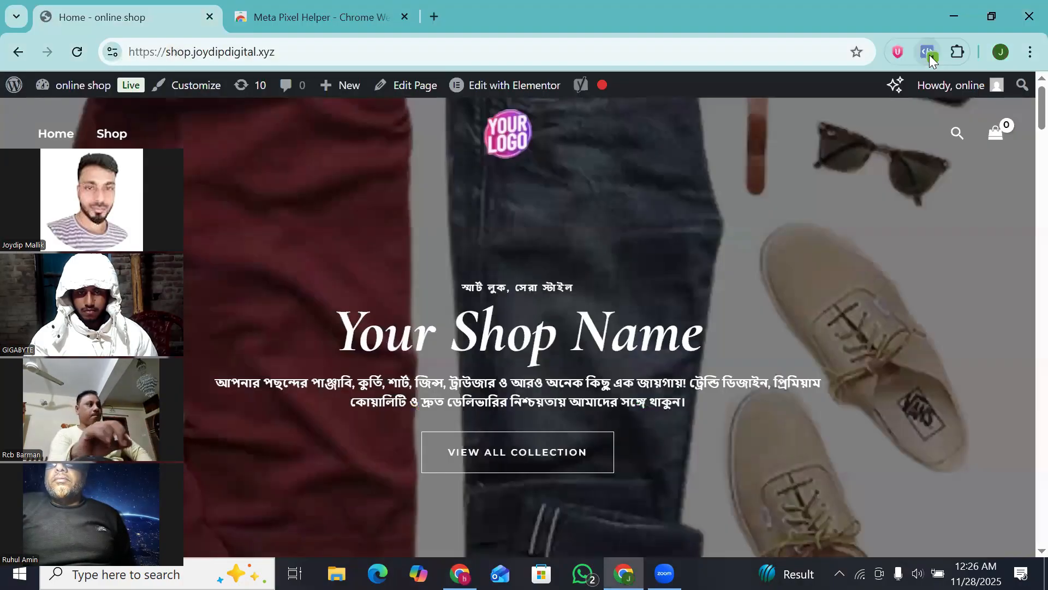
- Check the Meta Pixel Helper report on the home page and scroll down to the casual designer shirt
{"action": "left_click", "coordinate": [929, 53]}
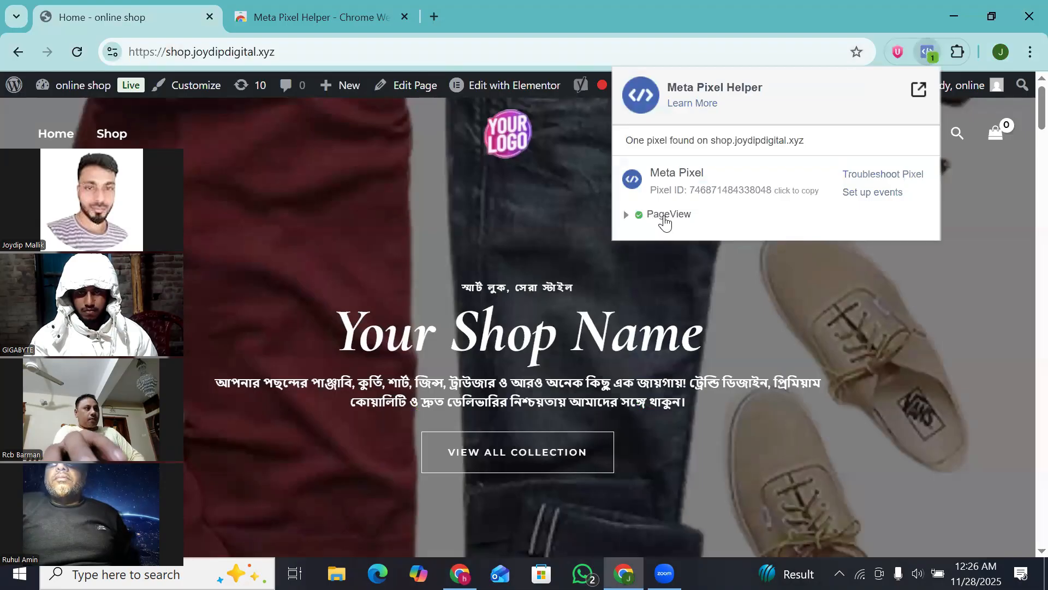
{"action": "left_click", "coordinate": [1022, 125]}
{"action": "scroll", "coordinate": [1024, 153], "scroll_direction": "down", "scroll_amount": 10}
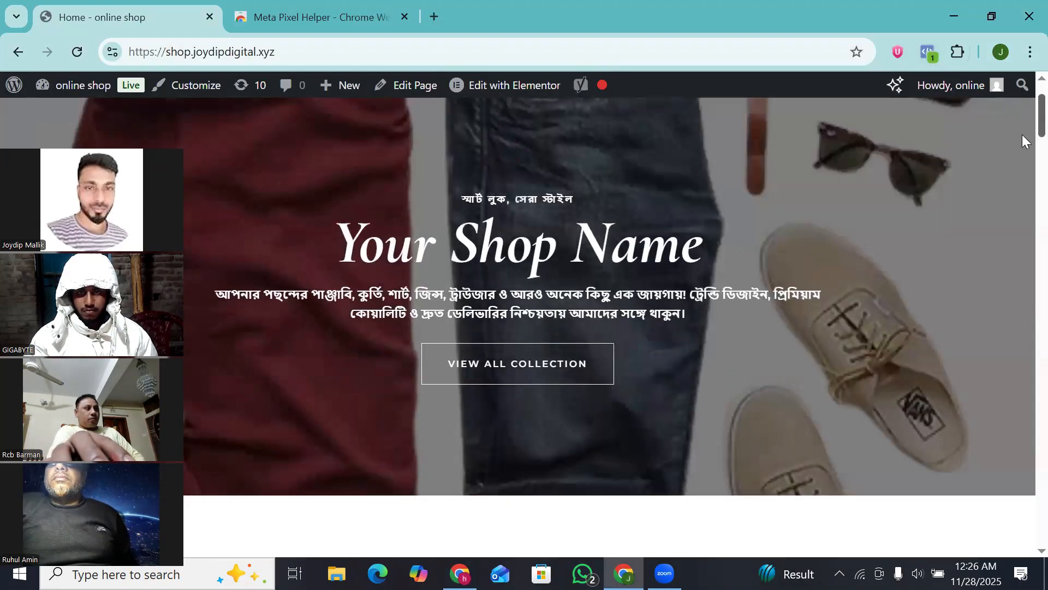
{"action": "scroll", "coordinate": [1024, 182], "scroll_direction": "down", "scroll_amount": 1}
{"action": "scroll", "coordinate": [1023, 169], "scroll_direction": "up", "scroll_amount": 2}
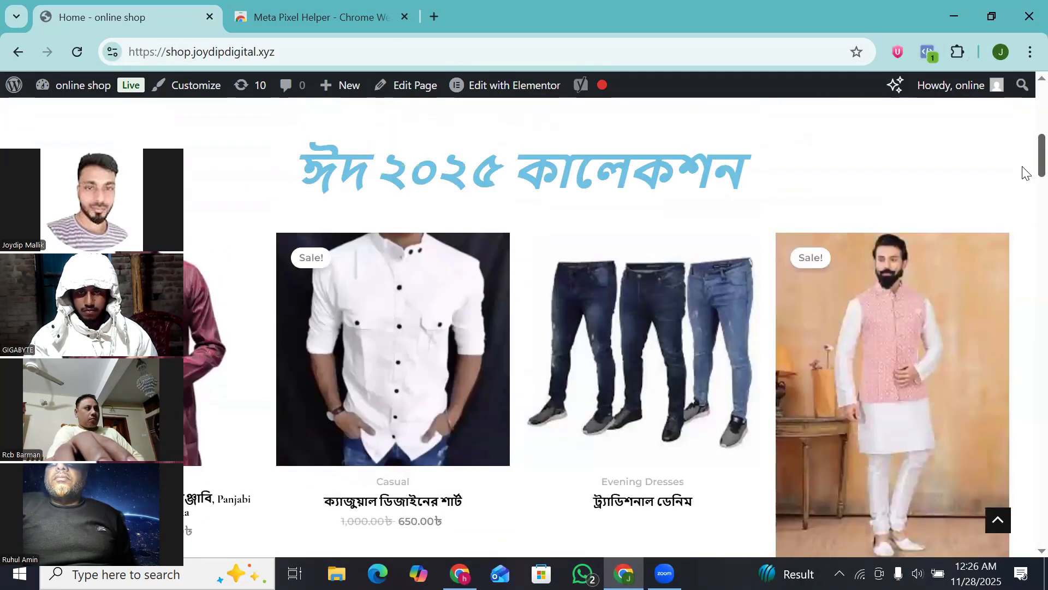
{"action": "scroll", "coordinate": [1024, 179], "scroll_direction": "down", "scroll_amount": 2}
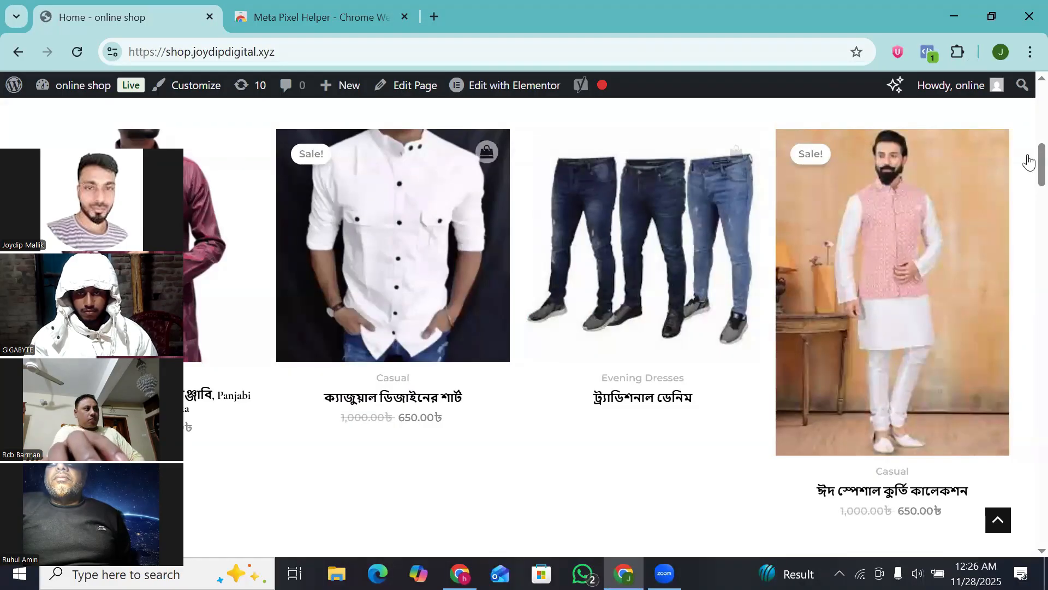
{"action": "scroll", "coordinate": [1026, 158], "scroll_direction": "down", "scroll_amount": 15}
{"action": "scroll", "coordinate": [1023, 349], "scroll_direction": "down", "scroll_amount": 15}
{"action": "scroll", "coordinate": [1022, 405], "scroll_direction": "up", "scroll_amount": 6}
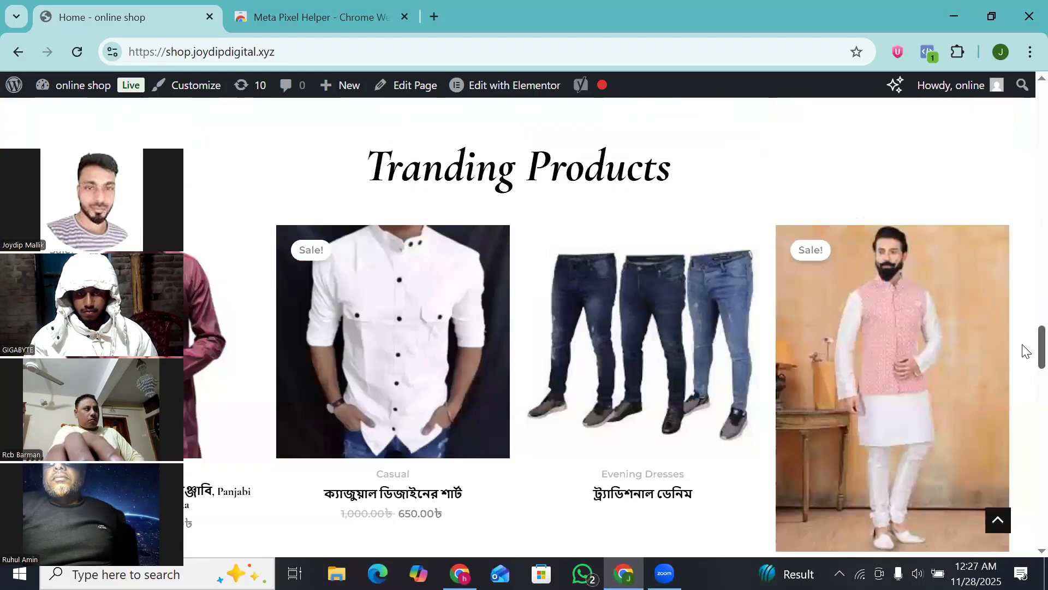
{"action": "scroll", "coordinate": [1023, 352], "scroll_direction": "down", "scroll_amount": 2}
- Add the casual designer shirt to the cart and verify AddToCart, PageView and ViewContent events fired
{"action": "left_click", "coordinate": [397, 294]}
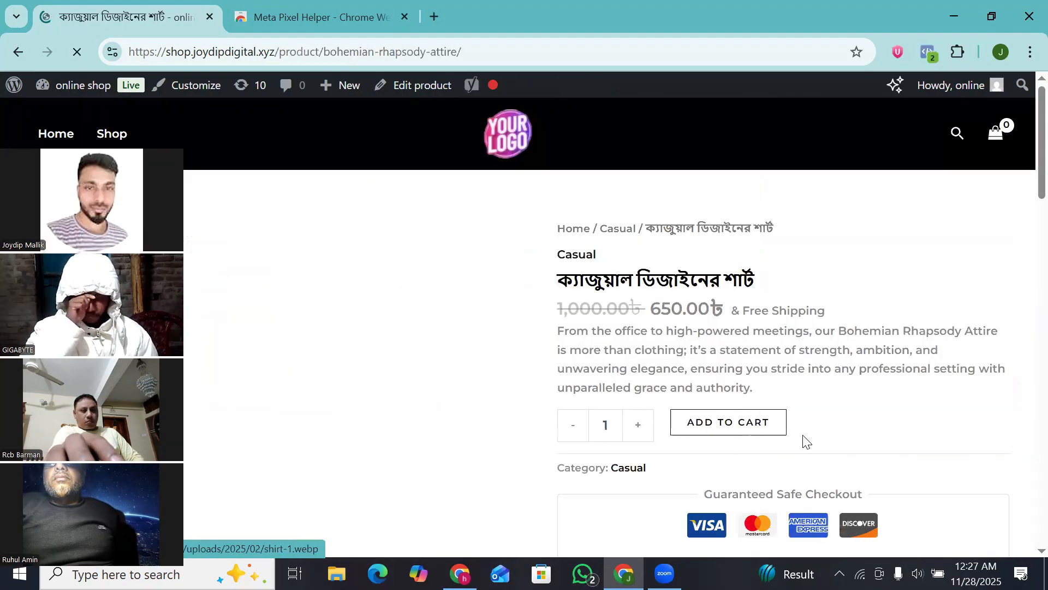
{"action": "left_click", "coordinate": [753, 424]}
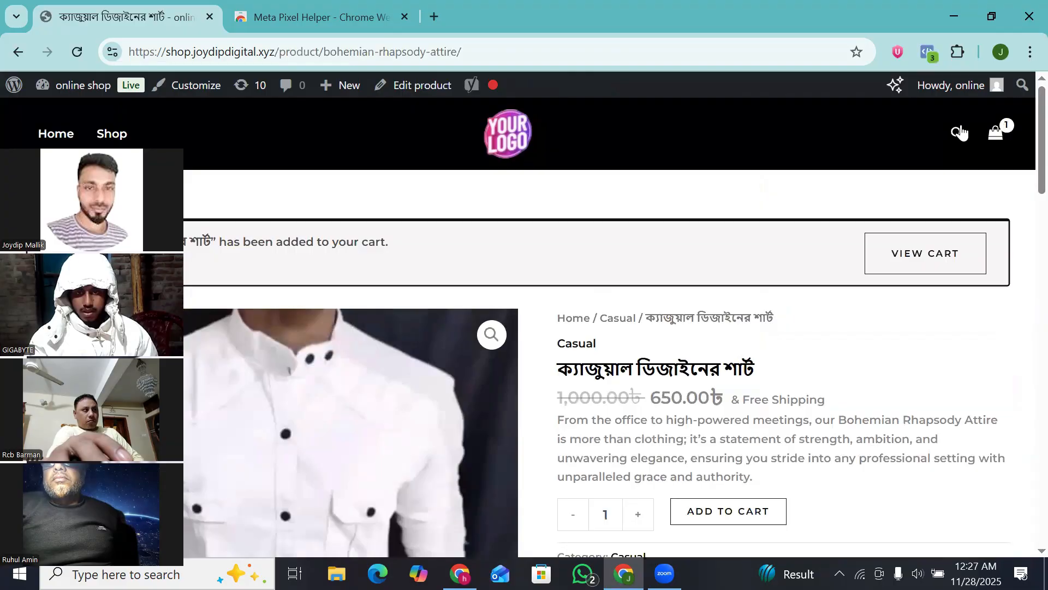
{"action": "left_click", "coordinate": [928, 59]}
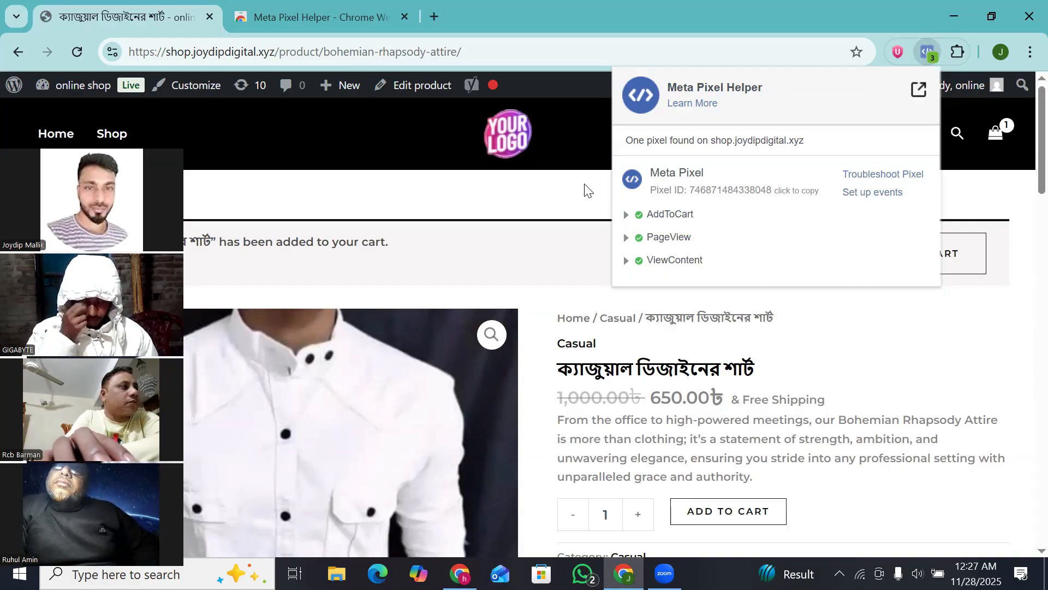
{"action": "left_click", "coordinate": [588, 206]}
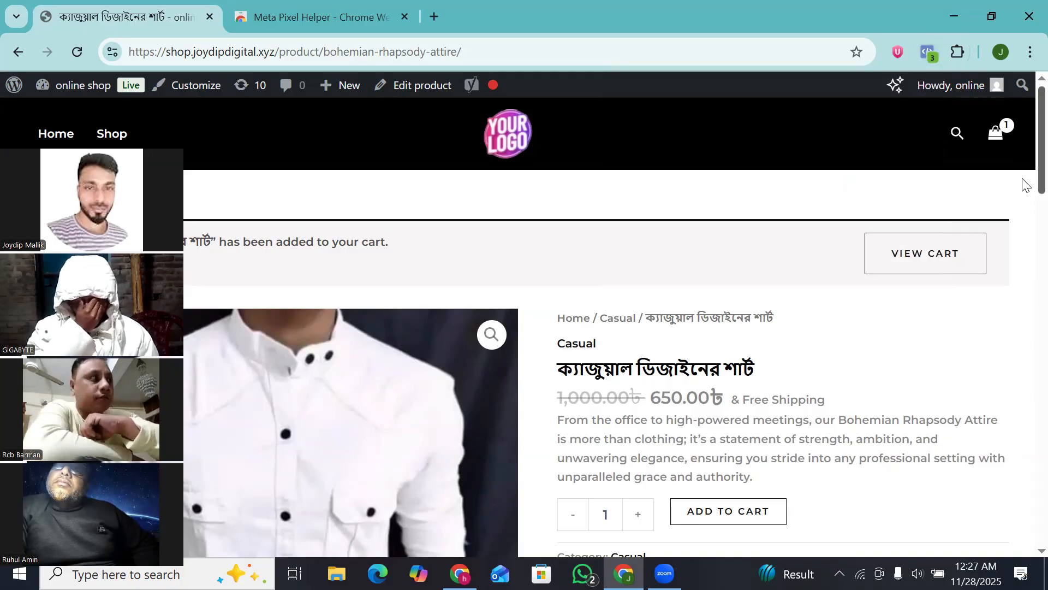
{"action": "scroll", "coordinate": [1026, 207], "scroll_direction": "down", "scroll_amount": 8}
{"action": "scroll", "coordinate": [1023, 273], "scroll_direction": "up", "scroll_amount": 4}
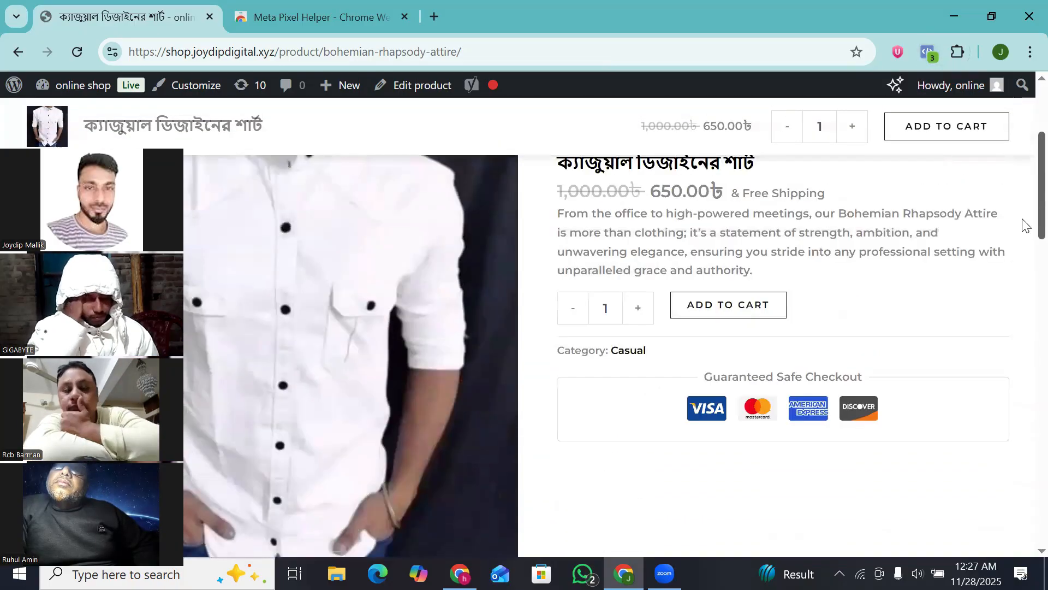
{"action": "scroll", "coordinate": [1025, 218], "scroll_direction": "up", "scroll_amount": 4}
- Go from the cart holding the 650.00৳ shirt to the checkout page
{"action": "left_click", "coordinate": [921, 266]}
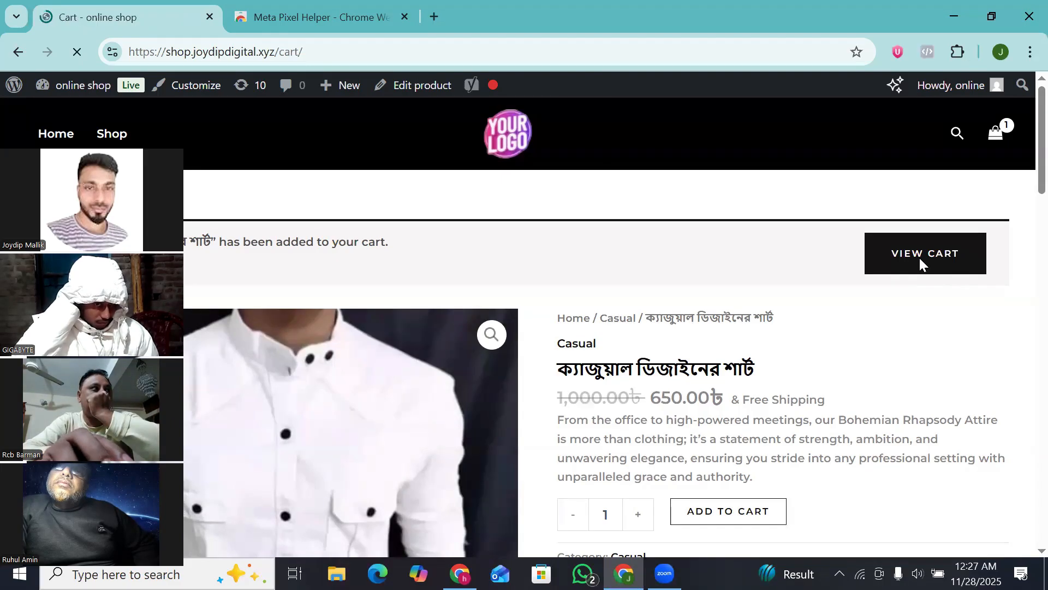
{"action": "scroll", "coordinate": [1025, 241], "scroll_direction": "down", "scroll_amount": 6}
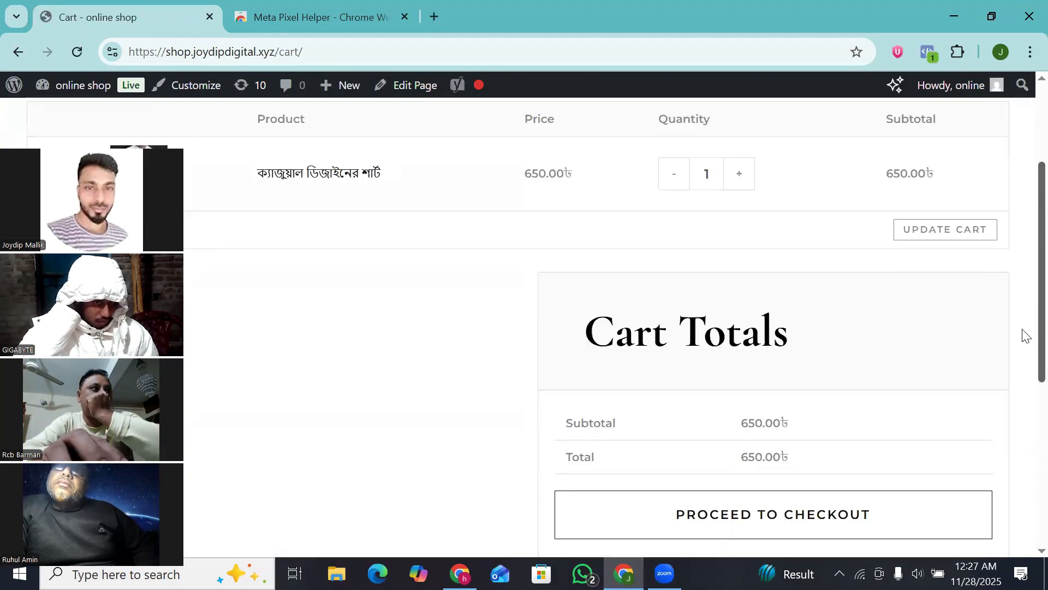
{"action": "scroll", "coordinate": [1023, 351], "scroll_direction": "up", "scroll_amount": 2}
{"action": "scroll", "coordinate": [745, 511], "scroll_direction": "down", "scroll_amount": 1}
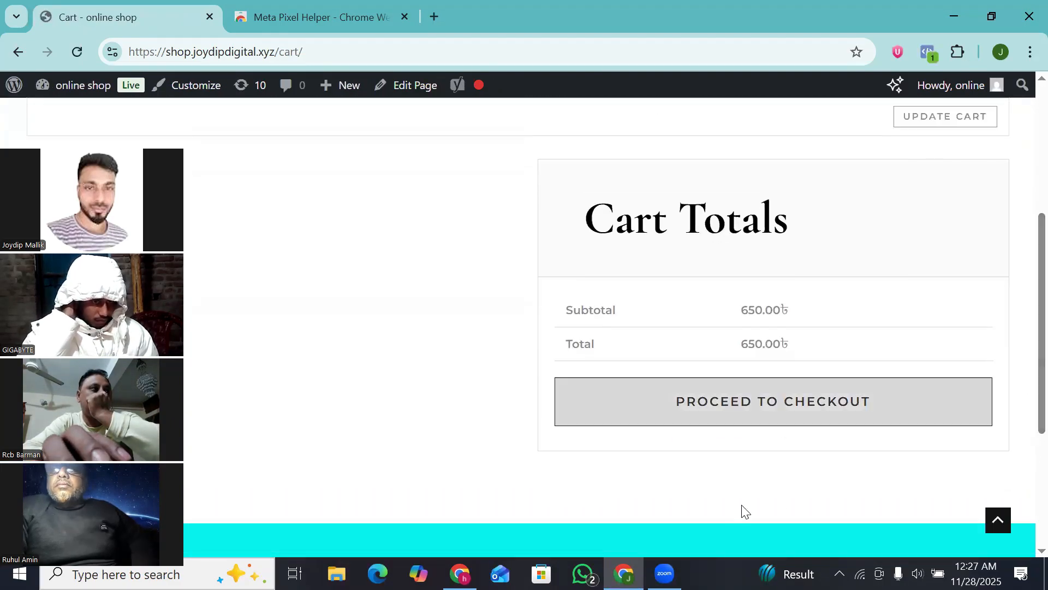
{"action": "left_click", "coordinate": [734, 404]}
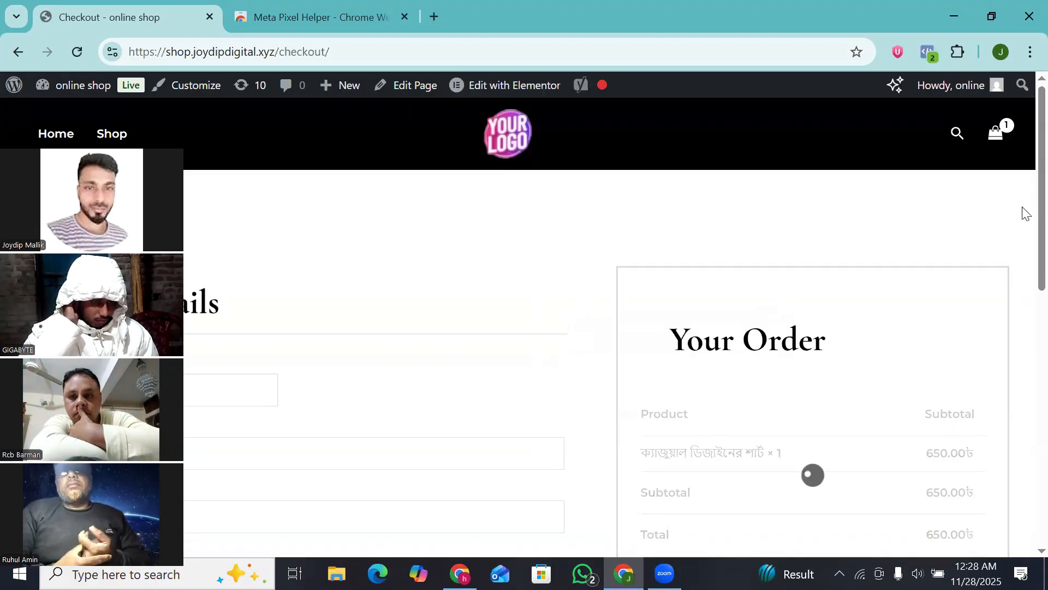
{"action": "scroll", "coordinate": [1023, 311], "scroll_direction": "down", "scroll_amount": 4}
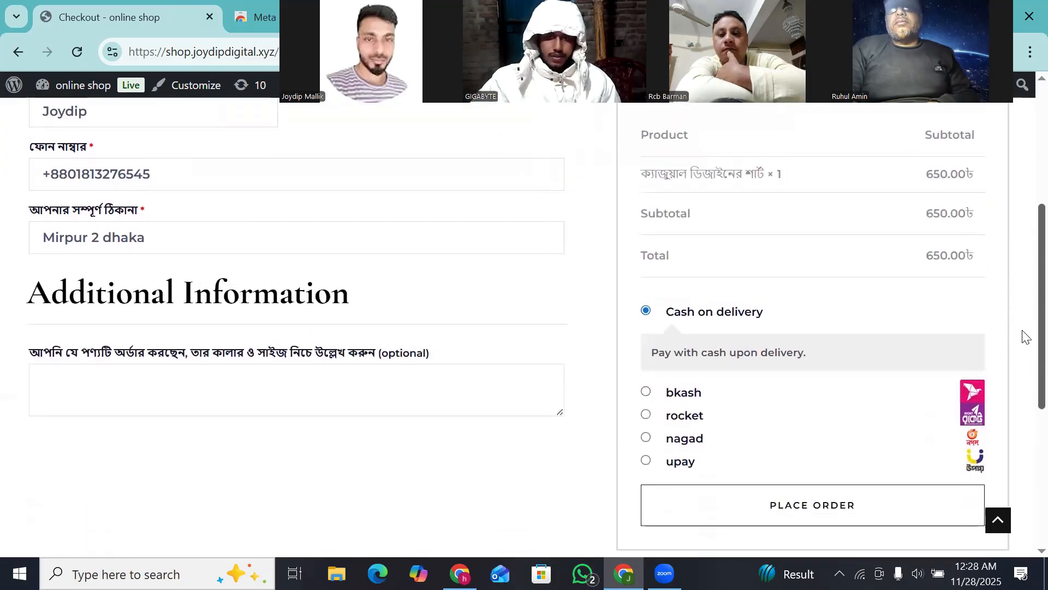
{"action": "scroll", "coordinate": [1023, 307], "scroll_direction": "up", "scroll_amount": 2}
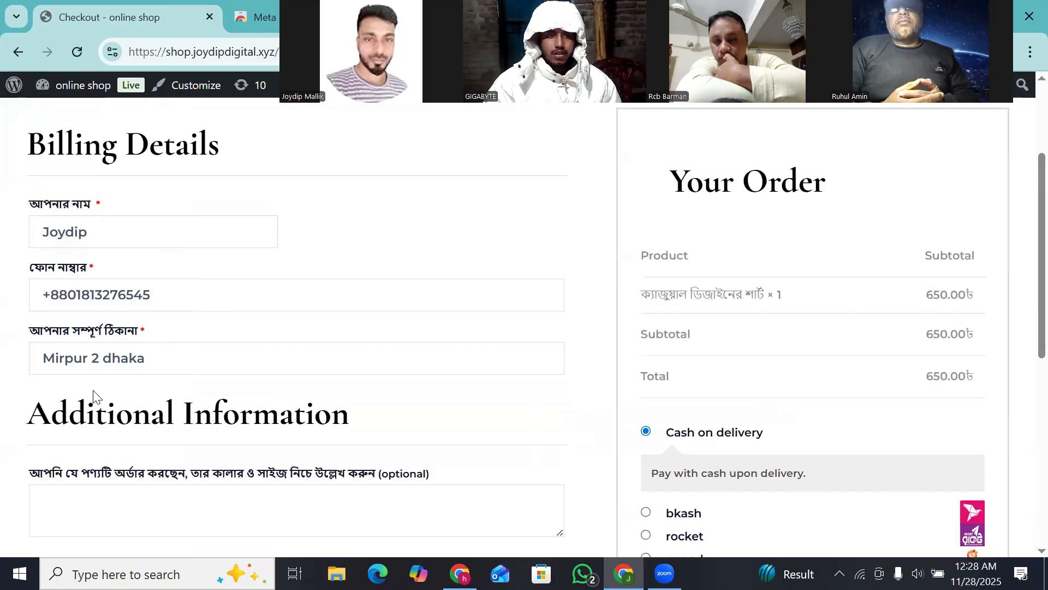
{"action": "scroll", "coordinate": [1022, 351], "scroll_direction": "down", "scroll_amount": 3}
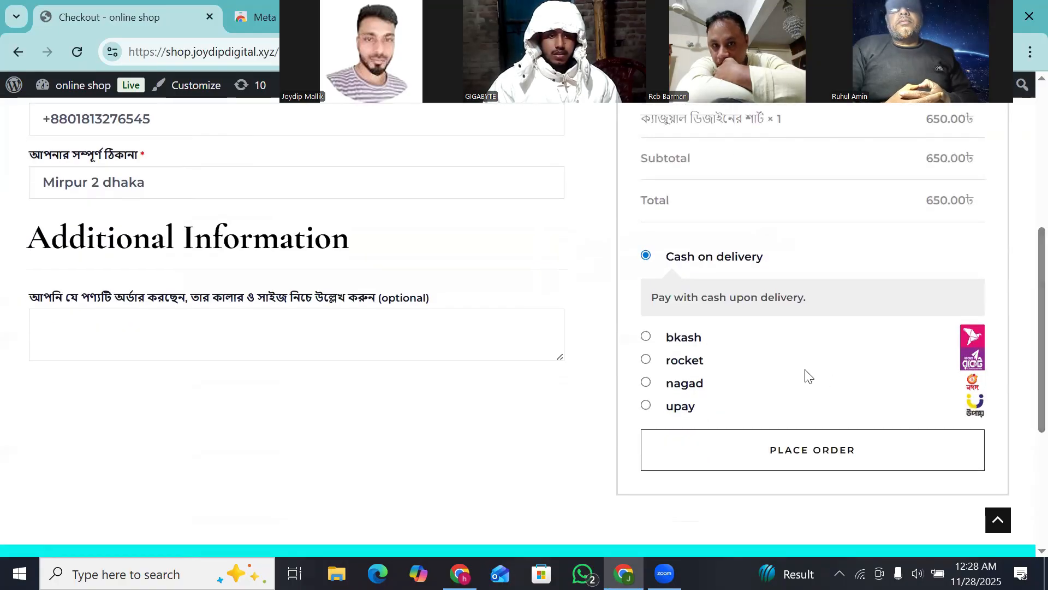
- Pay with bkash, entering the account number and transaction ID, place the order, and check PageView and Purchase events
{"action": "left_click", "coordinate": [646, 337]}
{"action": "scroll", "coordinate": [1022, 338], "scroll_direction": "down", "scroll_amount": 4}
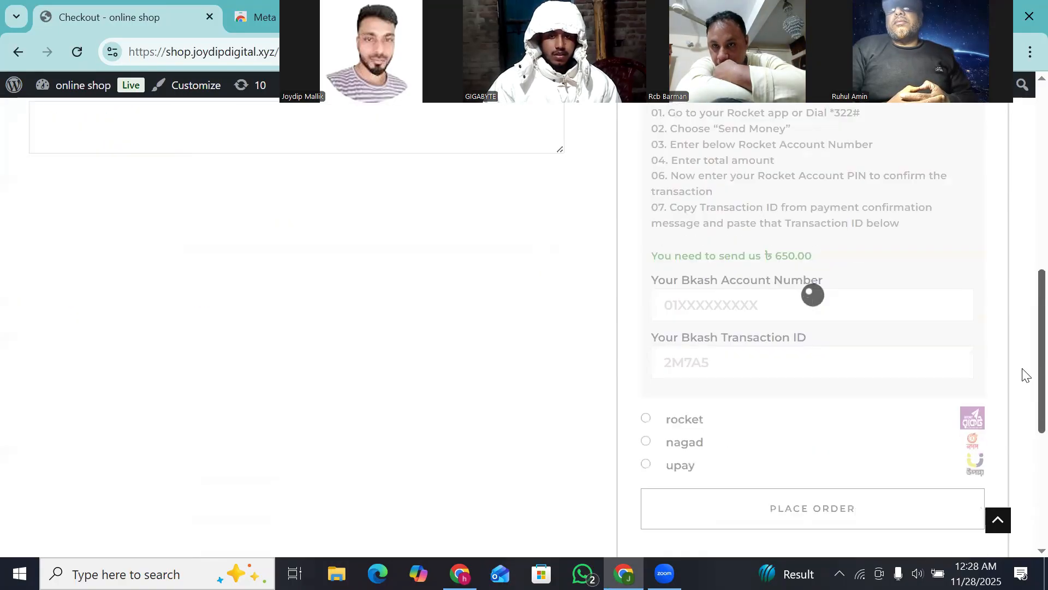
{"action": "left_click", "coordinate": [753, 303]}
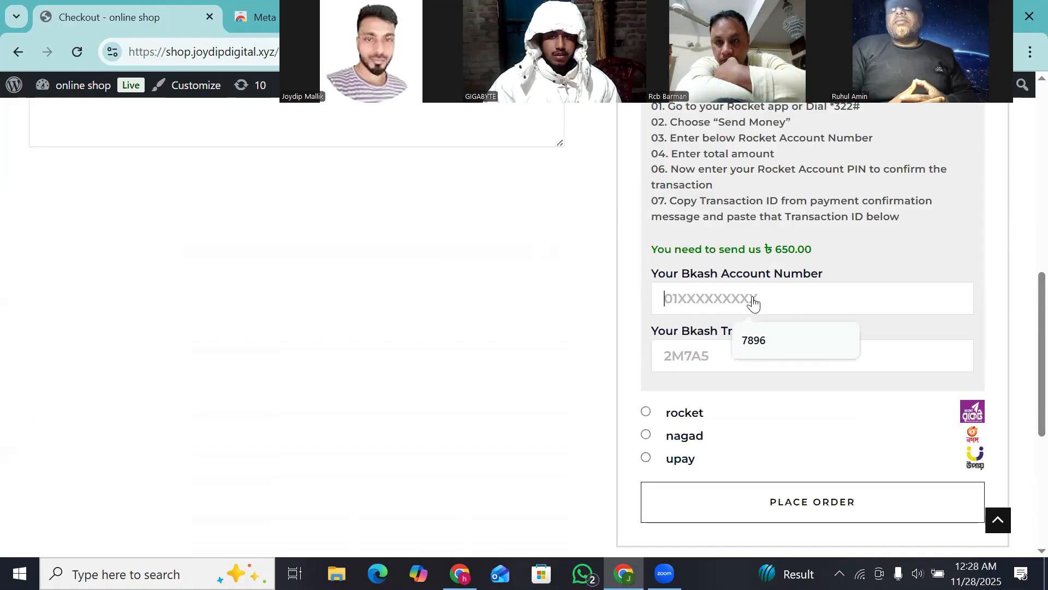
{"action": "type", "text": "9900986"}
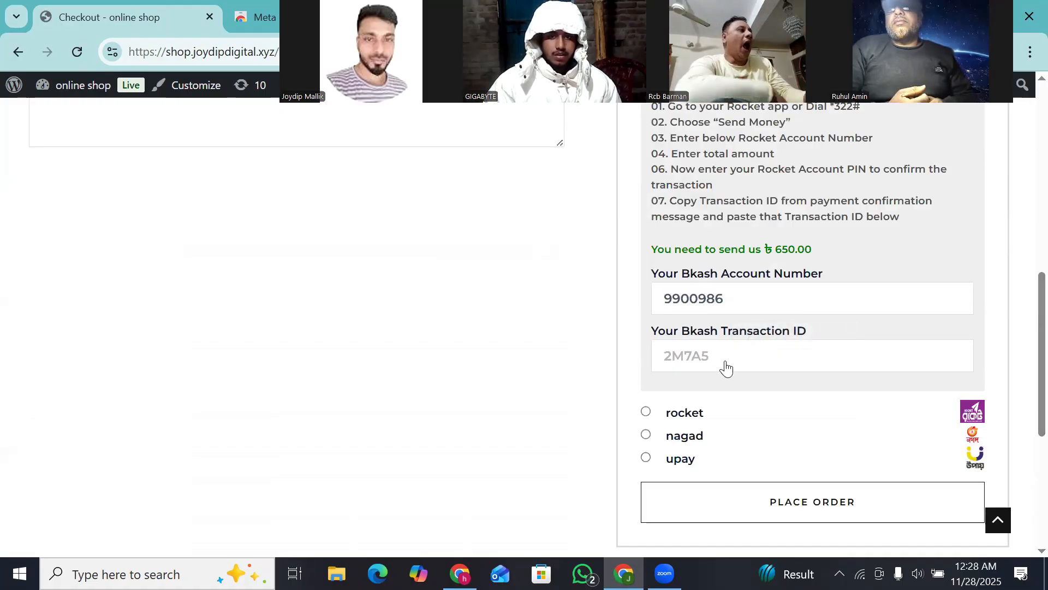
{"action": "left_click", "coordinate": [725, 362]}
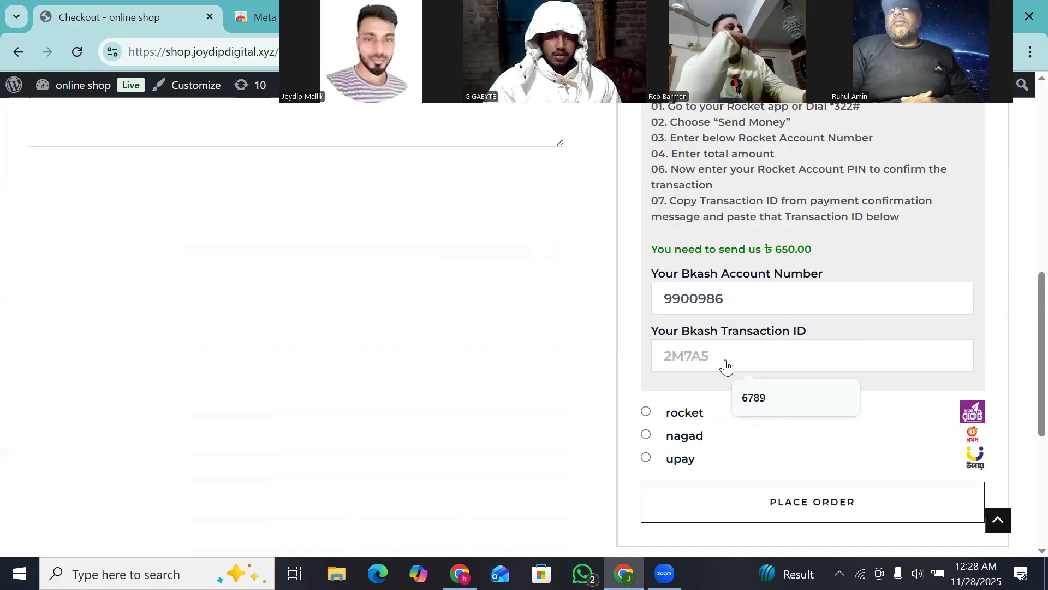
{"action": "type", "text": "jshuuuyt"}
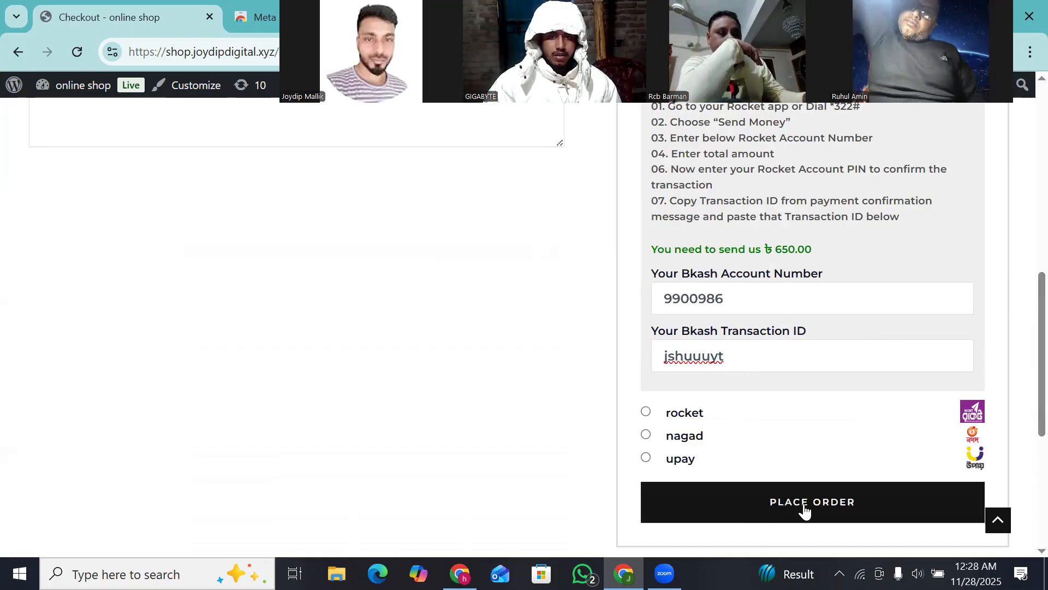
{"action": "left_click", "coordinate": [806, 509]}
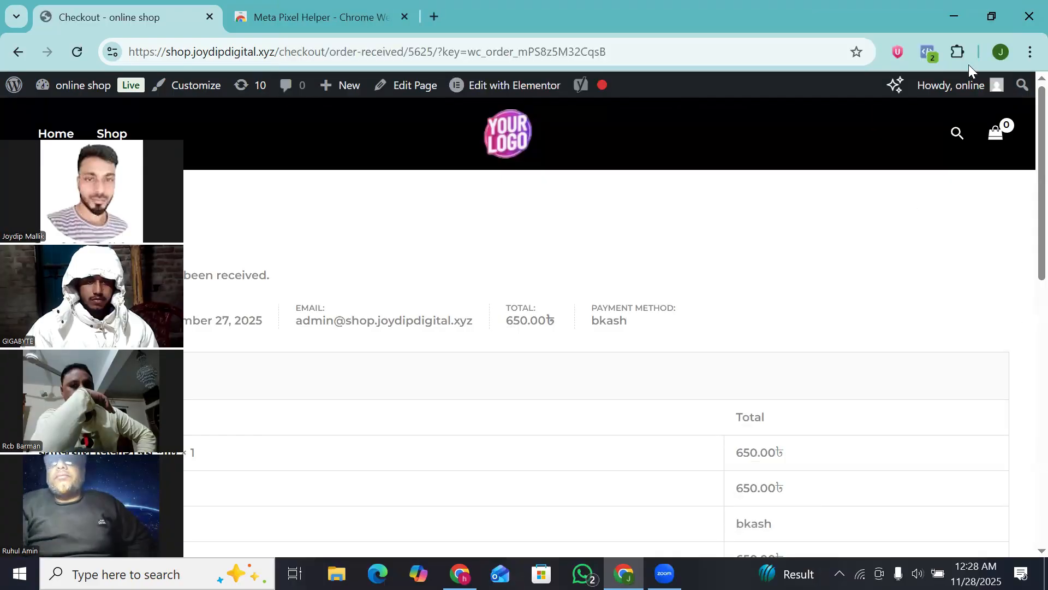
{"action": "left_click", "coordinate": [928, 50]}
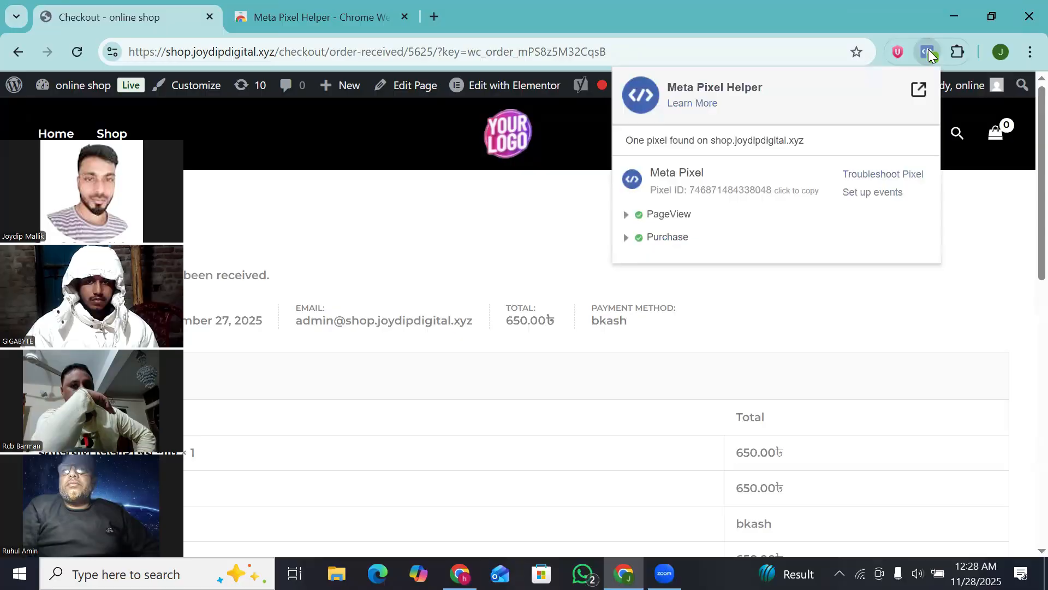
- Expand the Purchase event to check value 650, currency BDT and order_id, then close Pixel Helper
{"action": "left_click", "coordinate": [660, 242]}
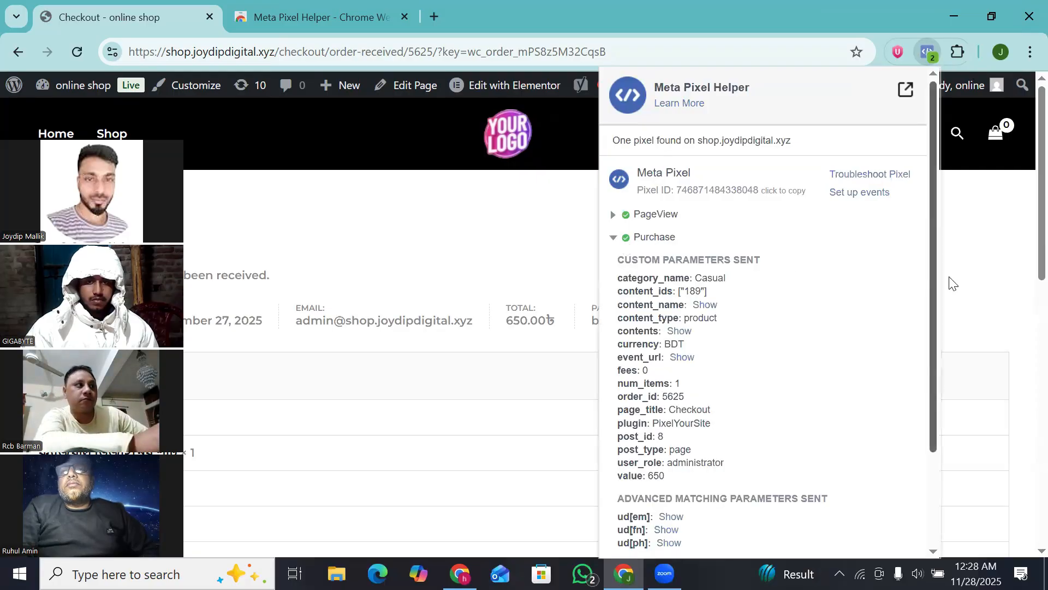
{"action": "left_click_drag", "start_coordinate": [933, 259], "coordinate": [933, 307]}
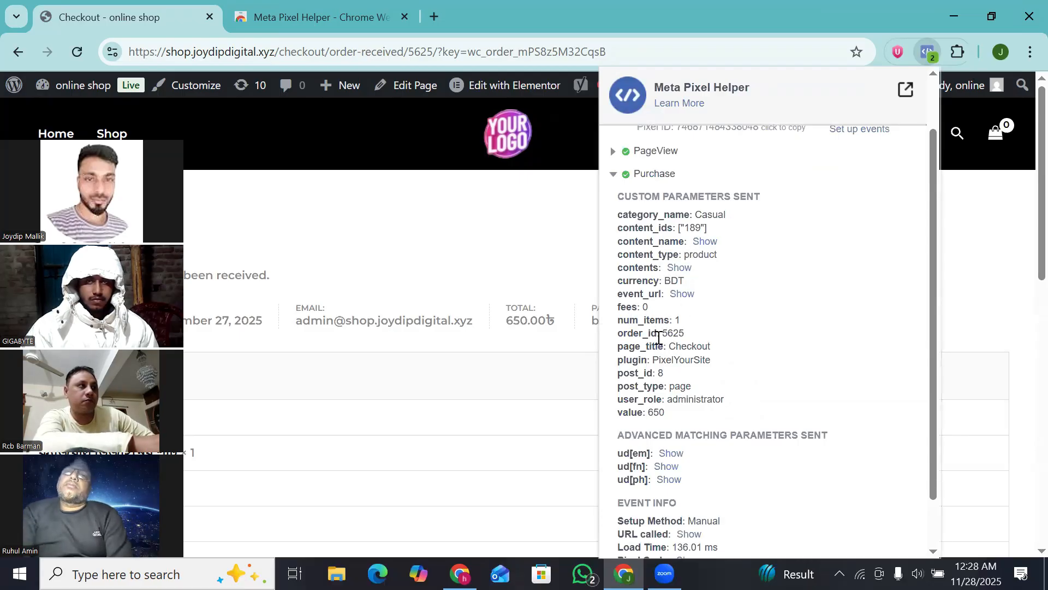
{"action": "left_click_drag", "start_coordinate": [662, 335], "coordinate": [684, 335]}
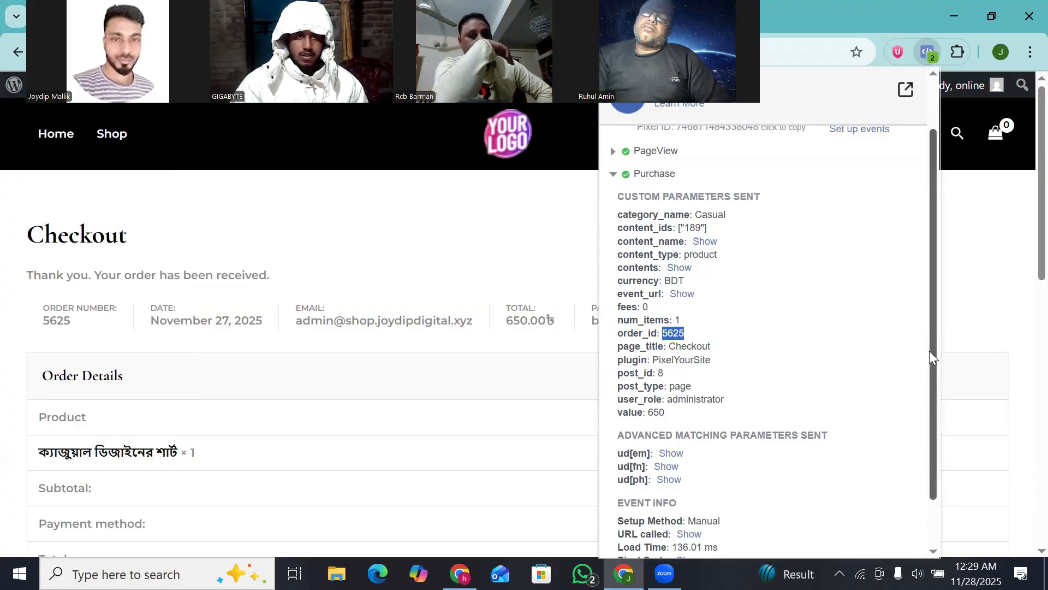
{"action": "mouse_move", "coordinate": [929, 350]}
{"action": "left_mouse_down"}
{"action": "mouse_move", "coordinate": [945, 433]}
{"action": "mouse_move", "coordinate": [943, 335]}
{"action": "left_mouse_up"}
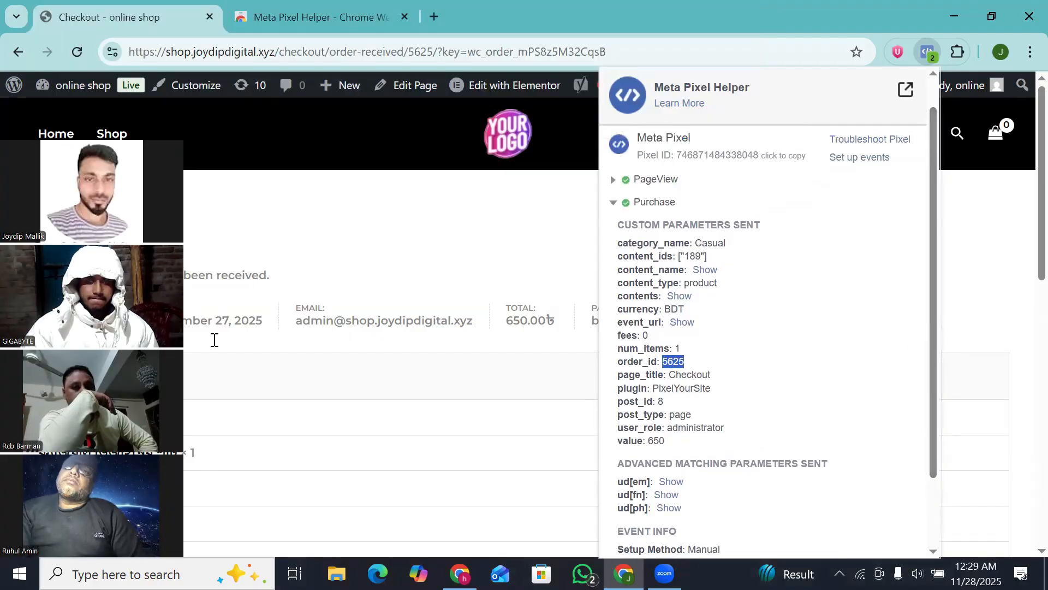
{"action": "left_click", "coordinate": [930, 56]}
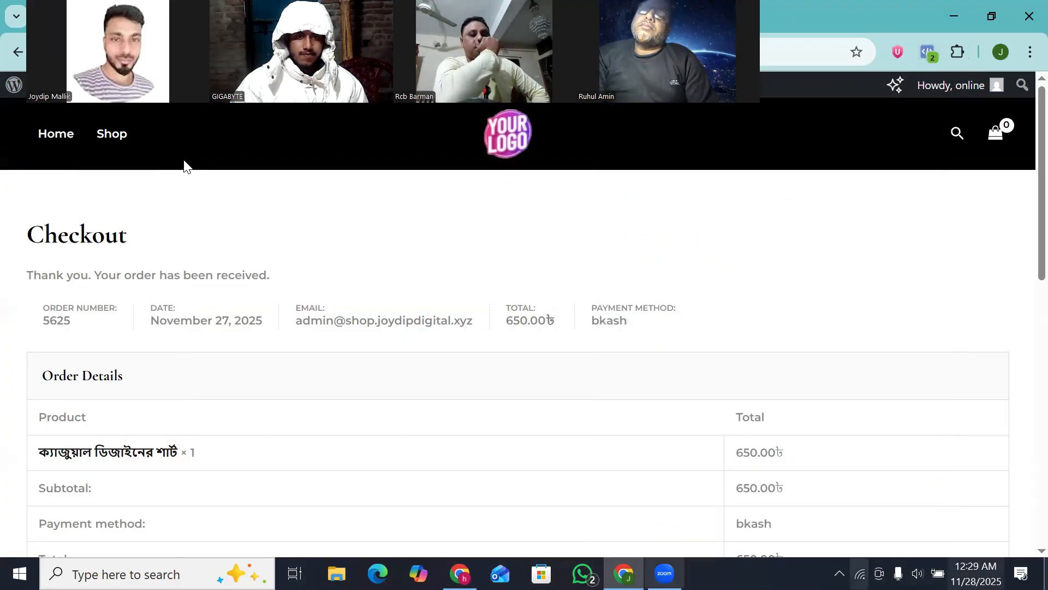
- Open test 1's Test events tab in Events Manager and scroll to the three received server PageView events
{"action": "key", "text": "alt+Tab"}
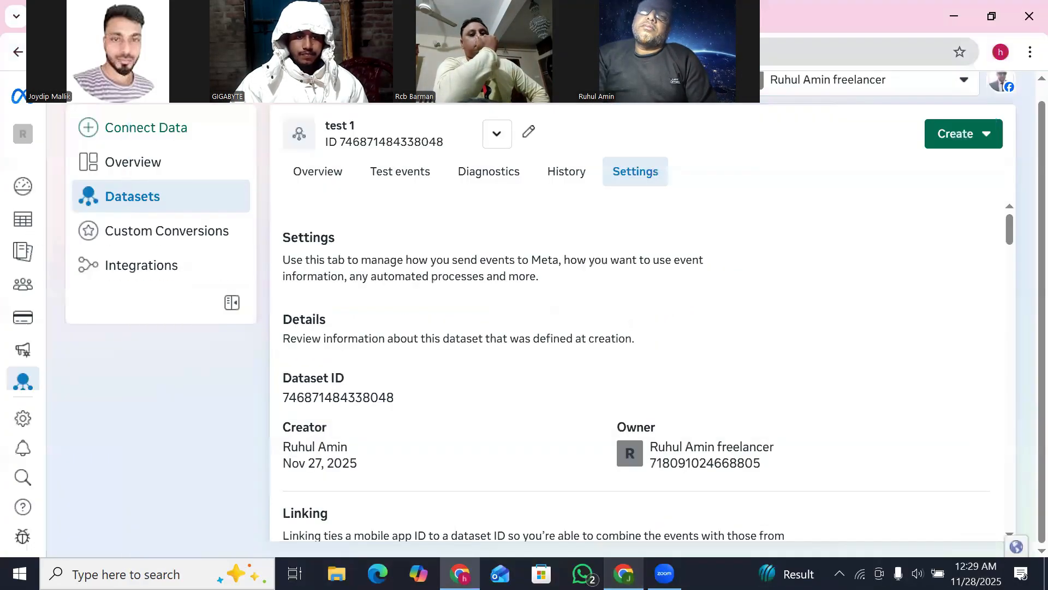
{"action": "left_click", "coordinate": [389, 174]}
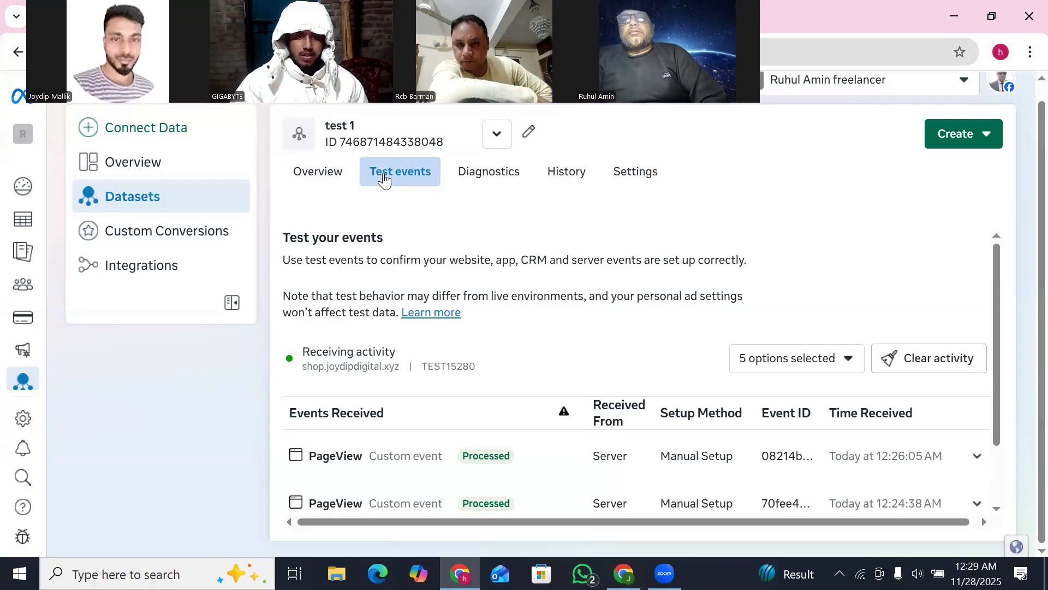
{"action": "scroll", "coordinate": [995, 388], "scroll_direction": "down", "scroll_amount": 1}
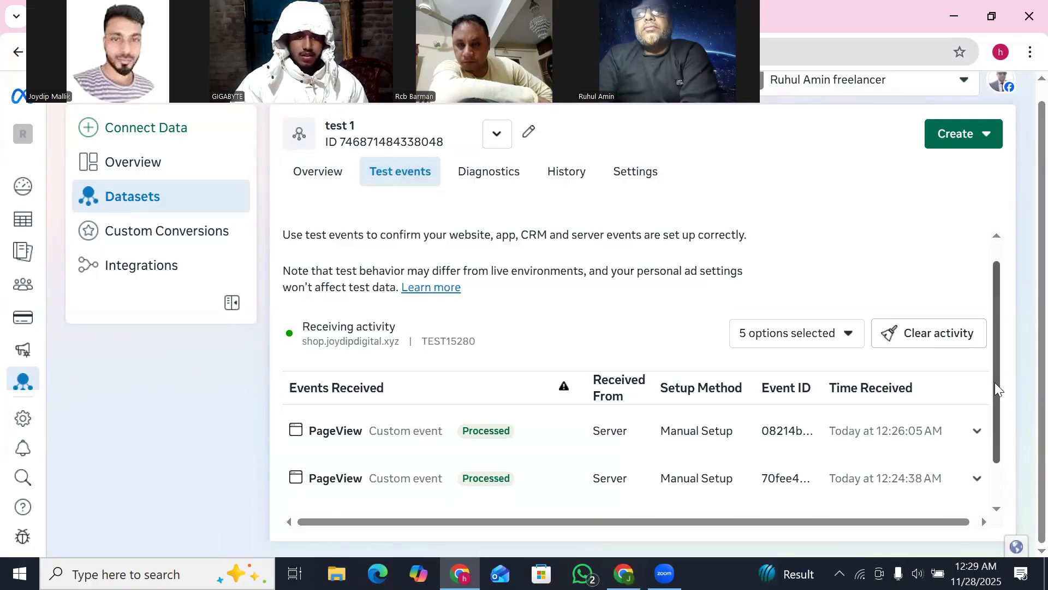
{"action": "left_click_drag", "start_coordinate": [995, 382], "coordinate": [995, 418]}
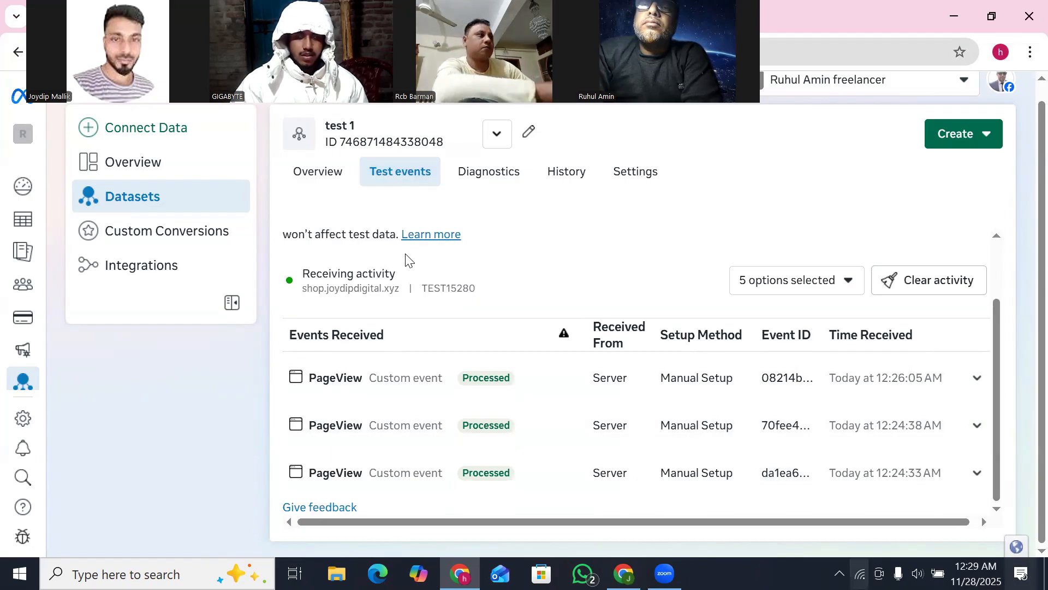
- Return to the shop's browser window and open the Panjabi product page from Home
{"action": "left_click", "coordinate": [954, 16]}
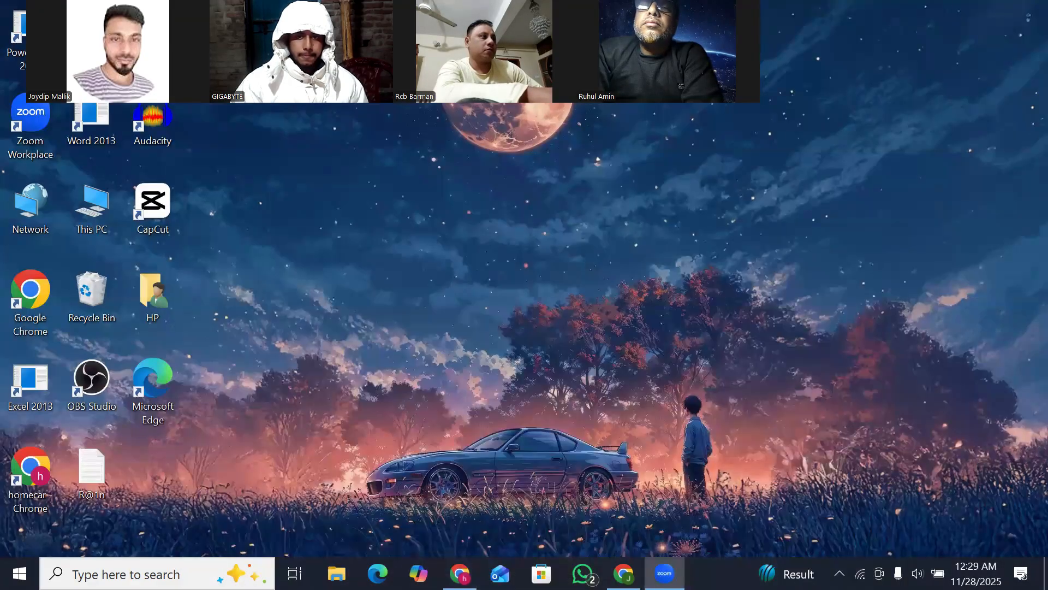
{"action": "left_click", "coordinate": [624, 574]}
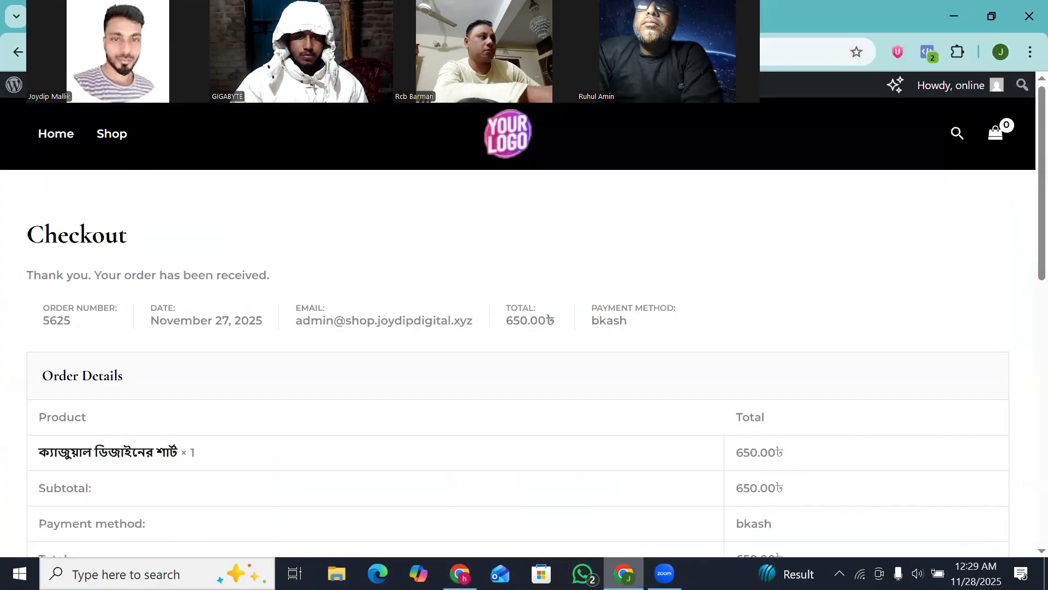
{"action": "left_click", "coordinate": [57, 137]}
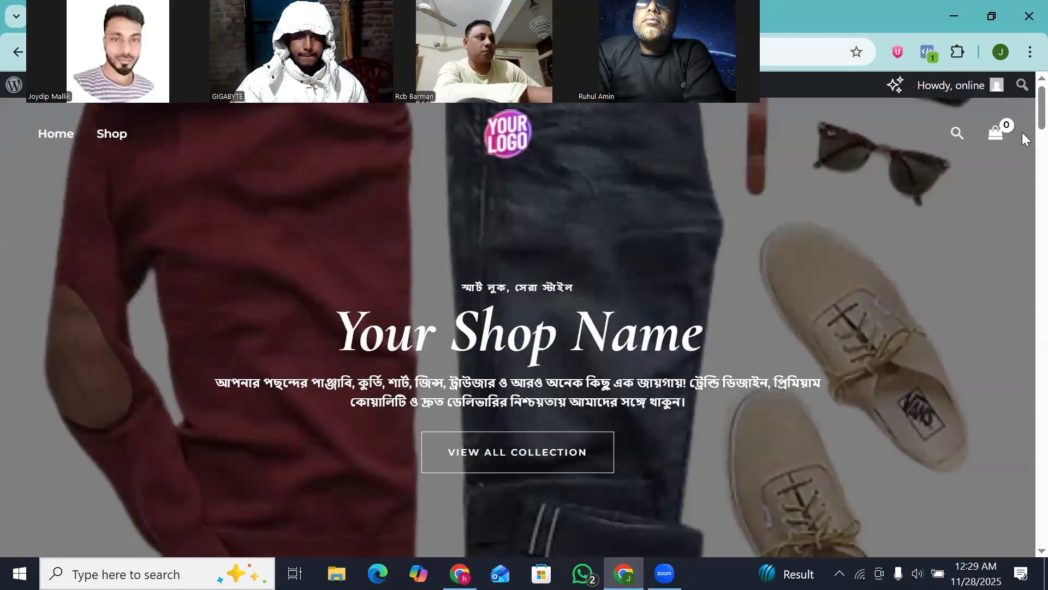
{"action": "scroll", "coordinate": [1022, 163], "scroll_direction": "down", "scroll_amount": 12}
{"action": "scroll", "coordinate": [1022, 126], "scroll_direction": "up", "scroll_amount": 5}
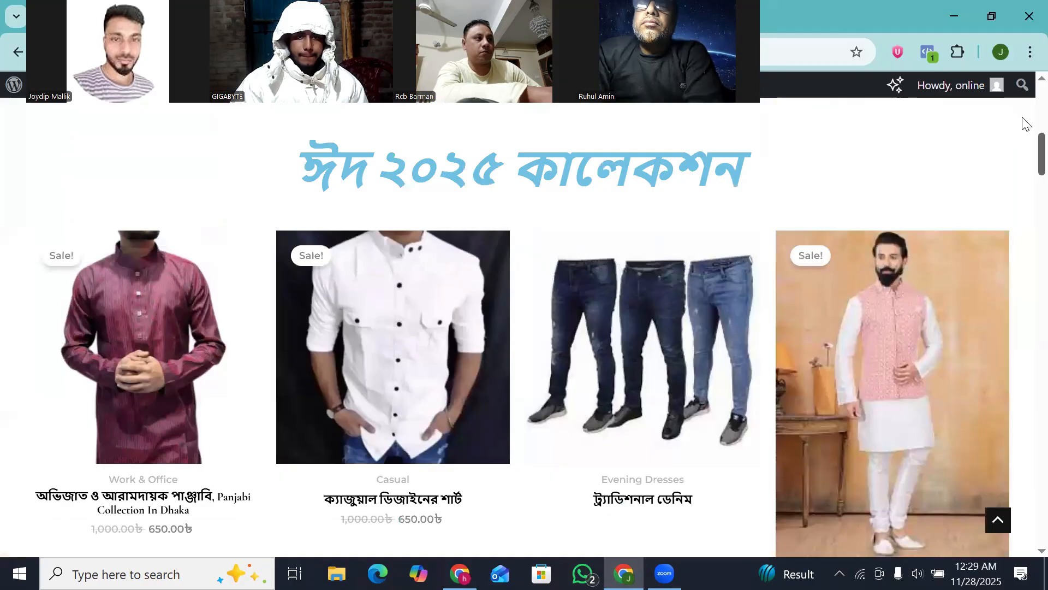
{"action": "left_click", "coordinate": [132, 356]}
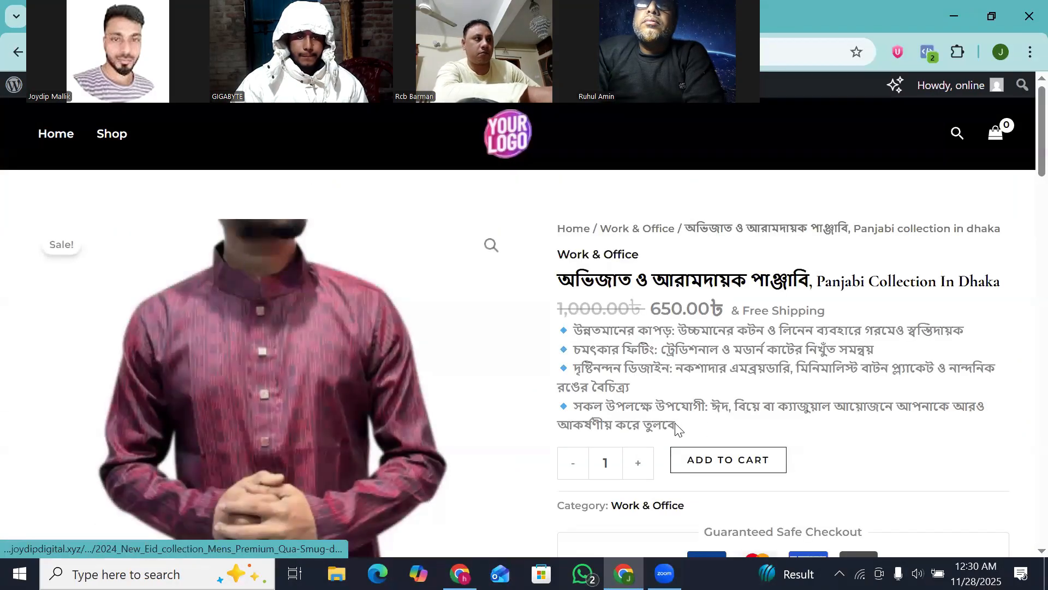
- Add the Panjabi to the cart and review it in the cart
{"action": "left_click", "coordinate": [720, 463]}
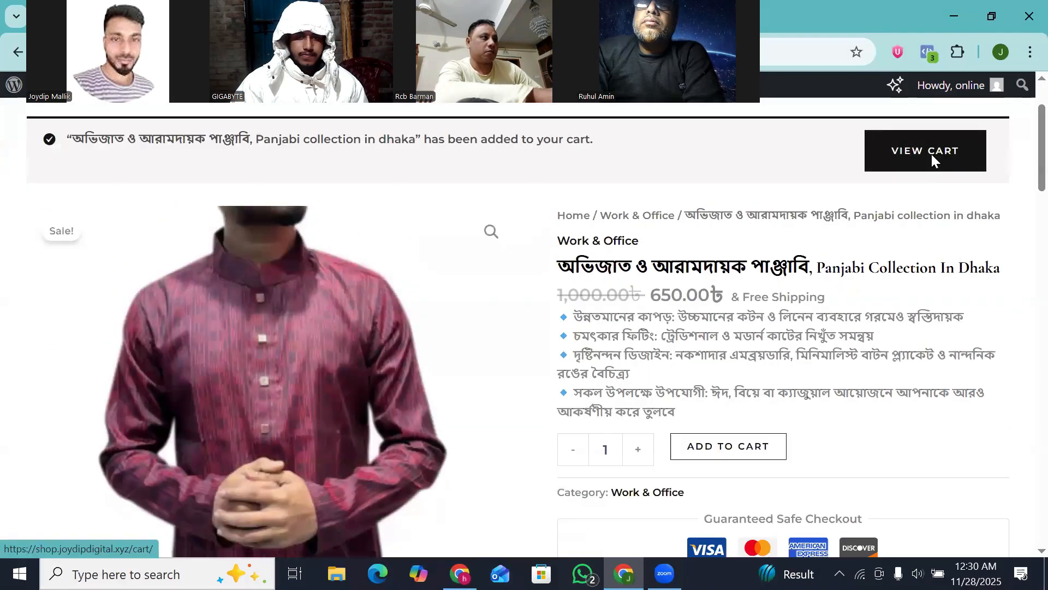
{"action": "left_click", "coordinate": [932, 154]}
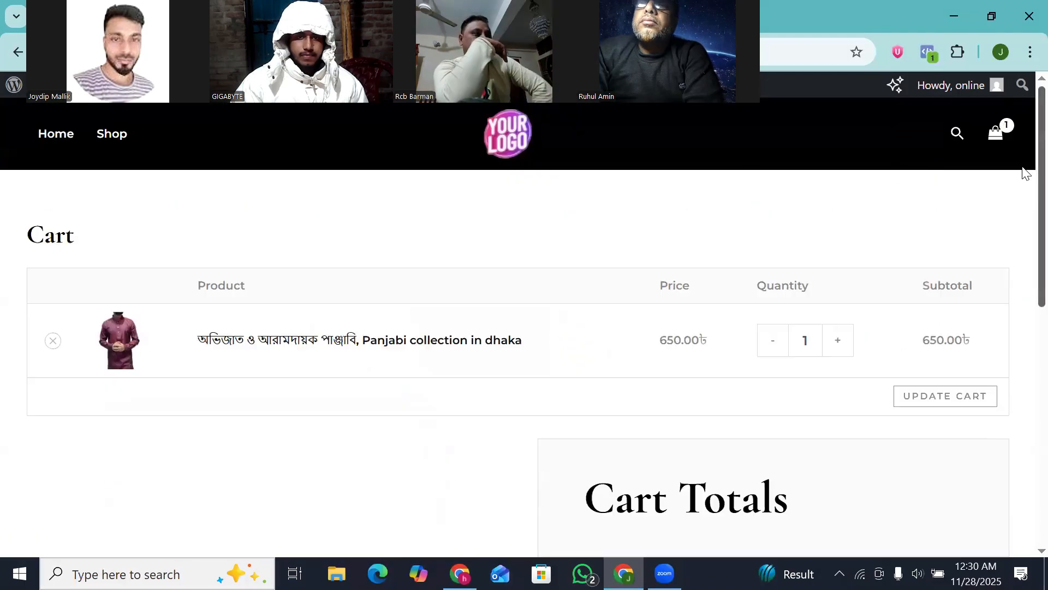
{"action": "scroll", "coordinate": [1024, 230], "scroll_direction": "down", "scroll_amount": 6}
{"action": "scroll", "coordinate": [1022, 309], "scroll_direction": "up", "scroll_amount": 1}
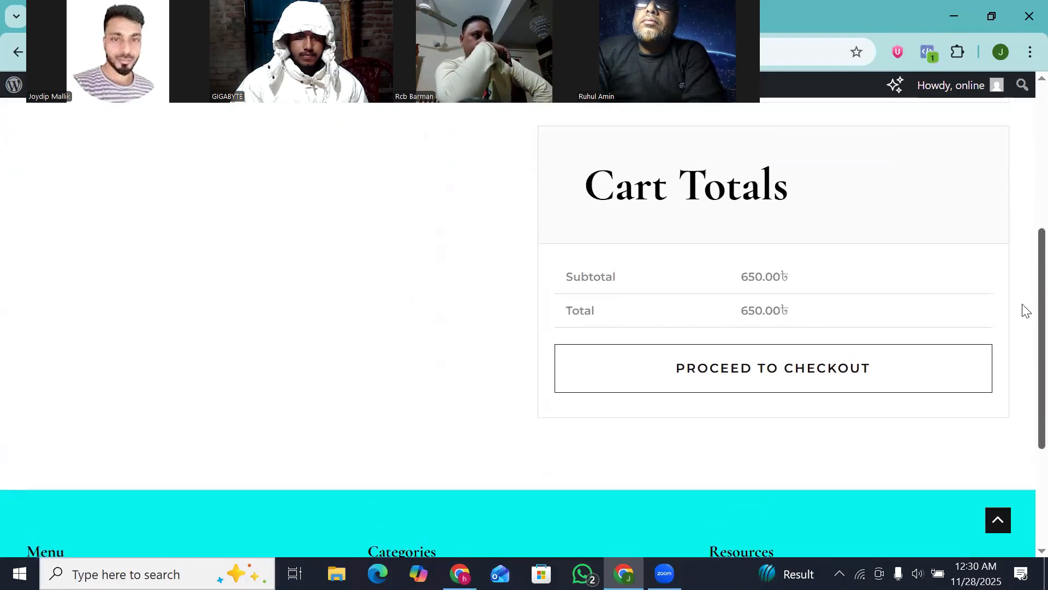
- Proceed from the cart to checkout, with billing details filled and bkash at 650.00৳
{"action": "left_click", "coordinate": [754, 379]}
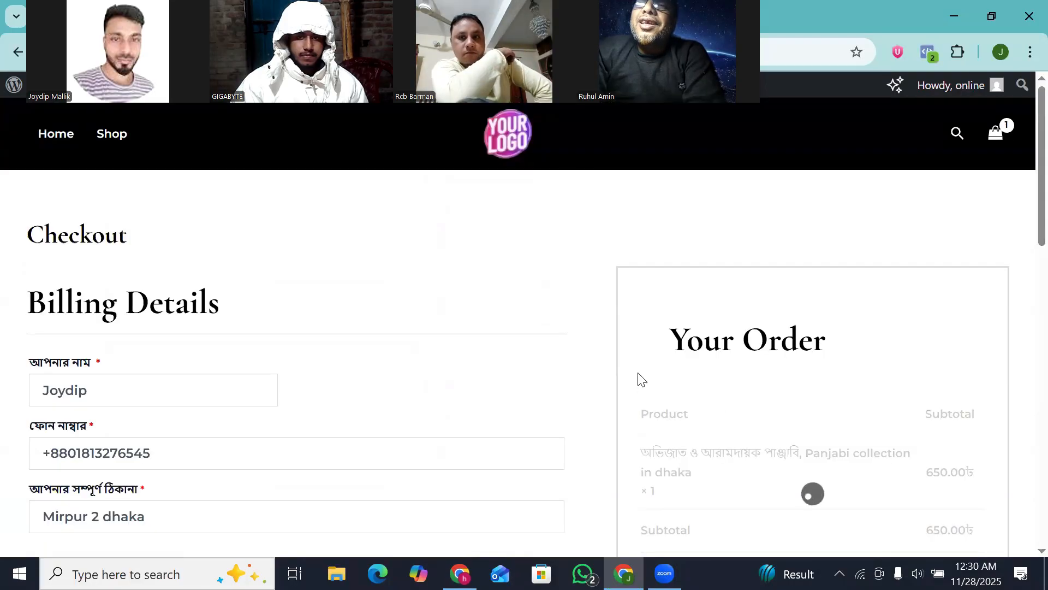
{"action": "scroll", "coordinate": [1025, 230], "scroll_direction": "down", "scroll_amount": 3}
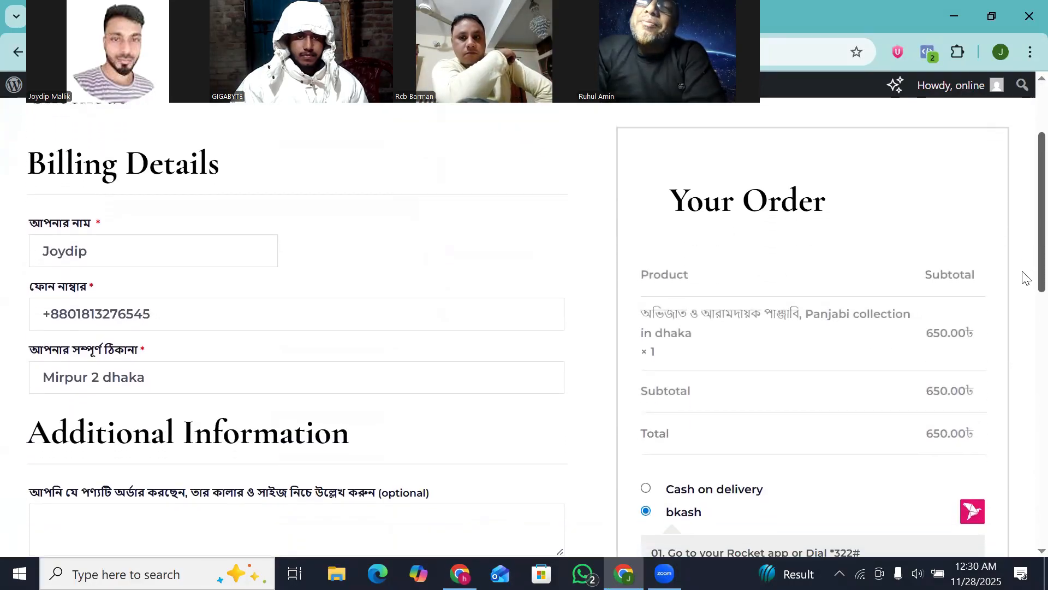
{"action": "scroll", "coordinate": [1025, 278], "scroll_direction": "up", "scroll_amount": 1}
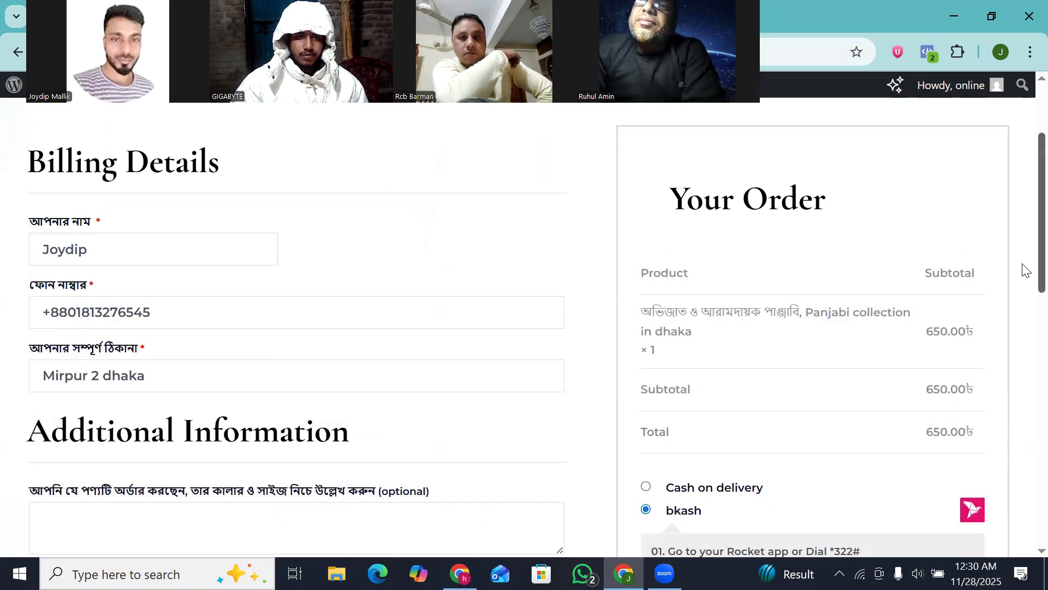
{"action": "scroll", "coordinate": [1024, 273], "scroll_direction": "down", "scroll_amount": 1}
{"action": "scroll", "coordinate": [1025, 276], "scroll_direction": "up", "scroll_amount": 1}
{"action": "scroll", "coordinate": [1025, 276], "scroll_direction": "up", "scroll_amount": 1}
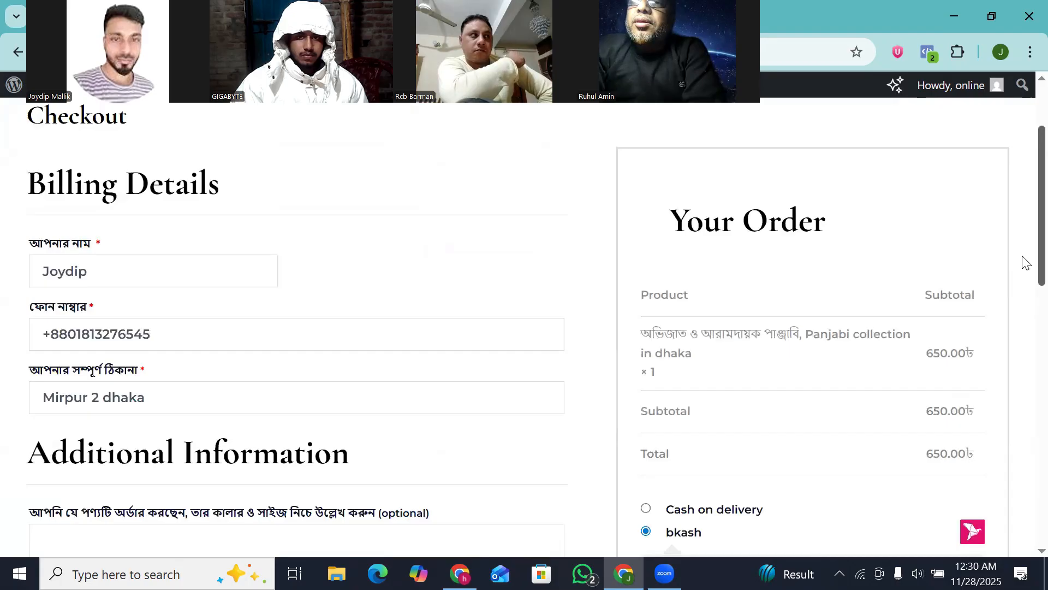
{"action": "scroll", "coordinate": [1026, 273], "scroll_direction": "down", "scroll_amount": 1}
- Enter the bKash account number and fill the transaction ID from a saved suggestion
{"action": "scroll", "coordinate": [1026, 272], "scroll_direction": "down", "scroll_amount": 1}
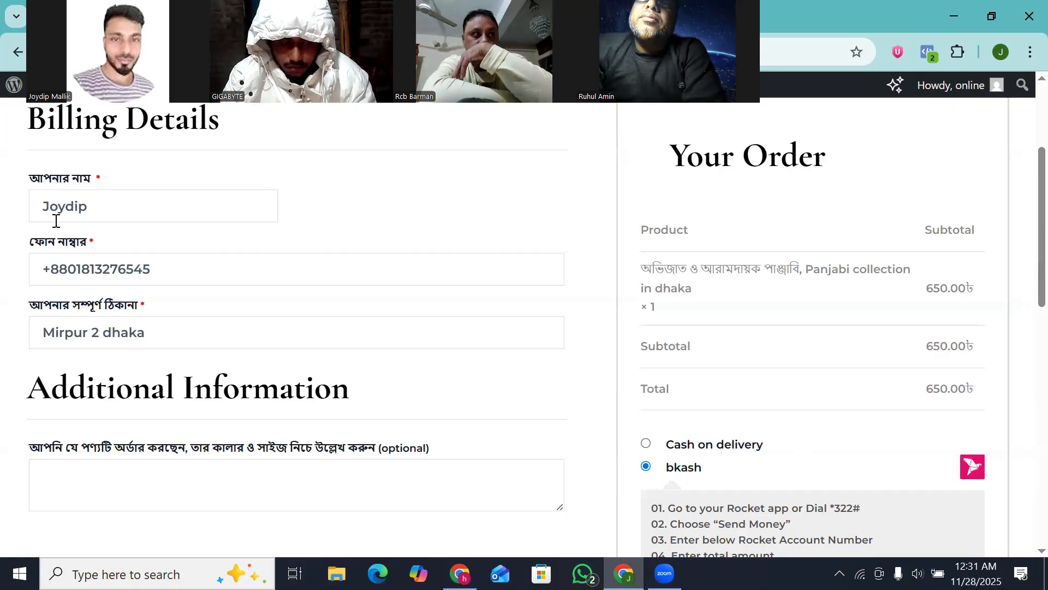
{"action": "left_click", "coordinate": [76, 210]}
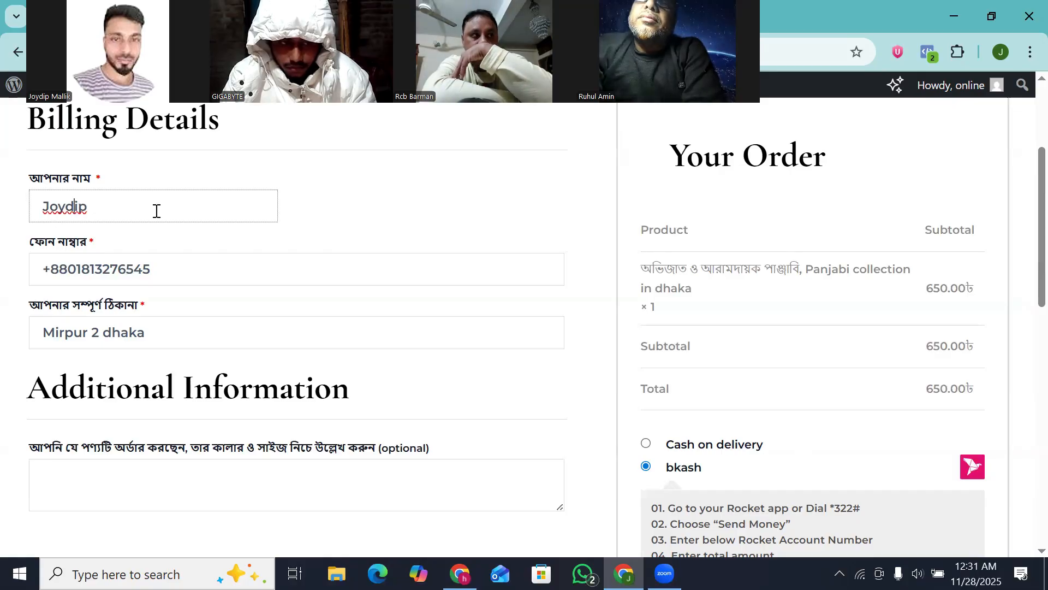
{"action": "left_click", "coordinate": [439, 224]}
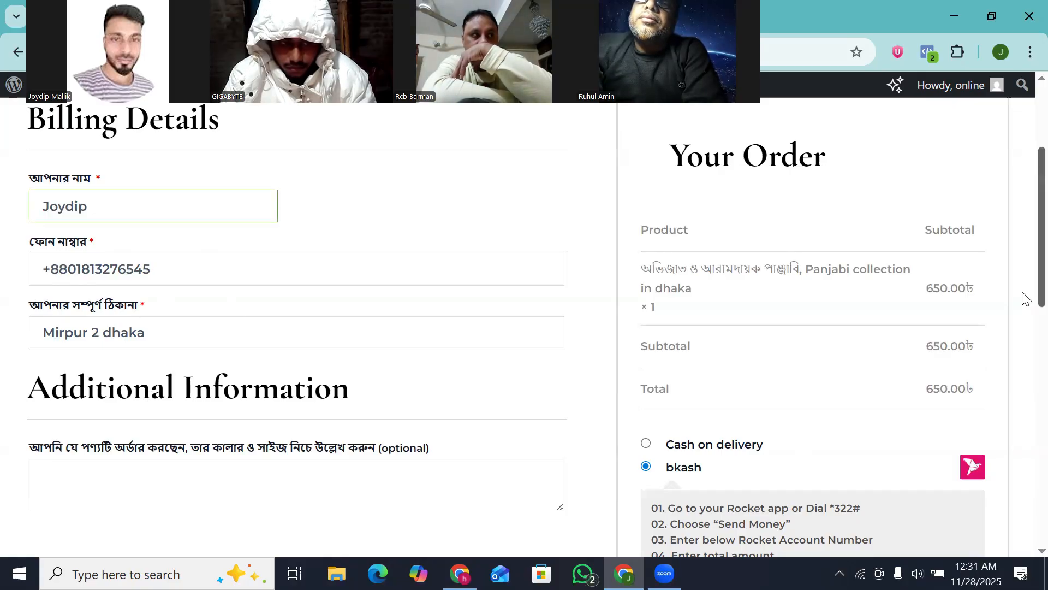
{"action": "scroll", "coordinate": [1023, 297], "scroll_direction": "down", "scroll_amount": 7}
{"action": "left_click", "coordinate": [742, 328]}
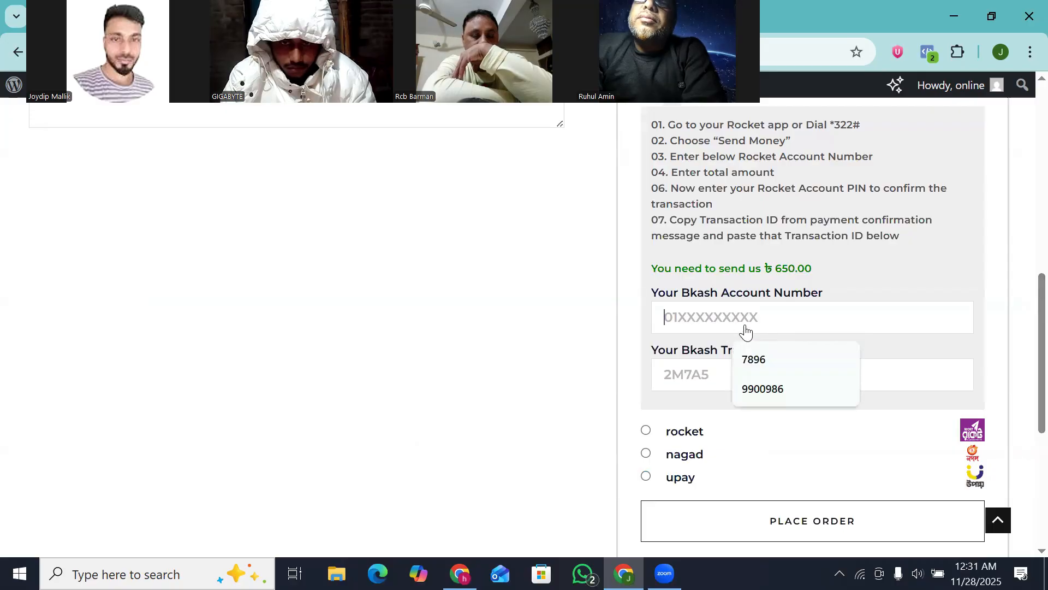
{"action": "type", "text": "66886"}
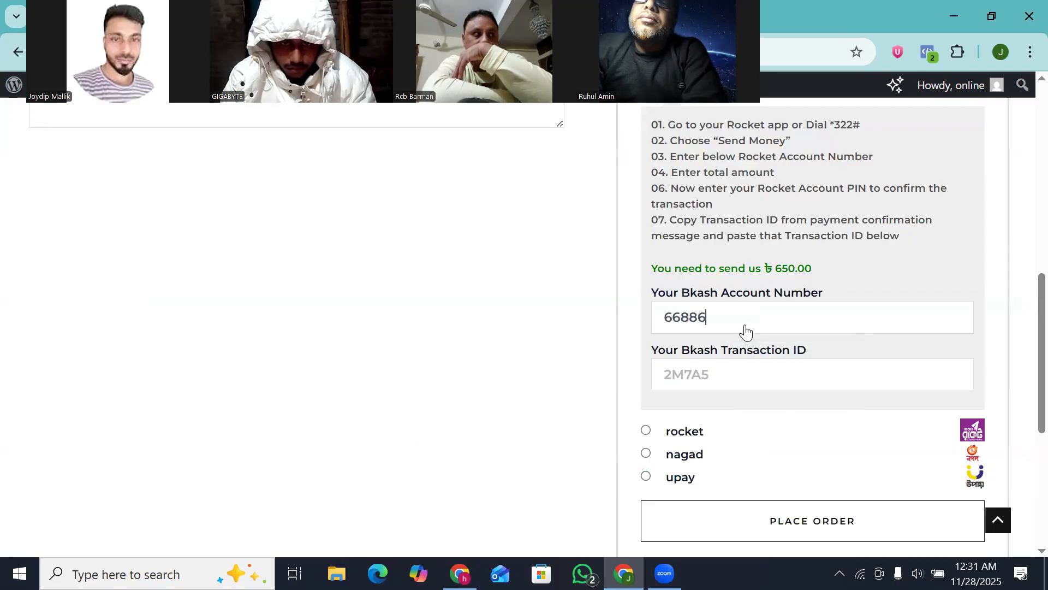
{"action": "left_click", "coordinate": [735, 378]}
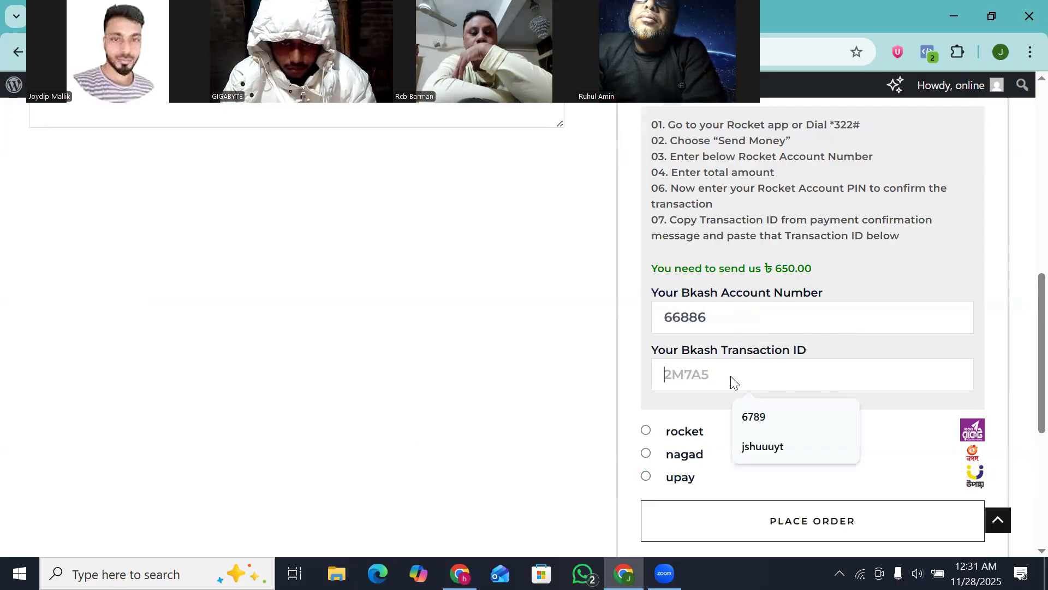
{"action": "left_click", "coordinate": [760, 447]}
- Place the 650.00৳ bkash order and view the order-received confirmation
{"action": "scroll", "coordinate": [1025, 415], "scroll_direction": "down", "scroll_amount": 3}
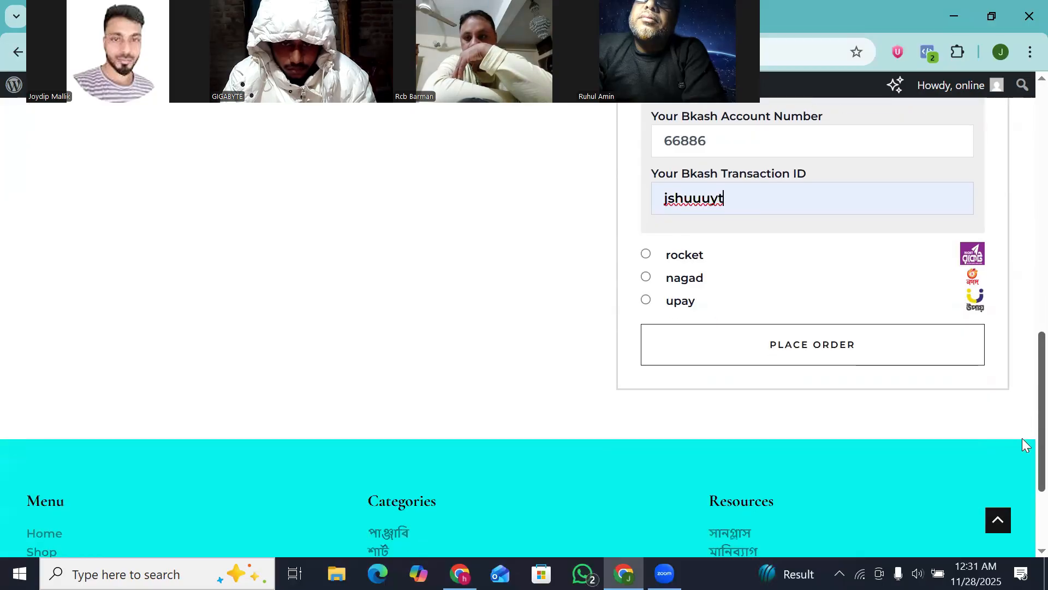
{"action": "left_click", "coordinate": [822, 360]}
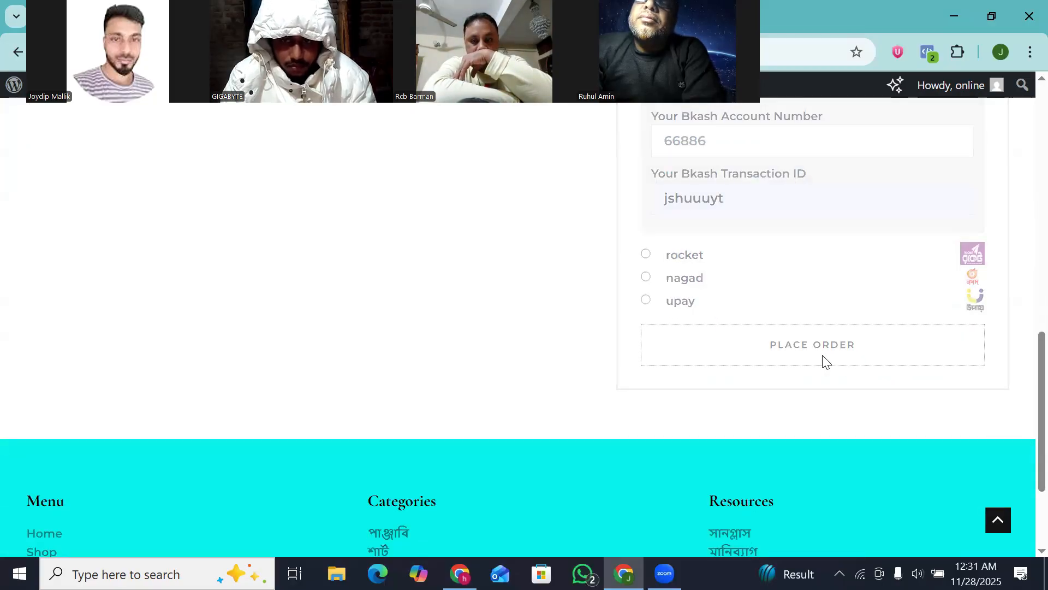
{"action": "scroll", "coordinate": [1023, 229], "scroll_direction": "down", "scroll_amount": 1}
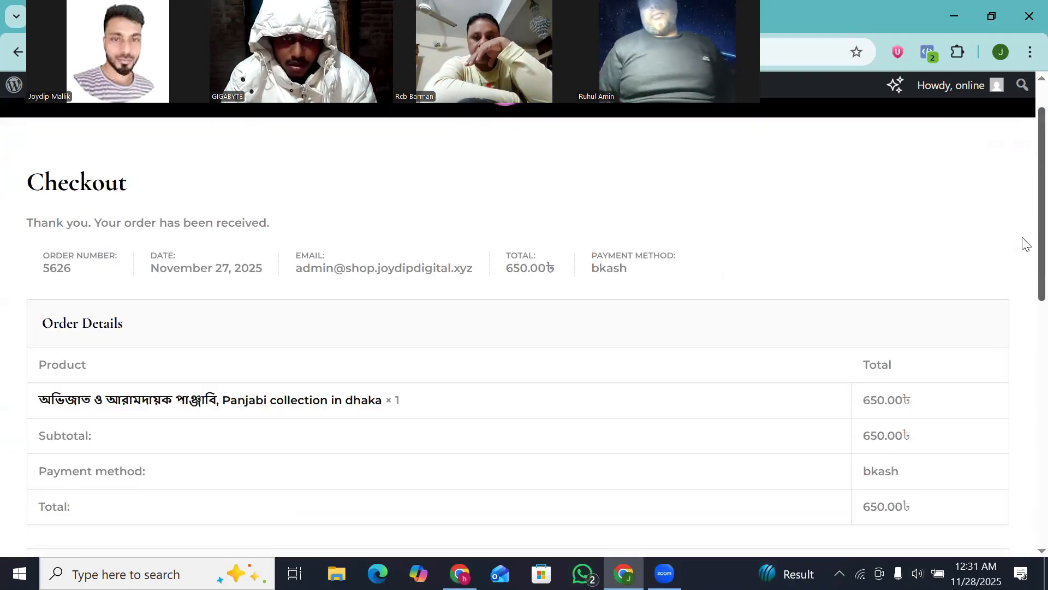
- Switch to Events Manager and scroll test events to the server Purchase row
{"action": "left_click", "coordinate": [624, 573]}
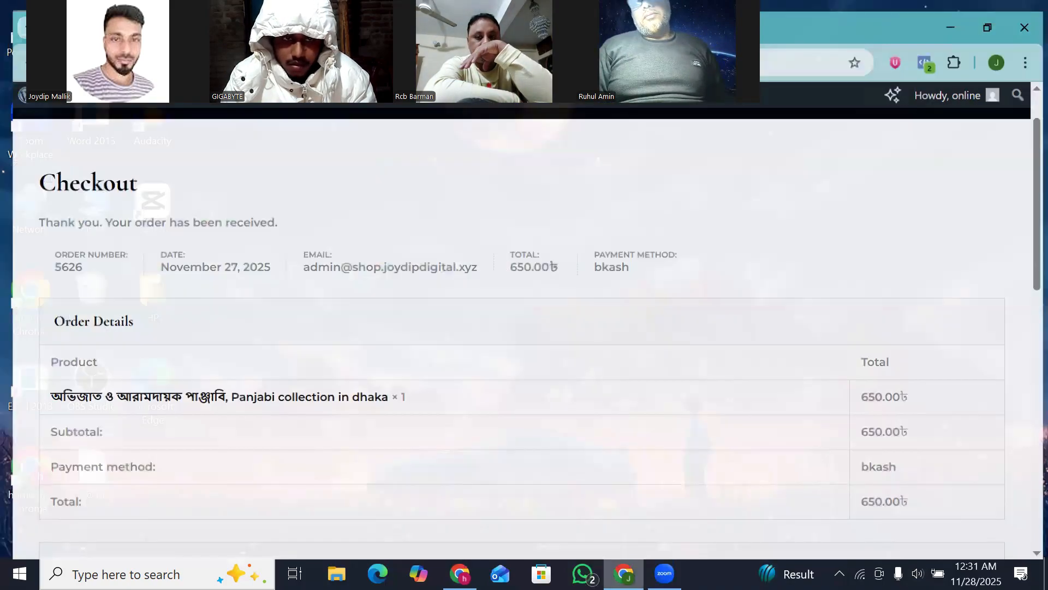
{"action": "left_click", "coordinate": [460, 574]}
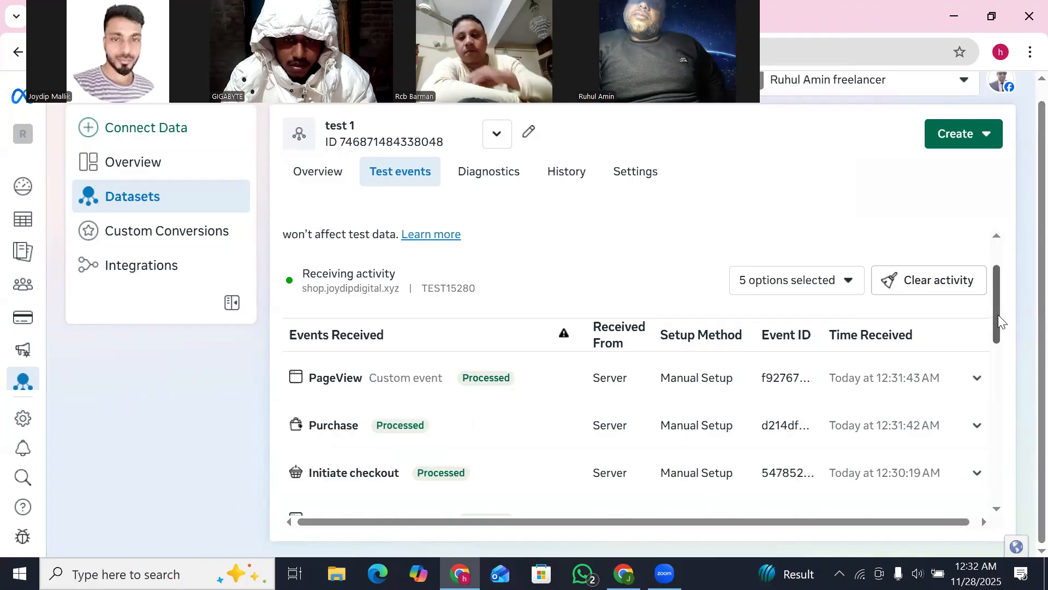
{"action": "left_click_drag", "start_coordinate": [998, 315], "coordinate": [997, 347]}
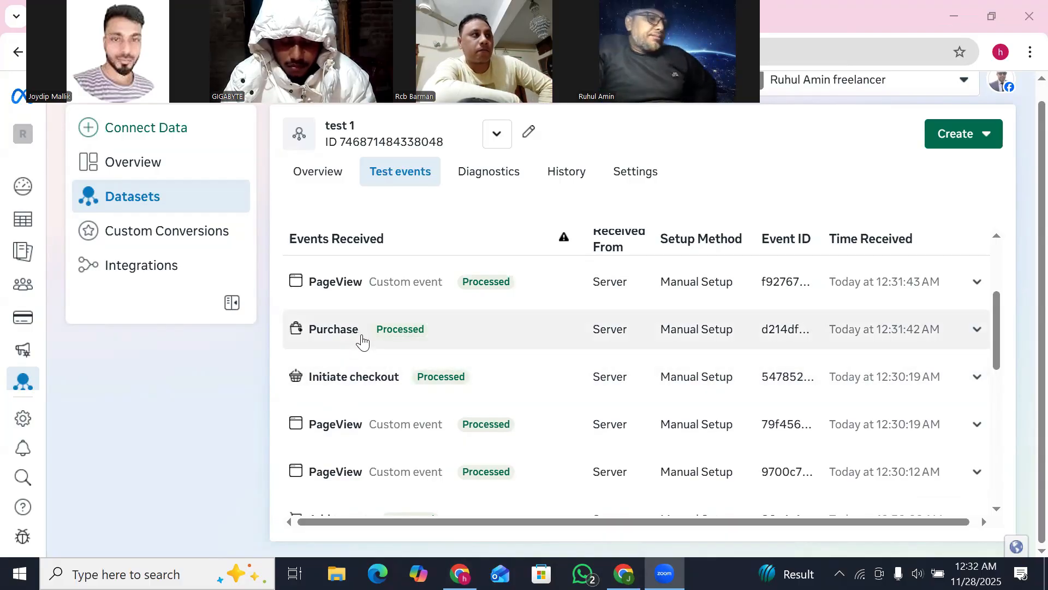
{"action": "left_click", "coordinate": [316, 341]}
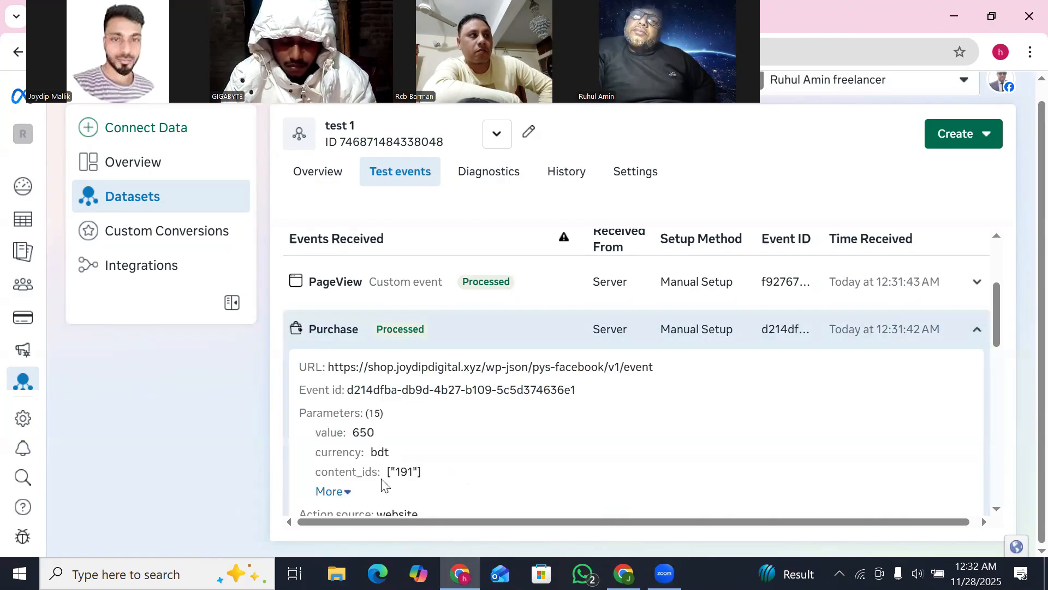
{"action": "double_click", "coordinate": [361, 434]}
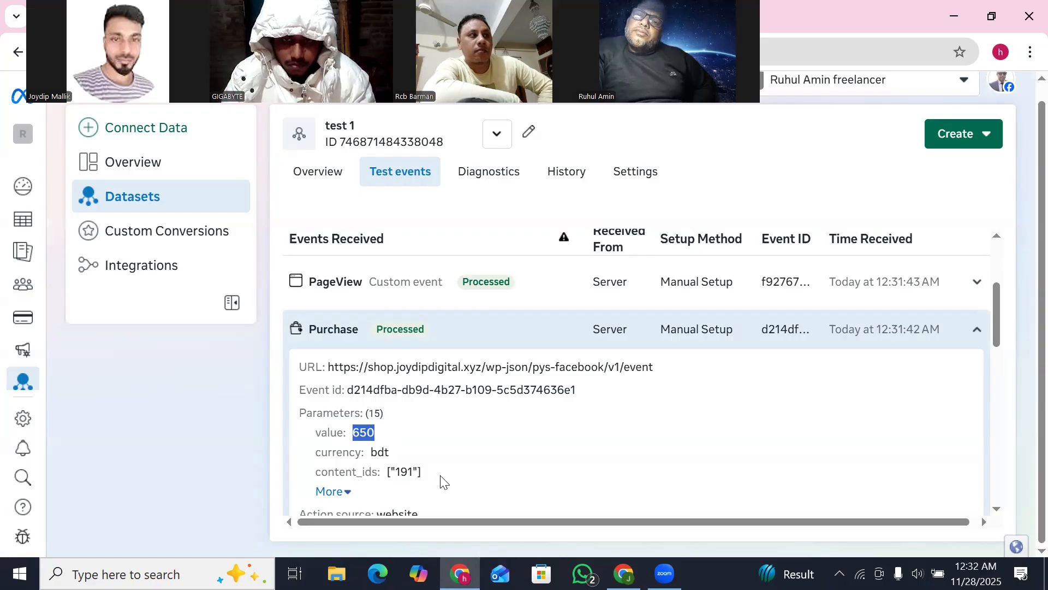
{"action": "left_click_drag", "start_coordinate": [440, 476], "coordinate": [370, 453]}
{"action": "left_click", "coordinate": [395, 451]}
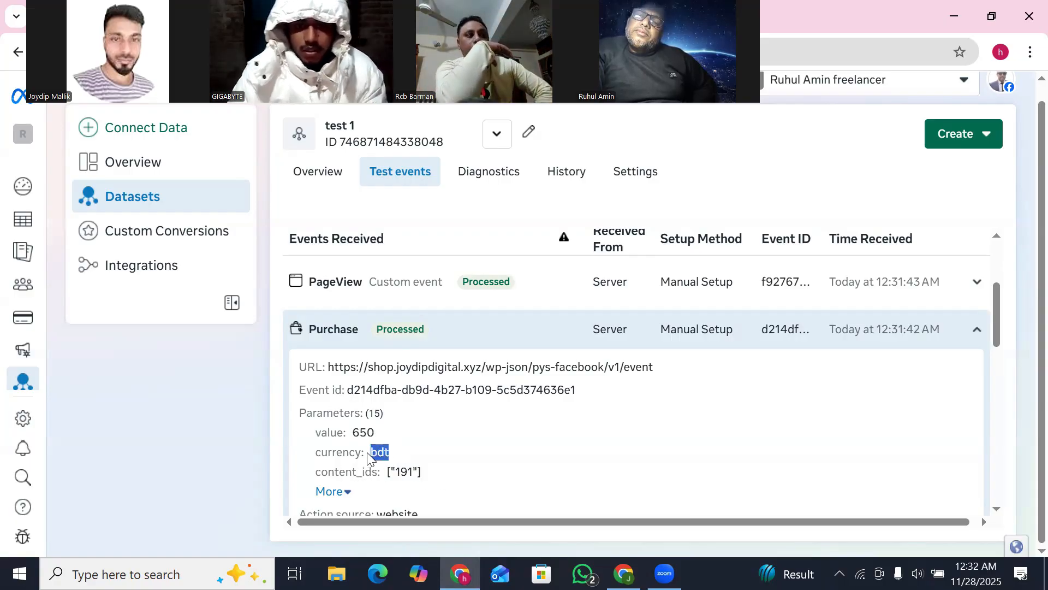
{"action": "left_click", "coordinate": [409, 452]}
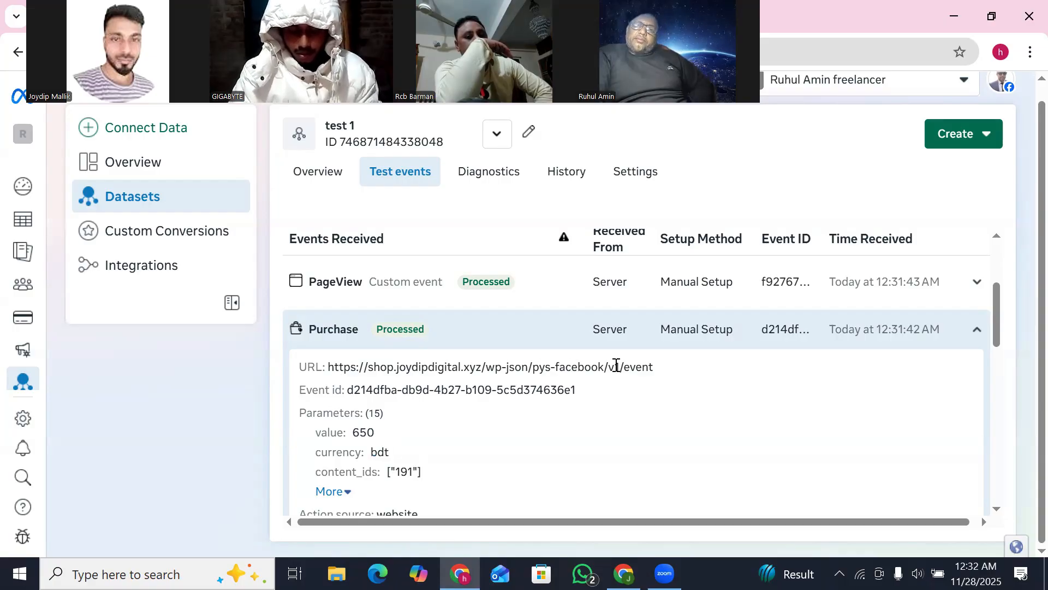
{"action": "left_click", "coordinate": [439, 342]}
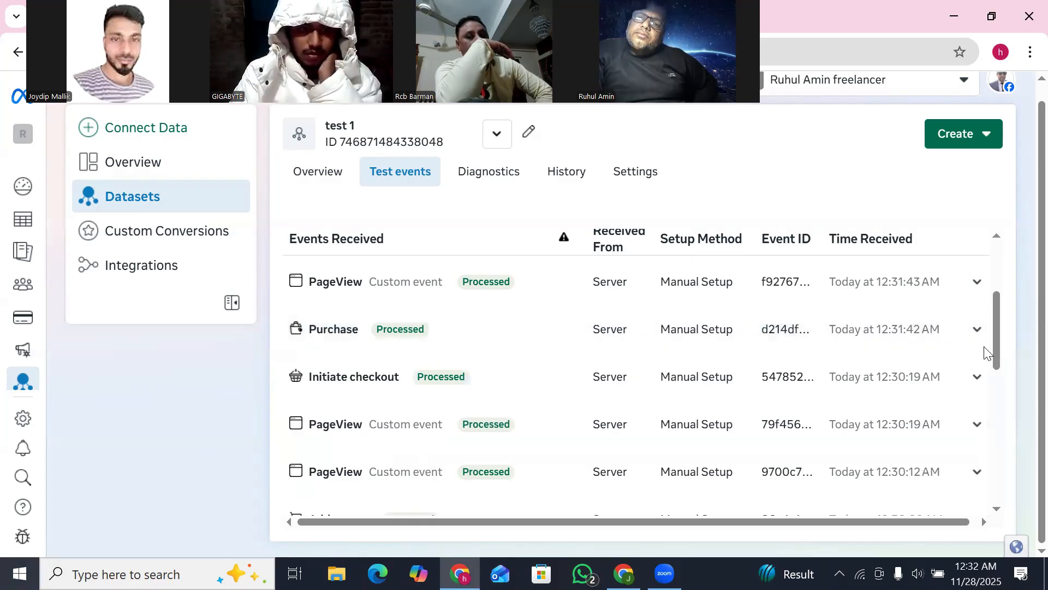
{"action": "left_click_drag", "start_coordinate": [993, 350], "coordinate": [1016, 342]}
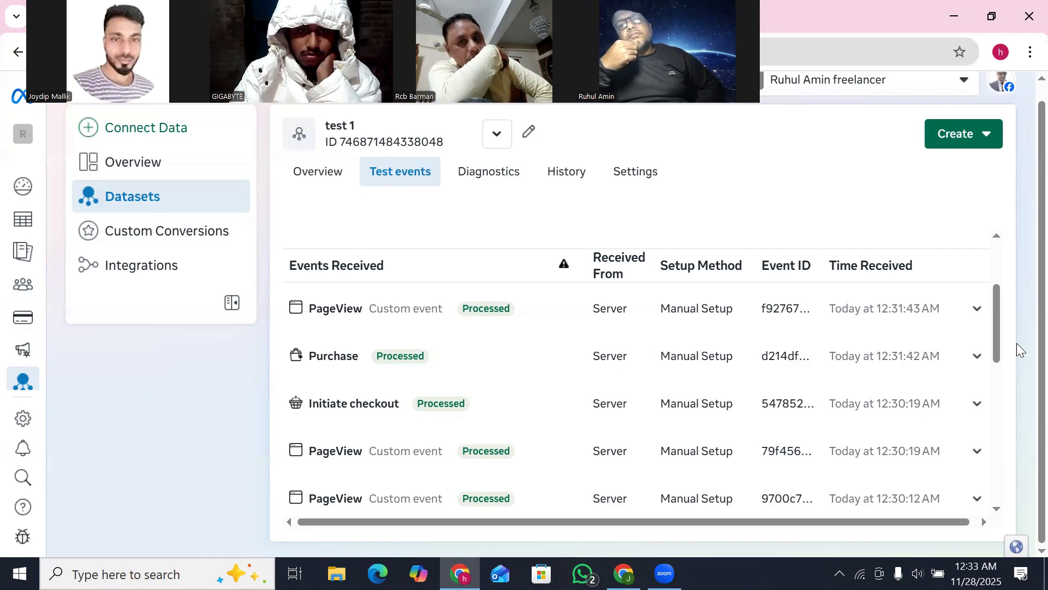
{"action": "scroll", "coordinate": [777, 328], "scroll_direction": "down", "scroll_amount": 1}
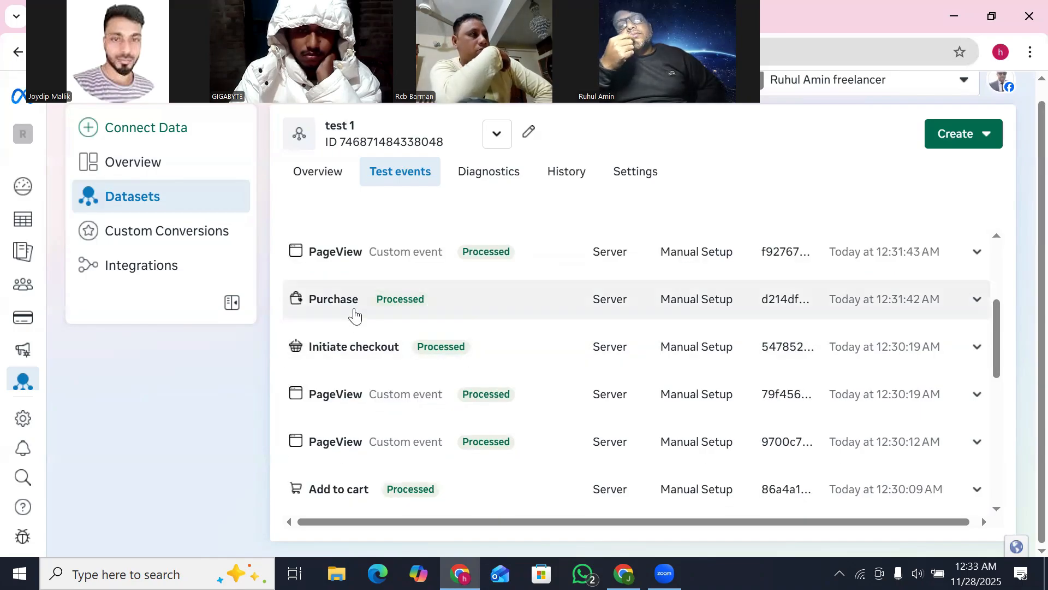